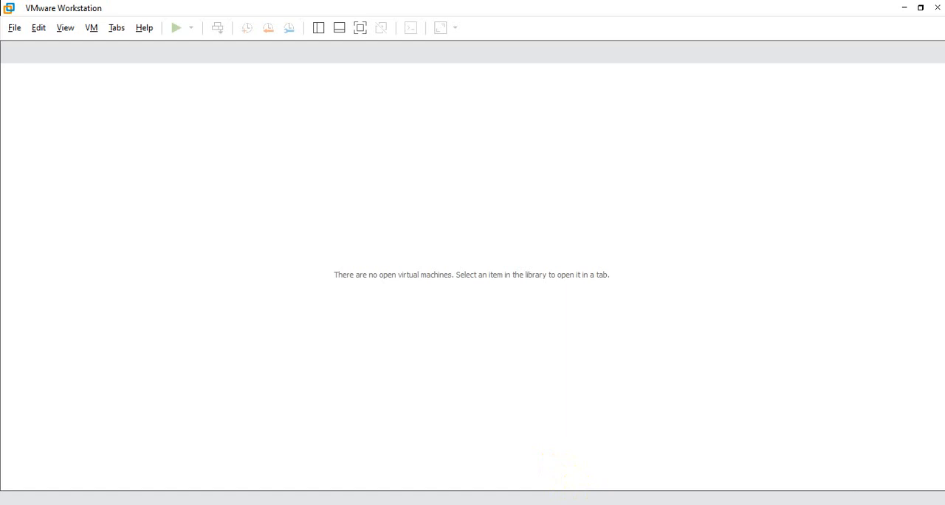
pyautogui.click(320, 28)
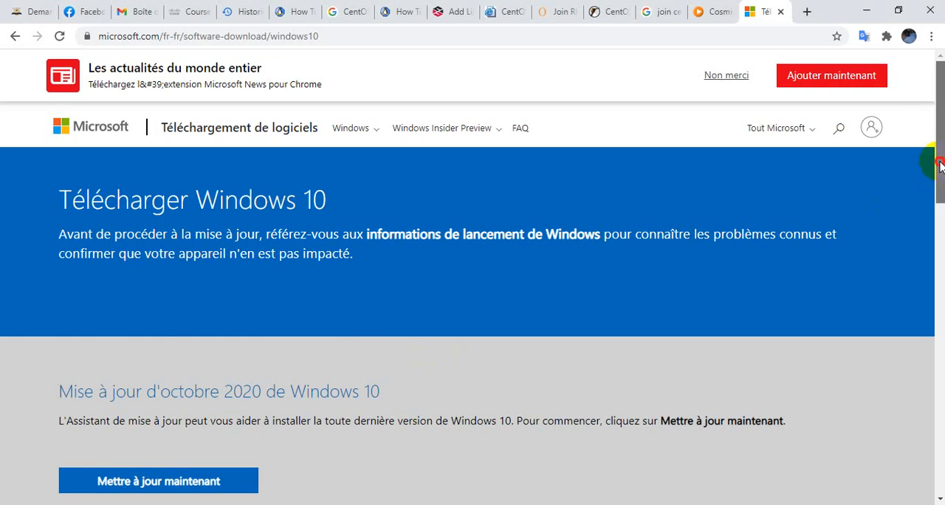
# Download the Windows 10 media creation tool, MediaCreationTool20H2.exe, from Microsoft's download page
pyautogui.moveTo(936, 164); pyautogui.dragTo(915, 406)
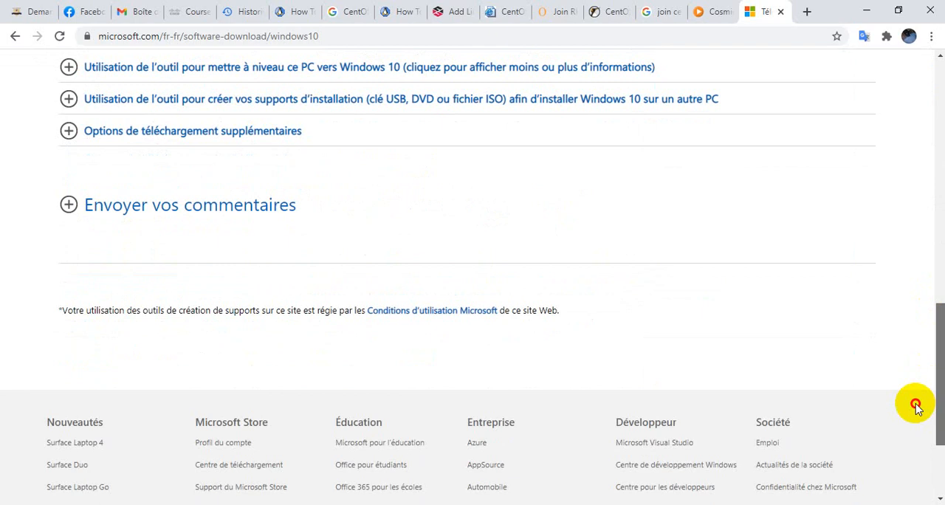
pyautogui.moveTo(915, 407); pyautogui.dragTo(928, 342)
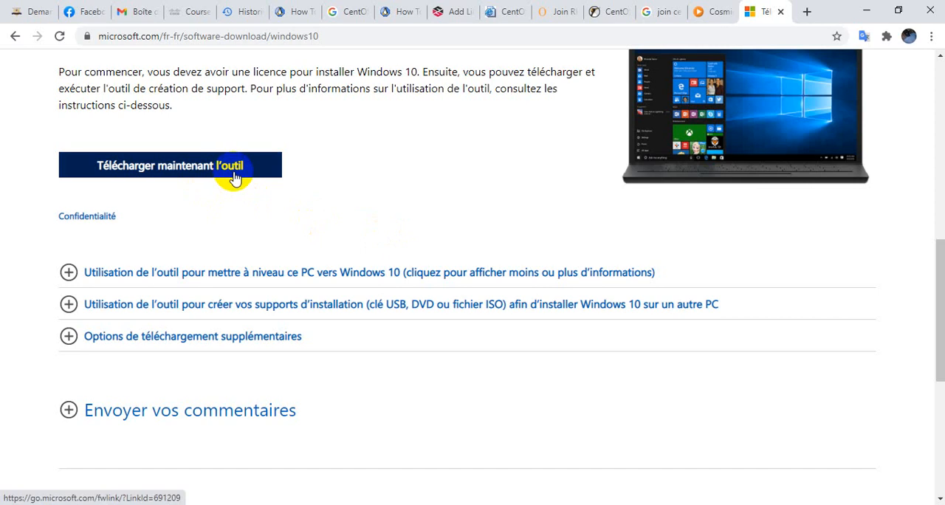
pyautogui.click(234, 177)
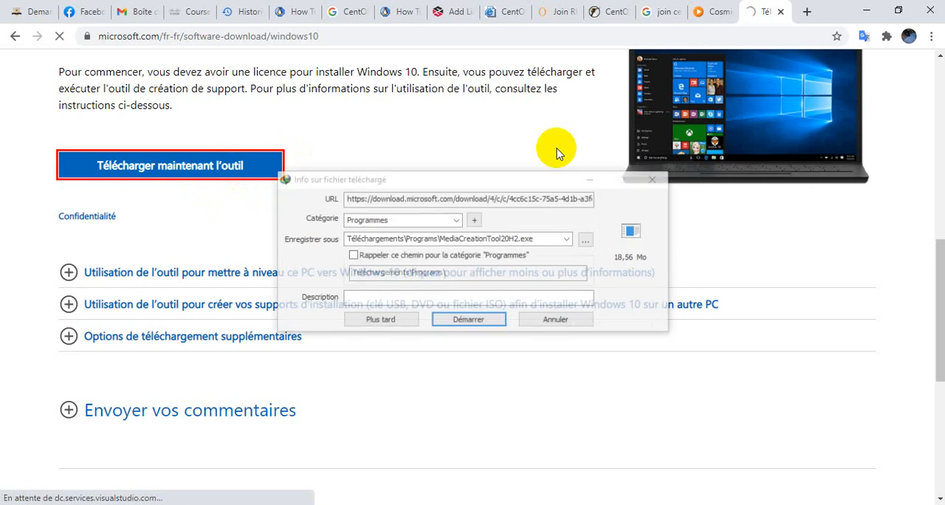
pyautogui.click(490, 322)
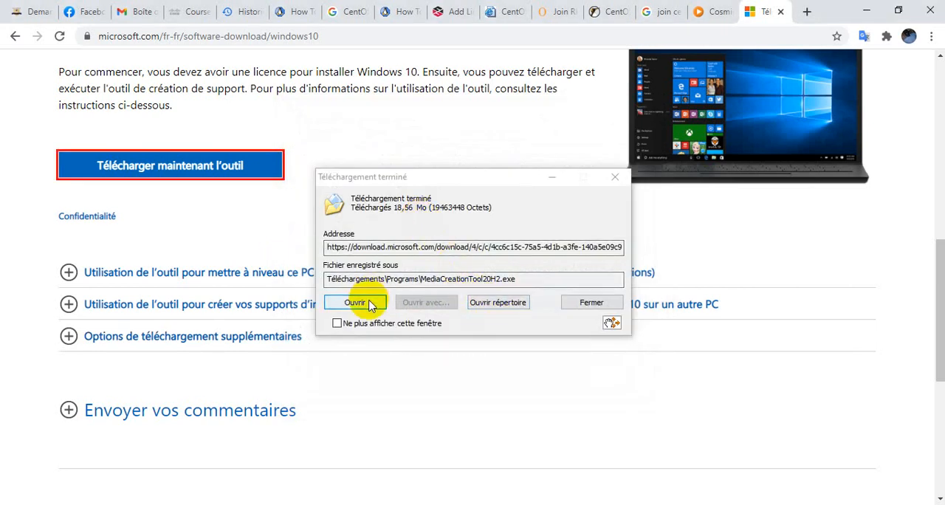
# Open the download's folder, run MediaCreationTool20H2.exe, and minimize the folder window covering the installer
pyautogui.click(473, 304)
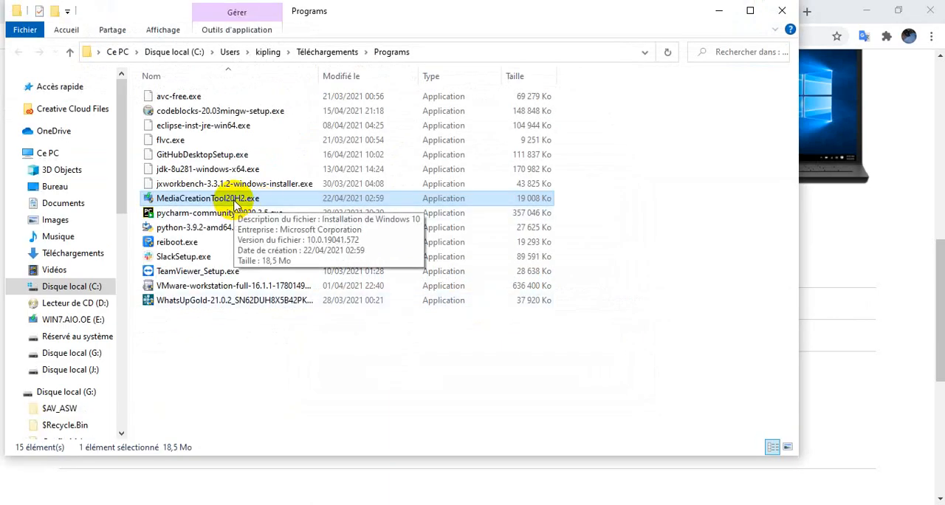
pyautogui.doubleClick(234, 204)
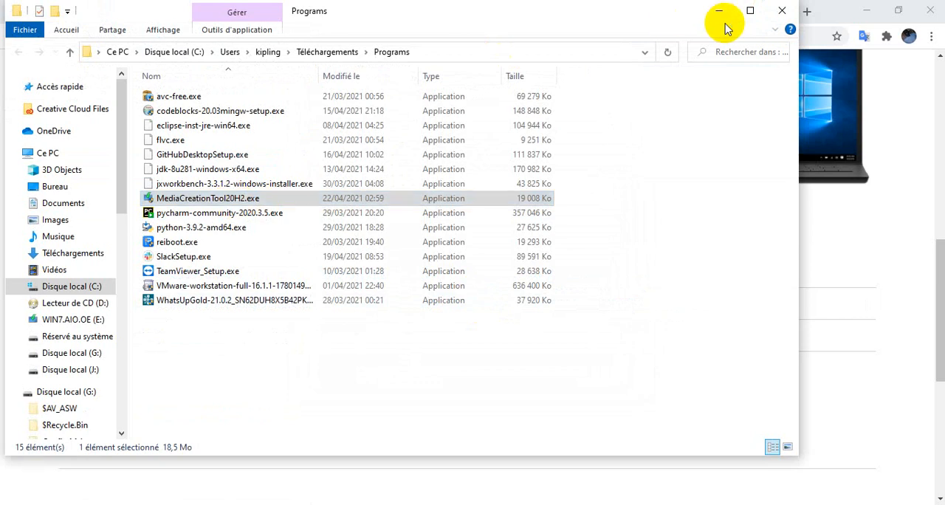
pyautogui.click(55, 187)
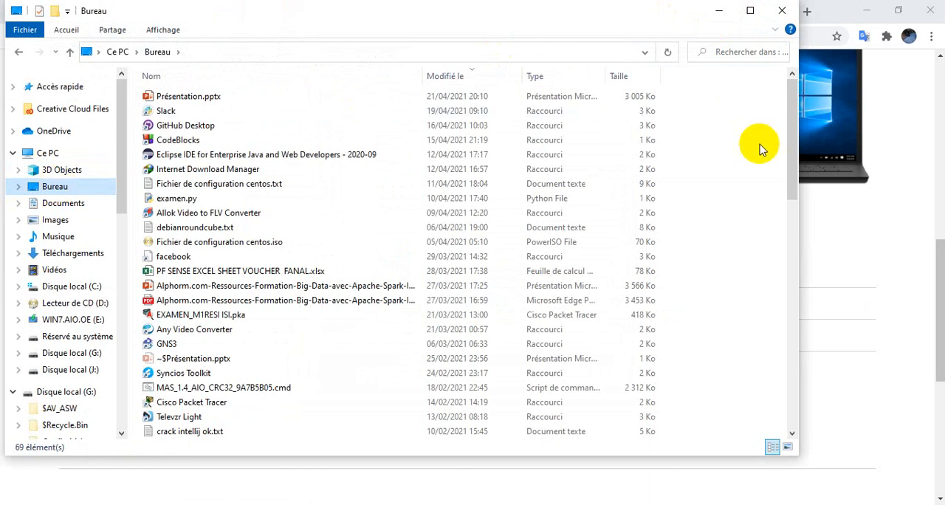
pyautogui.moveTo(628, 12); pyautogui.dragTo(695, 163)
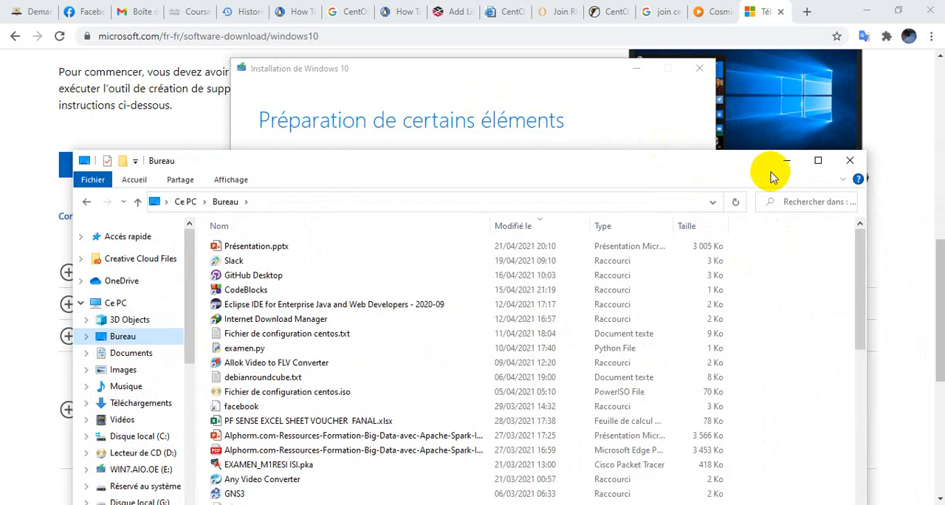
pyautogui.click(785, 161)
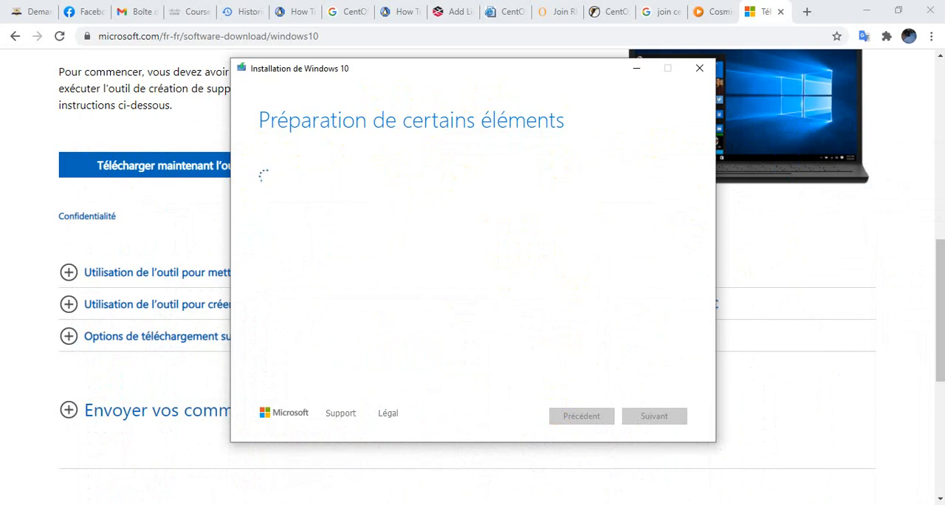
# Accept the licence terms and choose to create installation media (USB drive, DVD or ISO file) for another PC
pyautogui.click(673, 420)
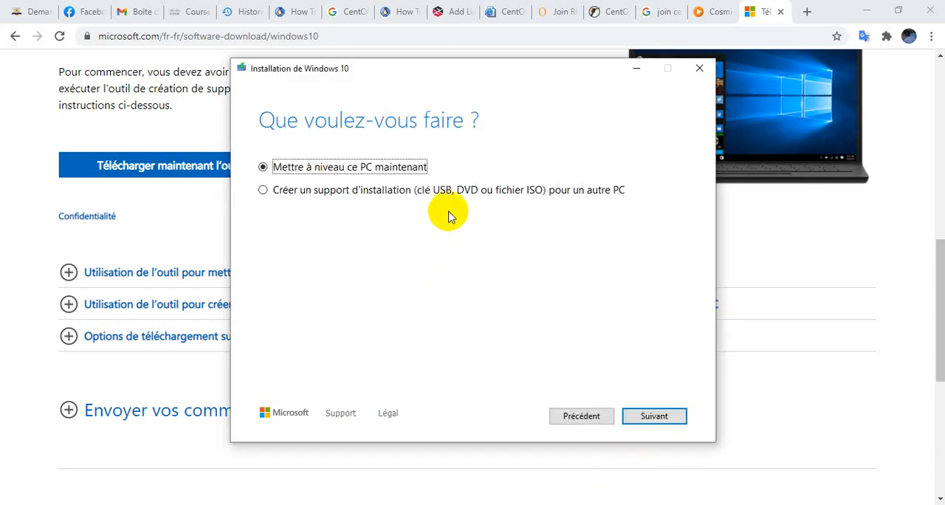
pyautogui.click(394, 194)
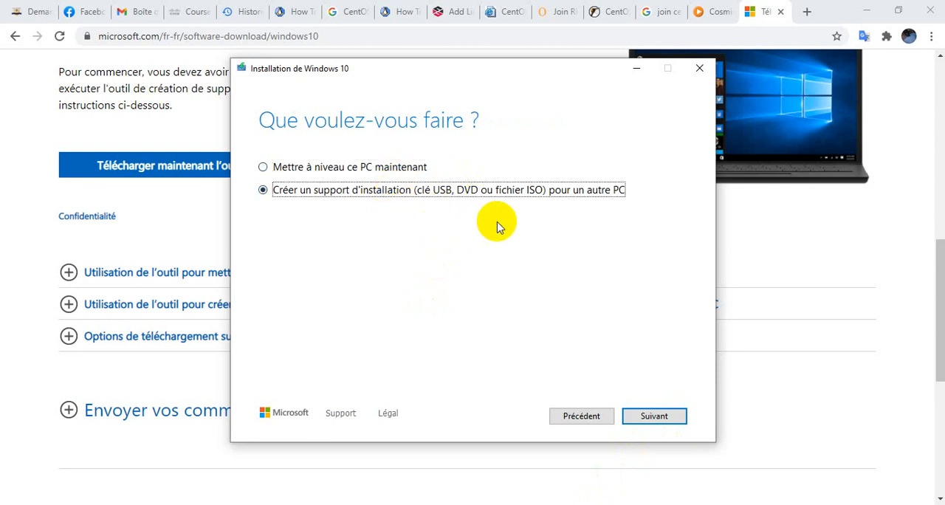
pyautogui.click(655, 419)
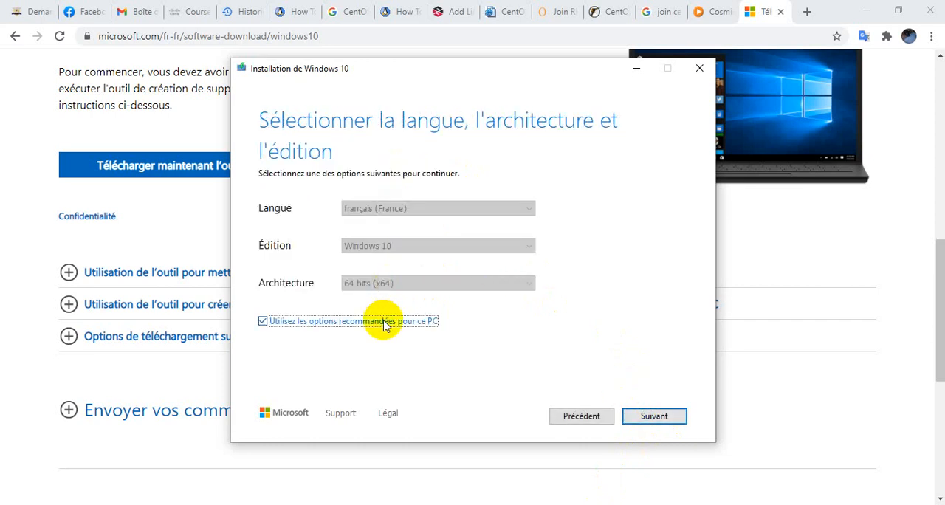
# Turn off the recommended options for this PC and examine the edition and architecture choices
pyautogui.click(384, 323)
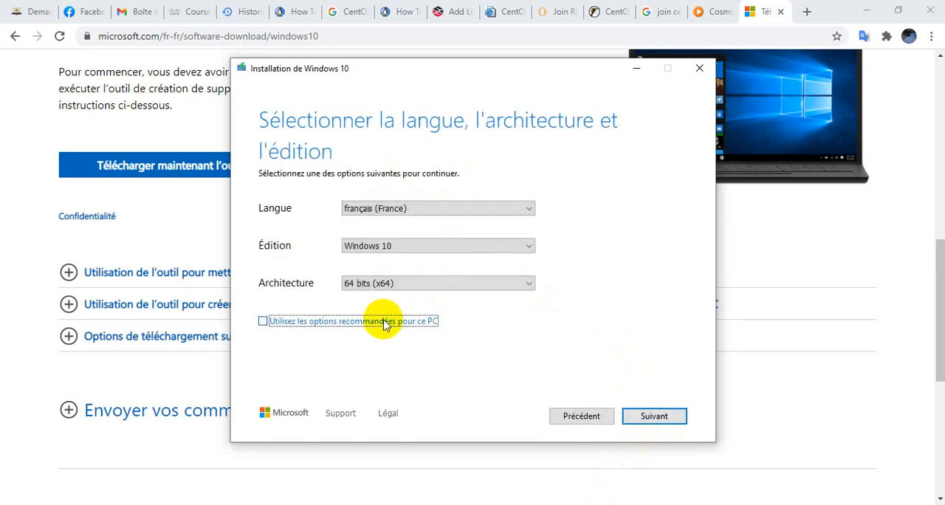
pyautogui.click(443, 247)
pyautogui.click(443, 248)
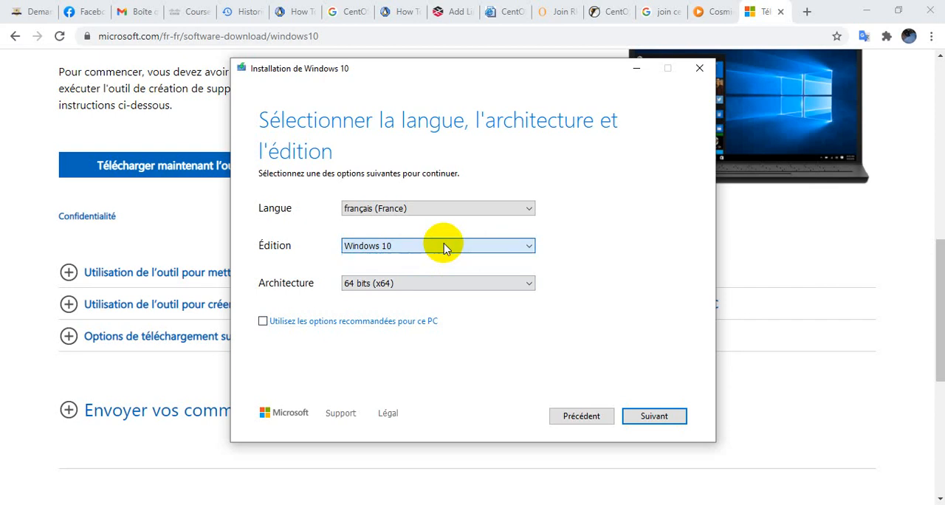
pyautogui.click(438, 283)
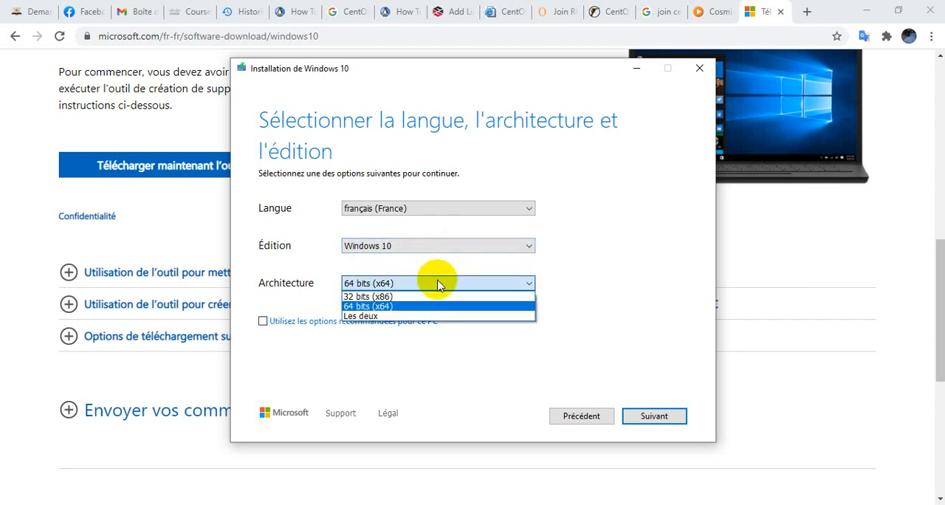
pyautogui.click(438, 284)
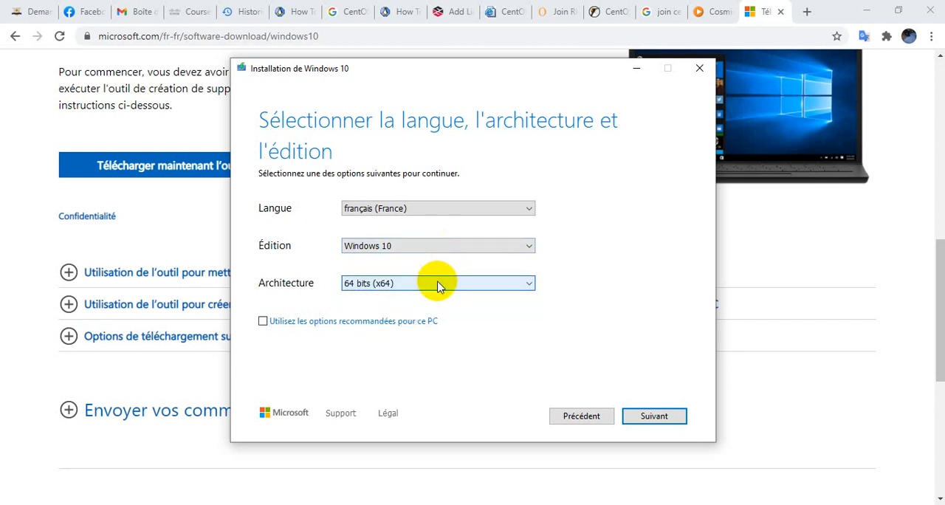
# Go back to the licence terms, look through them, and accept them again to return to the language, edition and architecture choices
pyautogui.click(578, 418)
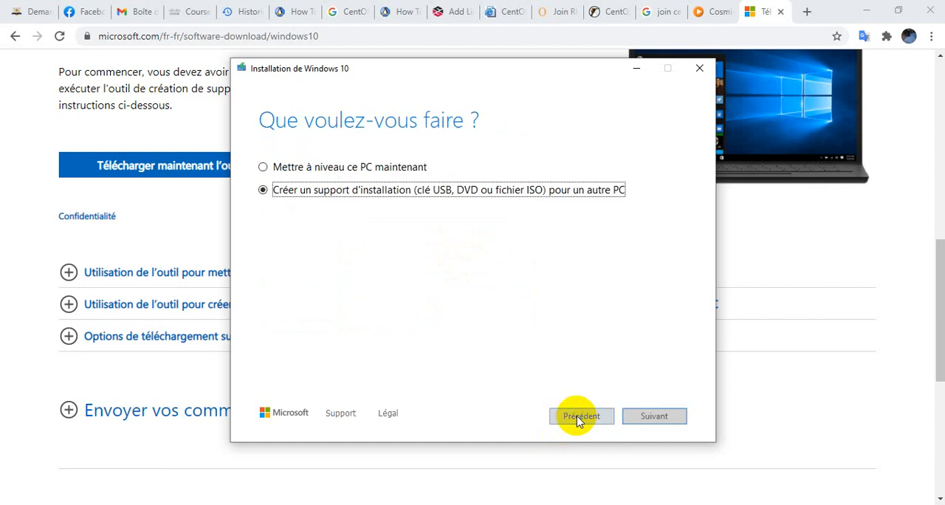
pyautogui.click(577, 418)
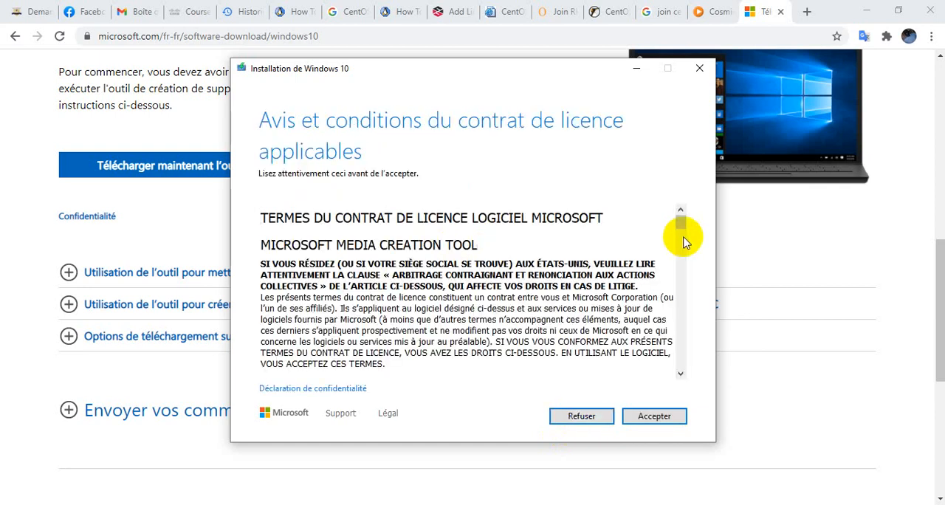
pyautogui.moveTo(683, 226); pyautogui.dragTo(667, 371)
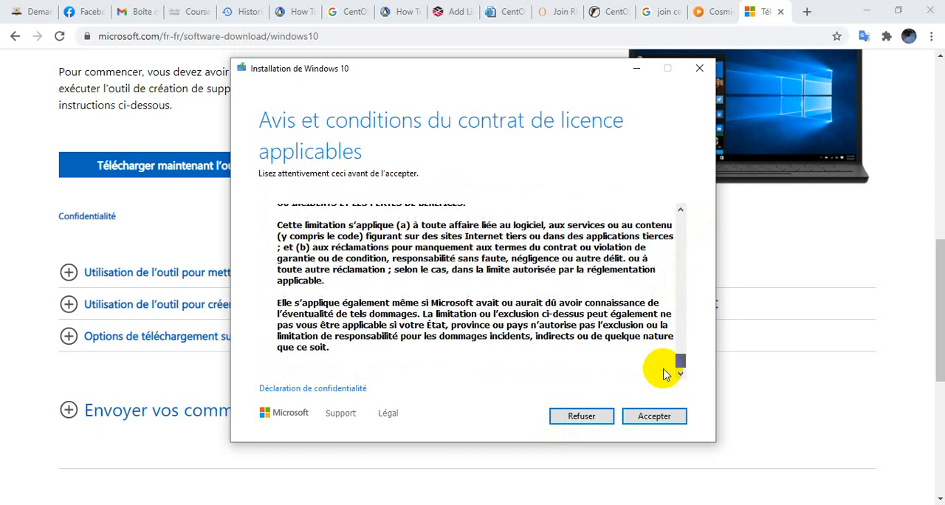
pyautogui.click(653, 416)
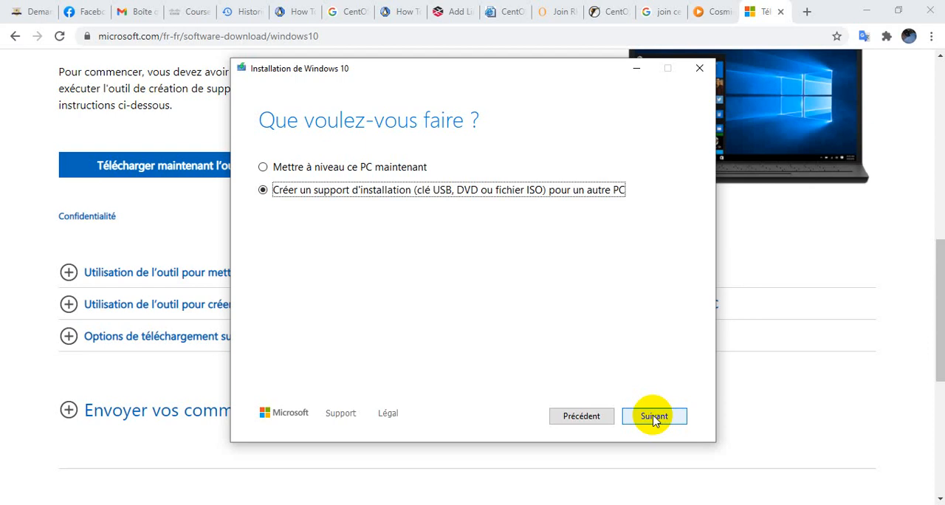
pyautogui.click(653, 417)
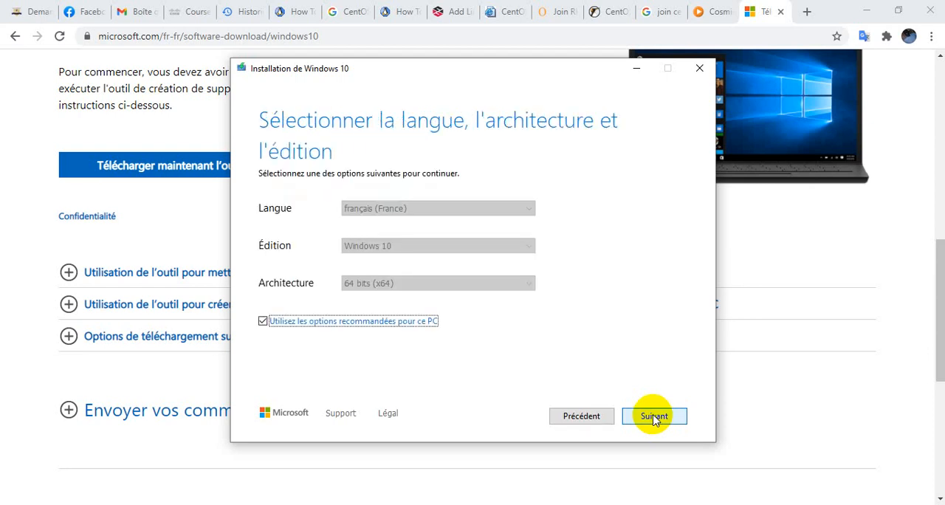
# Keep the recommended language, edition and architecture options for this PC and continue to the media choice
pyautogui.click(380, 320)
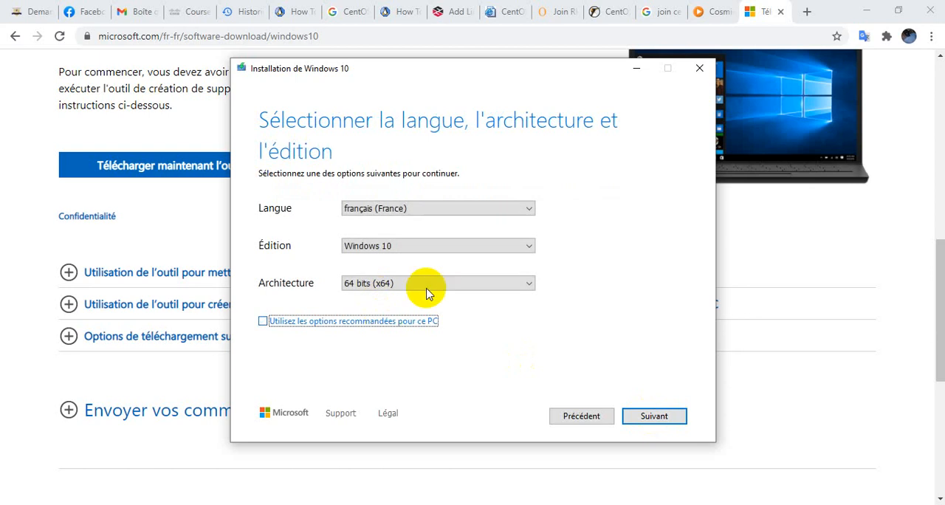
pyautogui.click(380, 320)
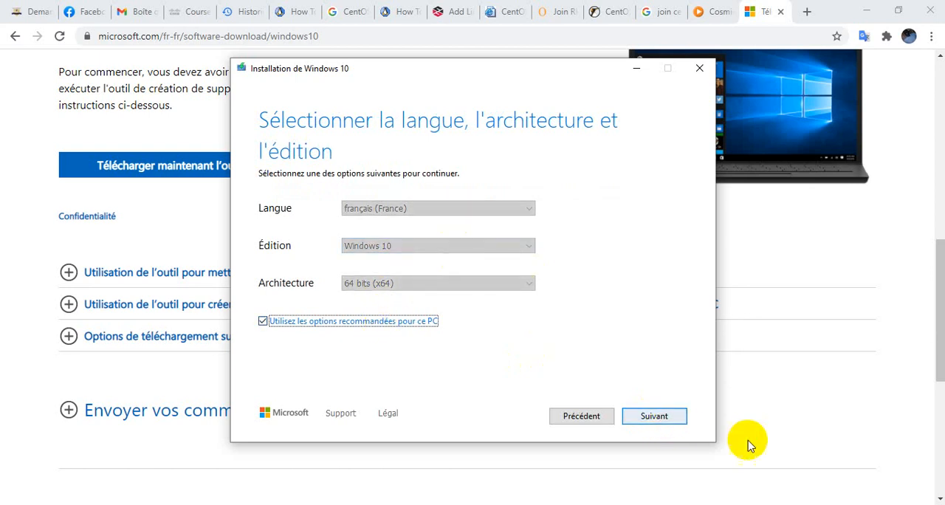
pyautogui.click(665, 422)
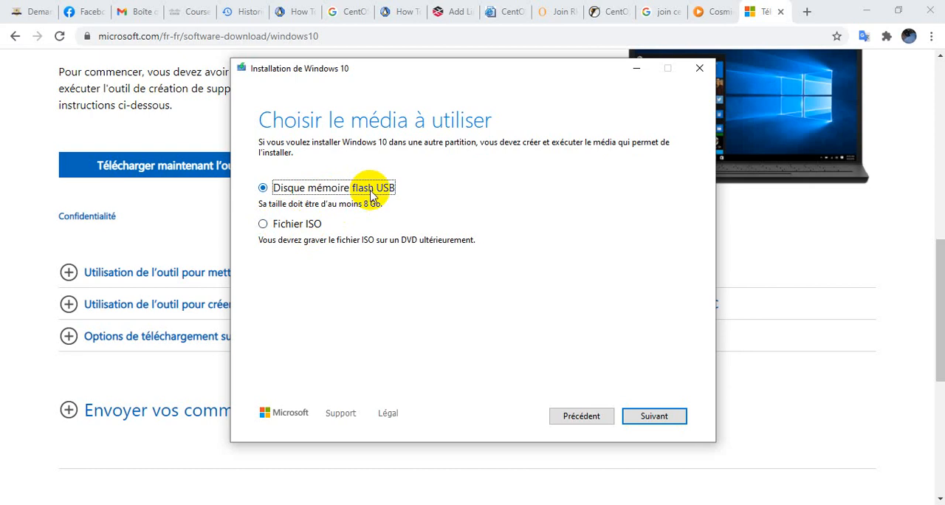
# Choose a USB flash drive as the installation media and select drive E: (WIN7.AIO.OE) as its target
pyautogui.click(310, 229)
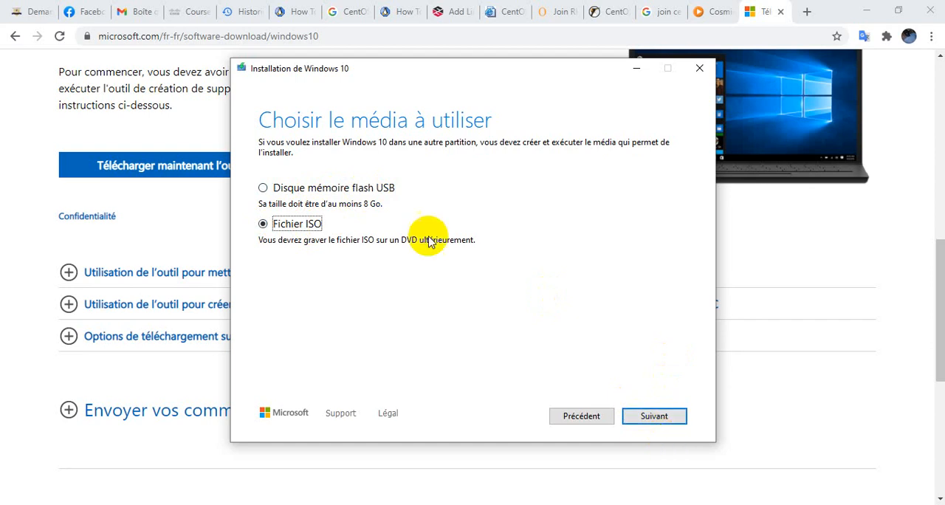
pyautogui.click(367, 186)
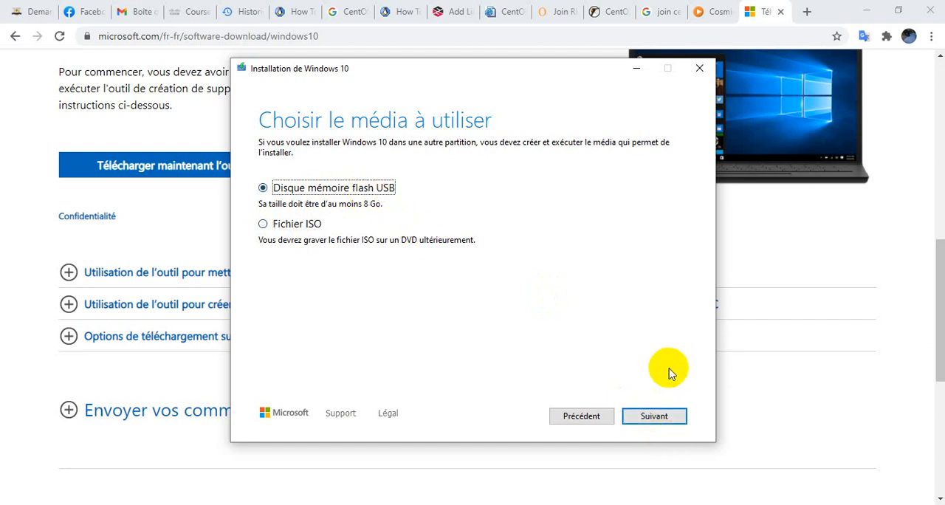
pyautogui.click(653, 417)
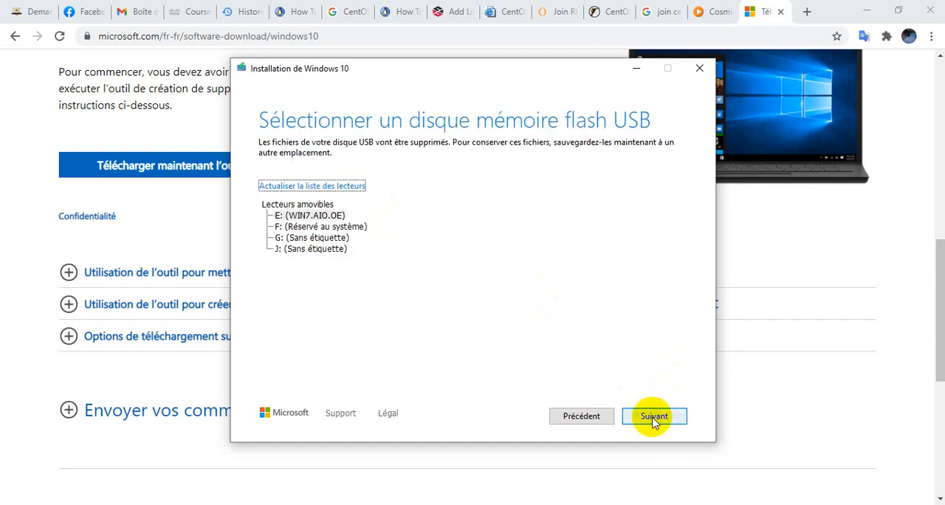
pyautogui.click(310, 216)
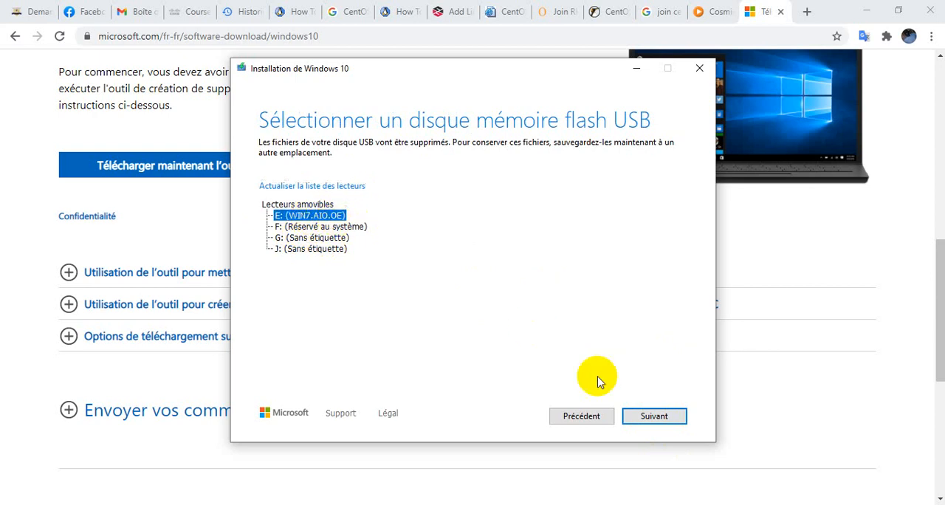
pyautogui.click(642, 419)
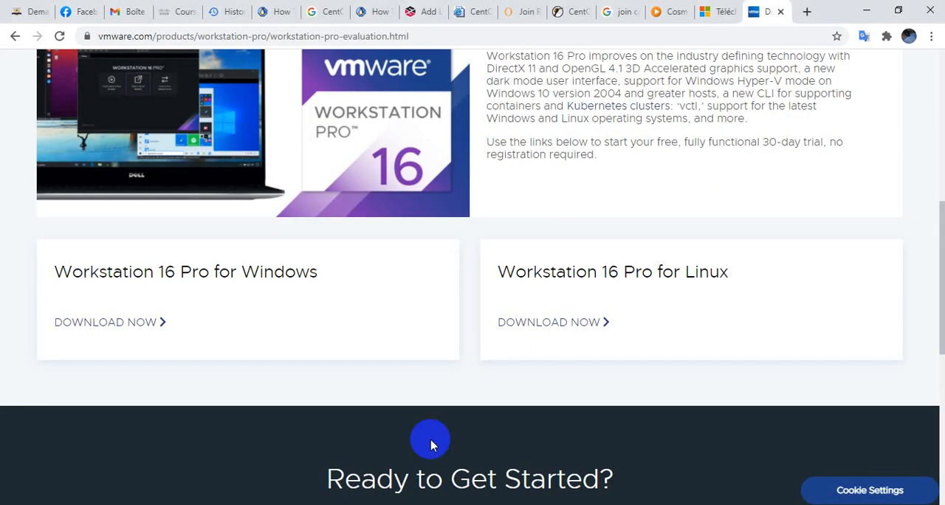
# Request the Workstation 16 Pro for Windows download, close the blank tab it opens, and cancel the download
pyautogui.click(110, 324)
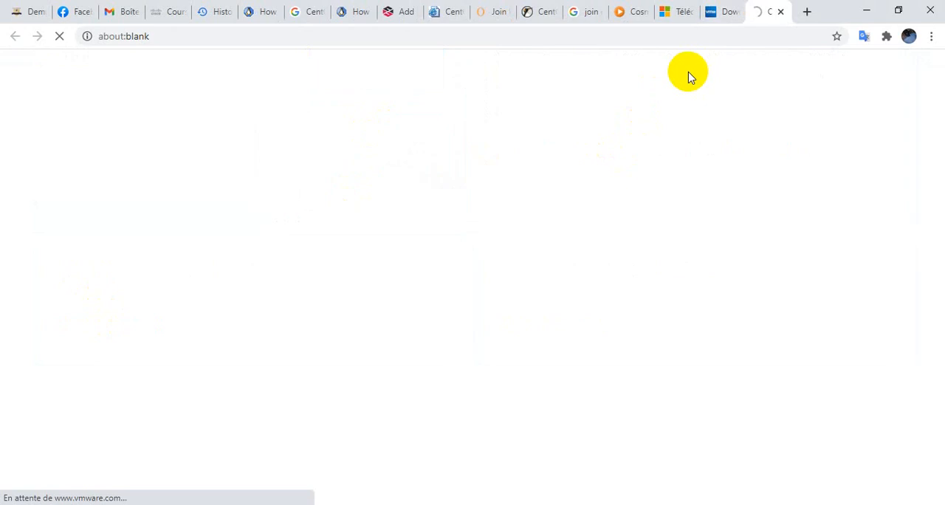
pyautogui.click(780, 13)
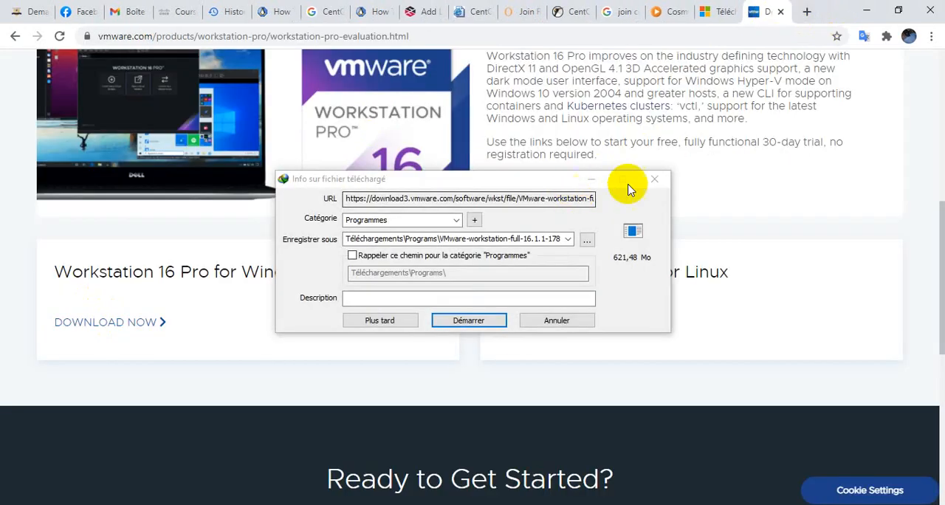
pyautogui.click(654, 181)
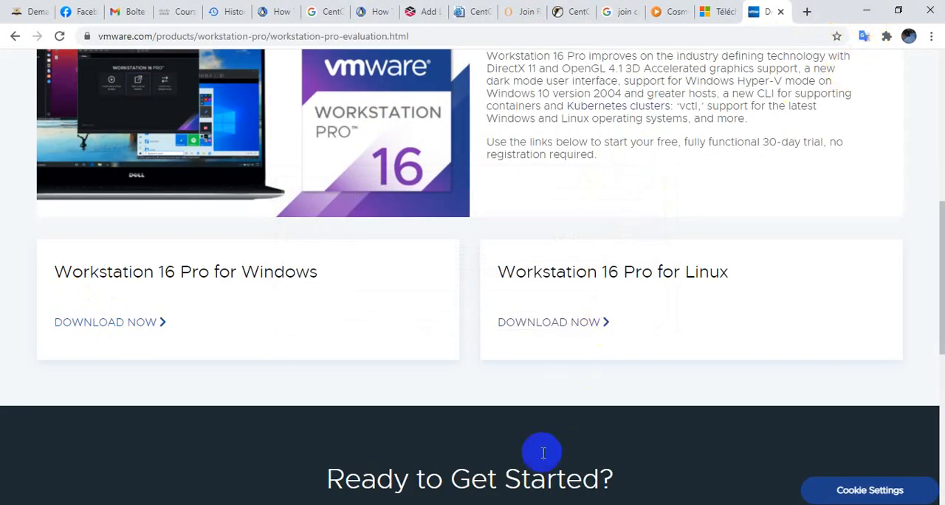
# Return to Microsoft's Windows 10 download page in the browser
pyautogui.moveTo(458, 504)
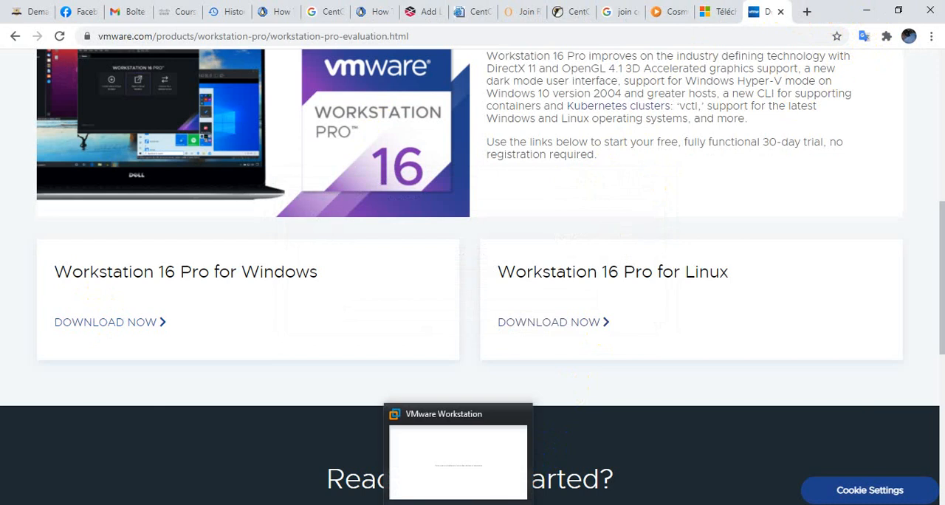
pyautogui.click(710, 11)
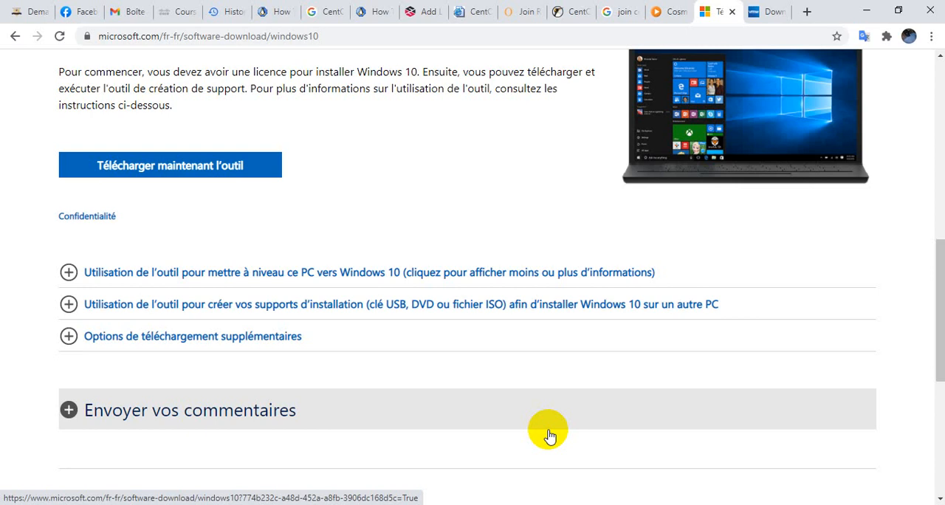
# Switch to the File Explorer window for Bureau and look through that desktop folder's files
pyautogui.click(356, 504)
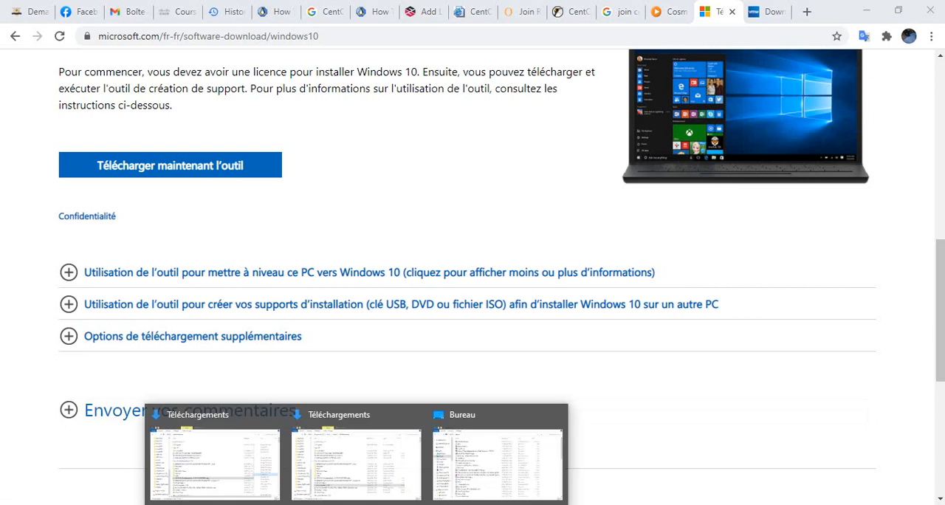
pyautogui.click(455, 452)
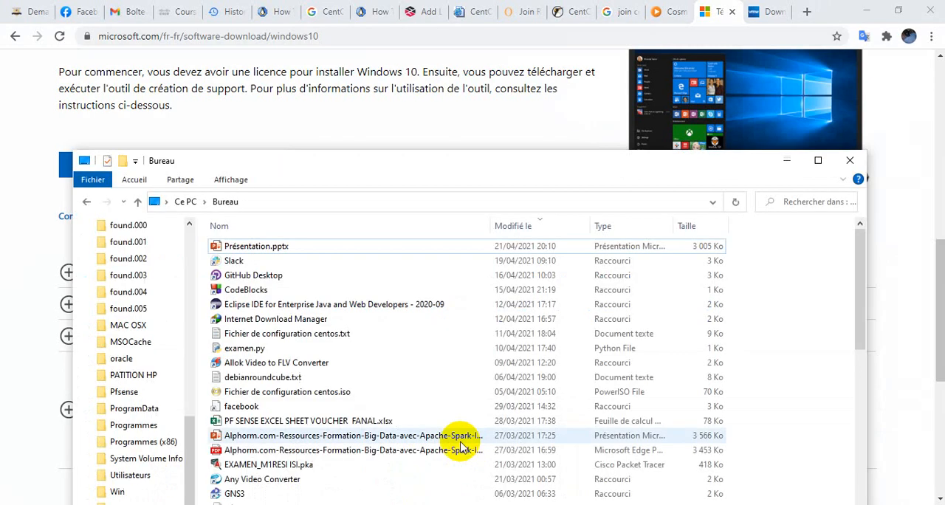
pyautogui.click(188, 240)
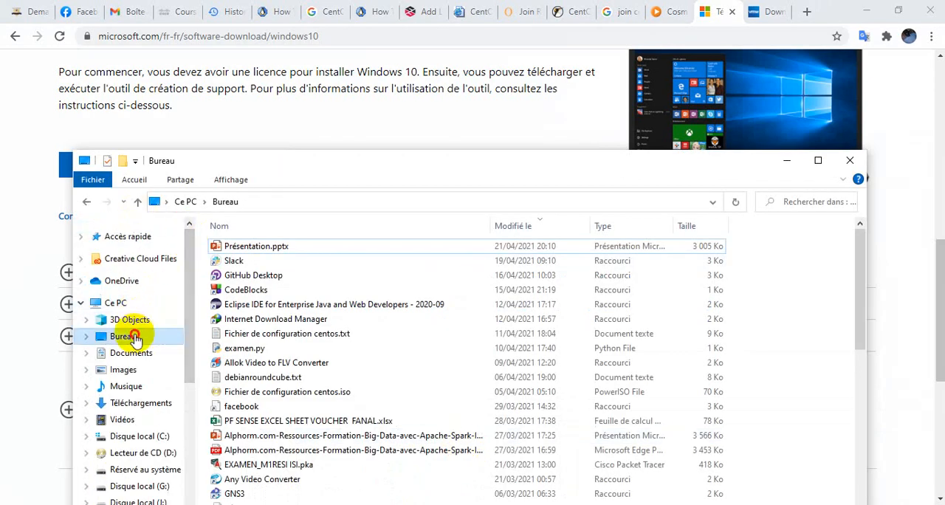
pyautogui.click(386, 318)
pyautogui.scroll(-7, 310, 389)
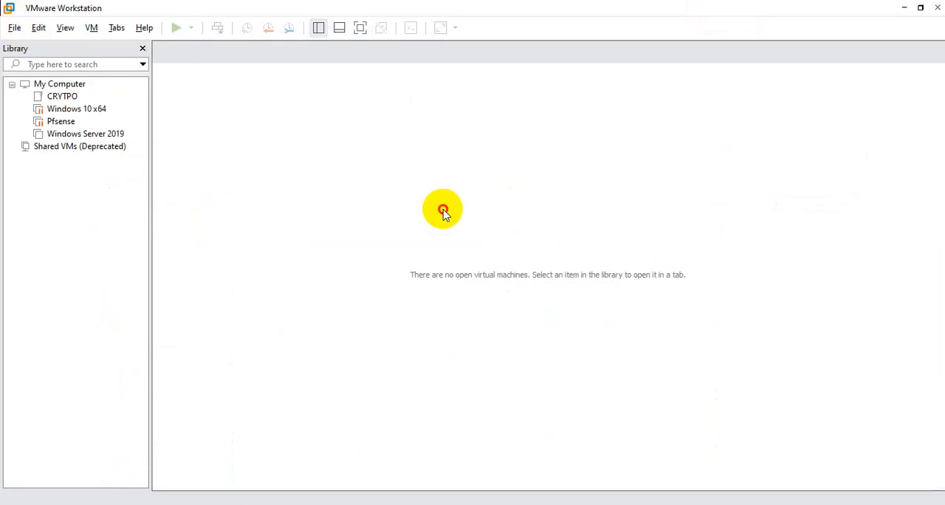
# In VMware Workstation, start a new typical virtual machine with Microsoft Windows, version Windows 10 x64, as the guest operating system
pyautogui.hotkey('ctrl', 'n')
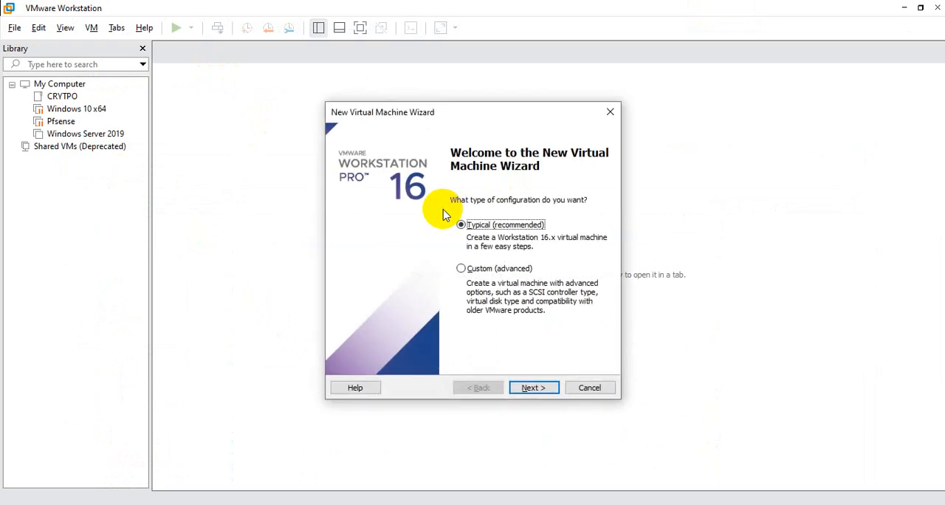
pyautogui.press('Return')
pyautogui.press('Return')
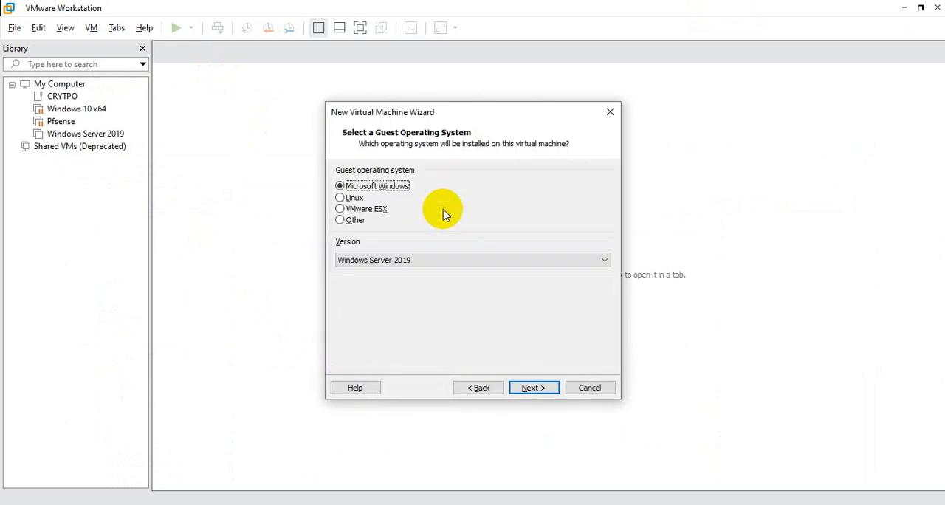
pyautogui.press('Down')
pyautogui.press('Up')
pyautogui.press('Return')
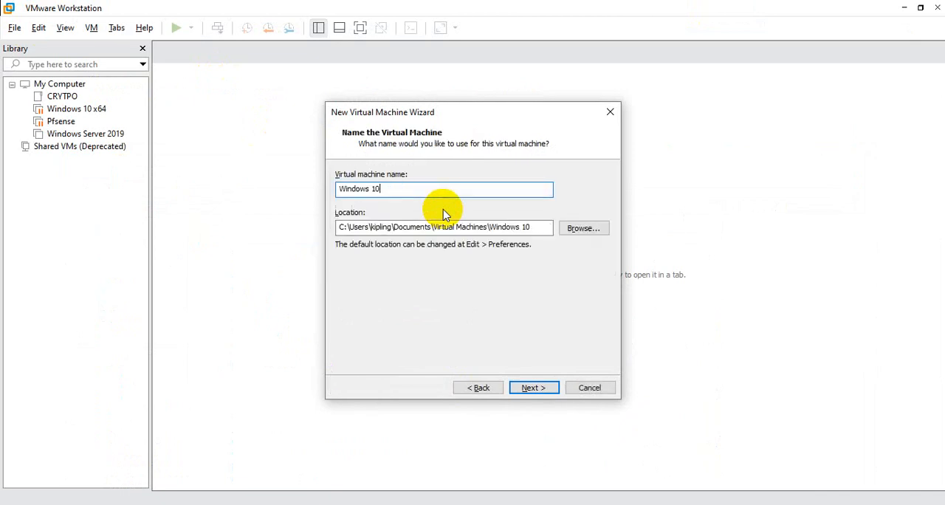
# Accept the initial machine name, set the maximum disk size to 30 GB and store the virtual disk as a single file
pyautogui.press('Return')
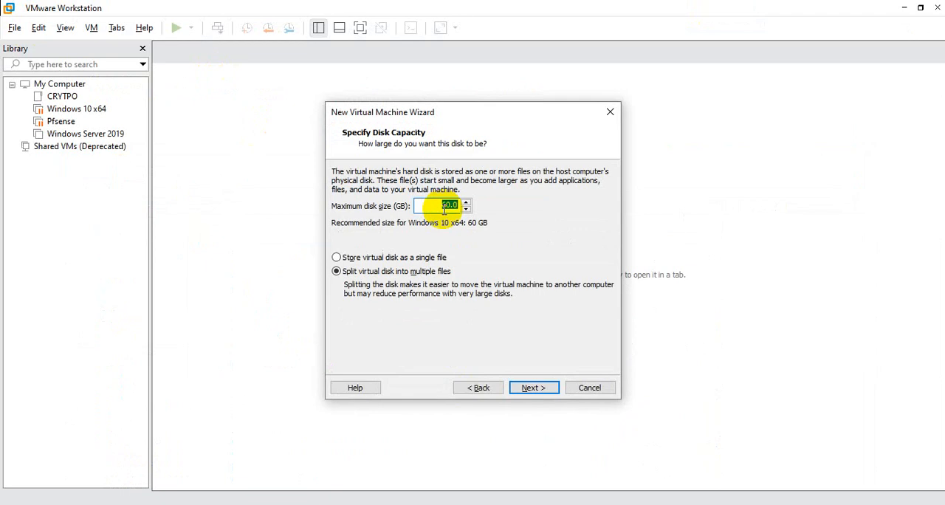
pyautogui.write('3')
pyautogui.press('Tab')
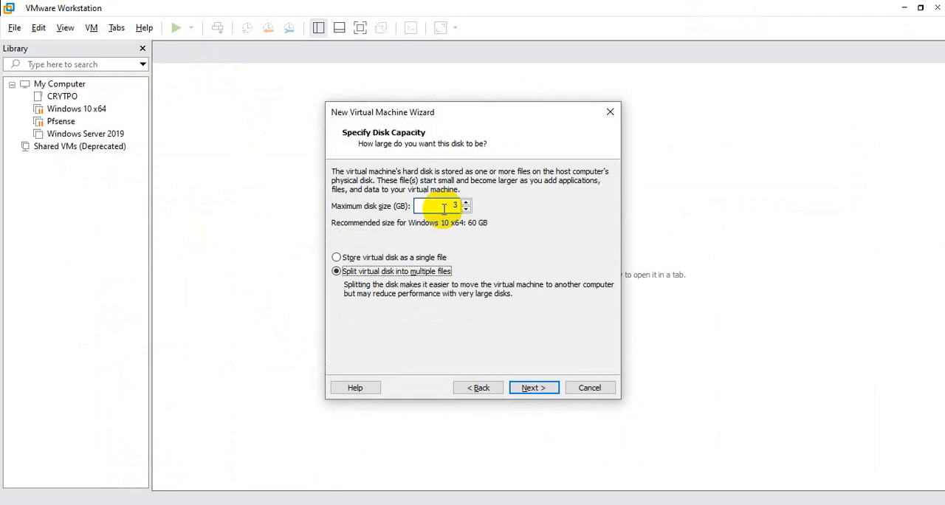
pyautogui.click(454, 205)
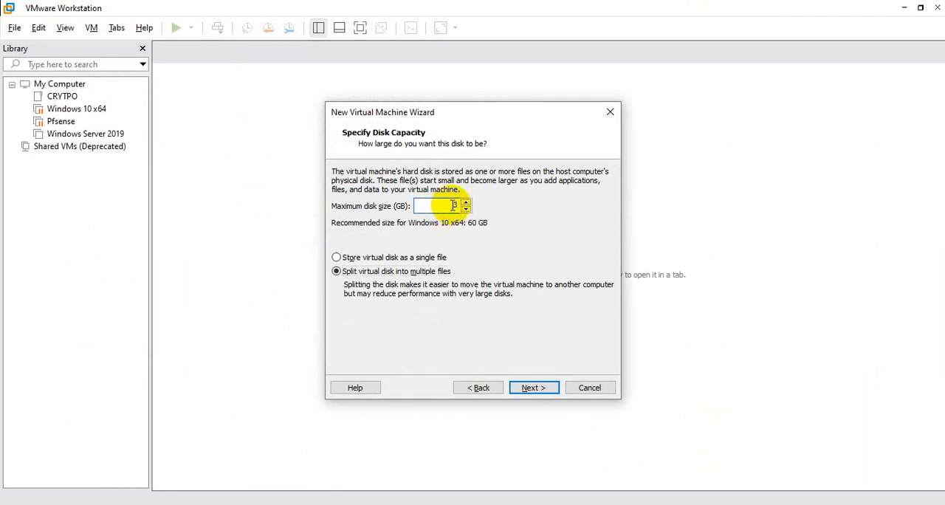
pyautogui.write('0')
pyautogui.press('Tab')
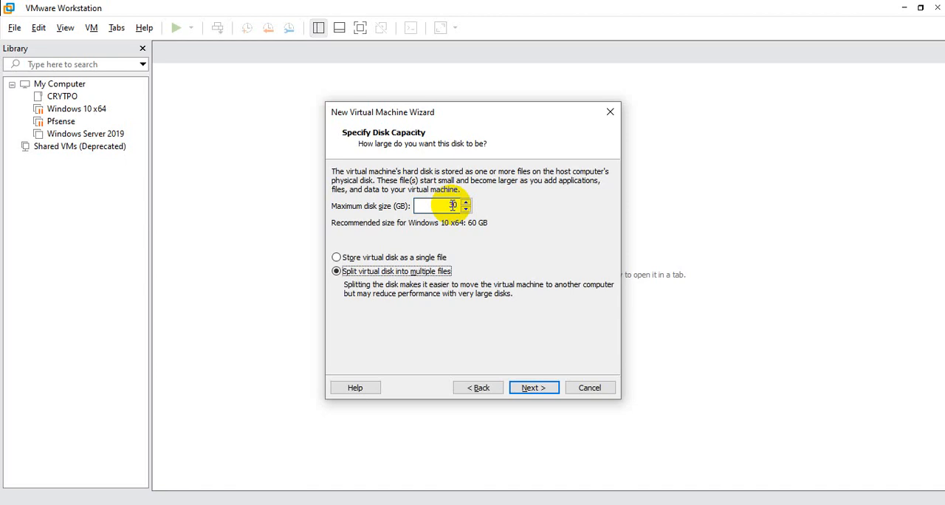
pyautogui.press('Up')
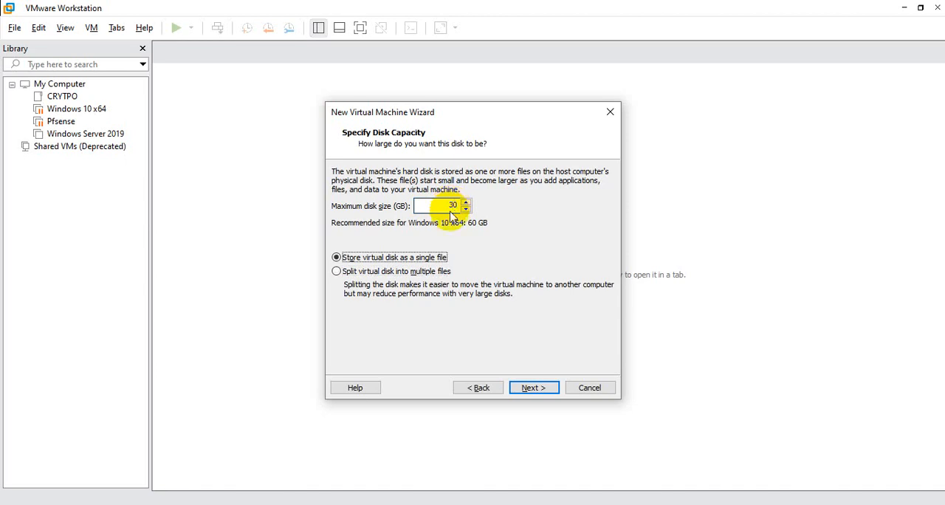
# Go back and rename the virtual machine as Formation Windows 10, then continue to the creation summary
pyautogui.click(477, 388)
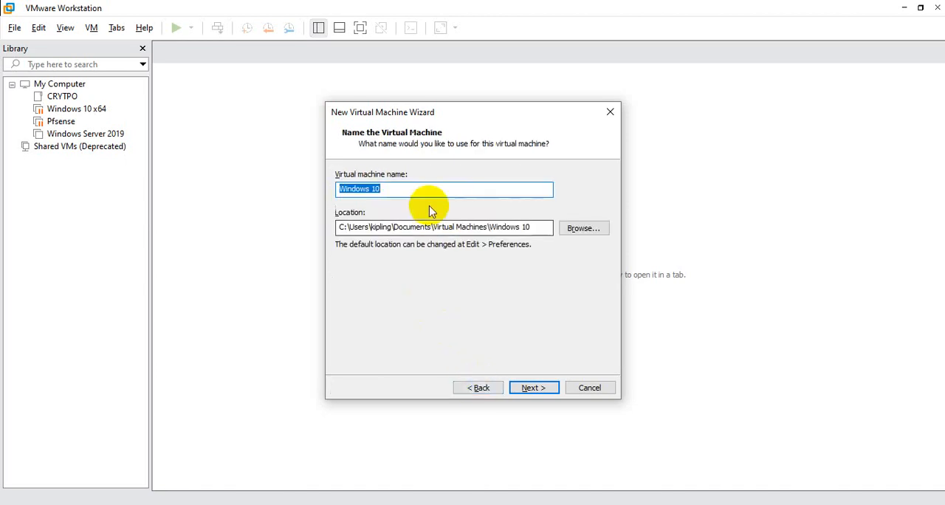
pyautogui.write('Formation')
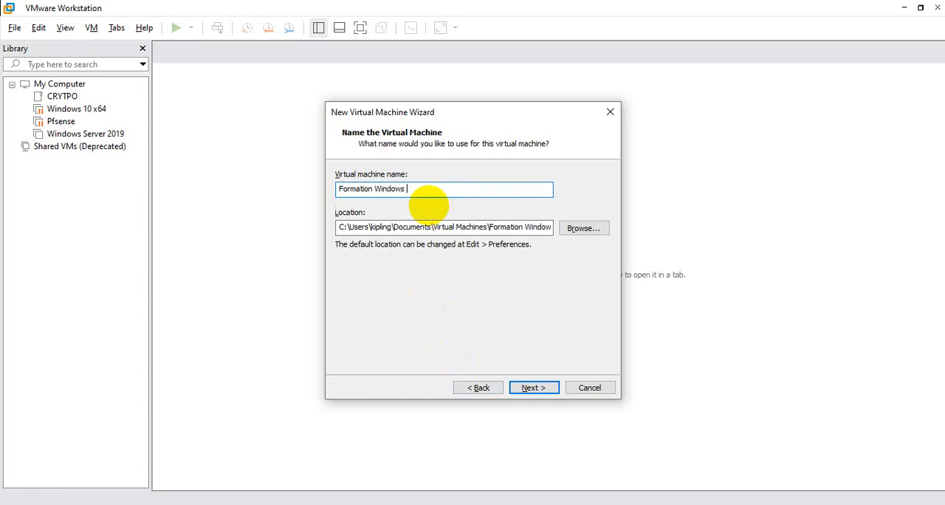
pyautogui.write(' Windows 10')
pyautogui.press('Return')
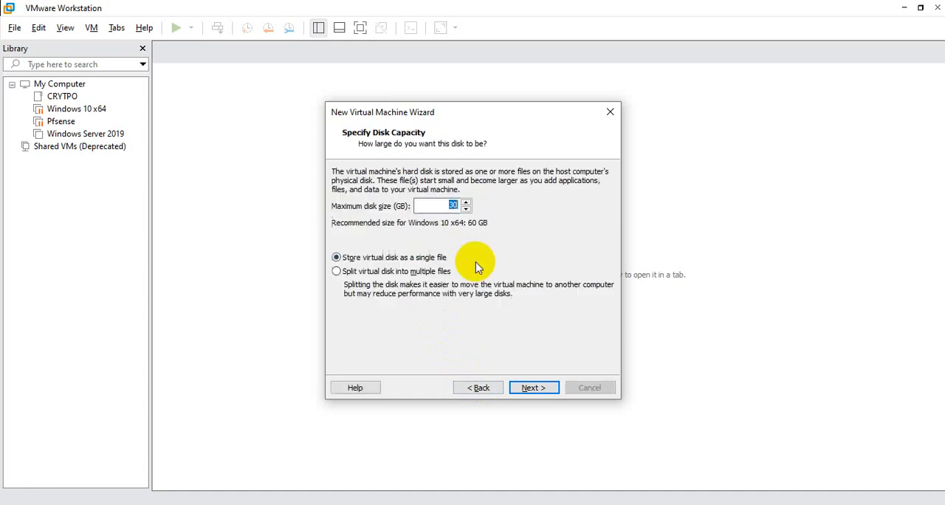
pyautogui.press('Return')
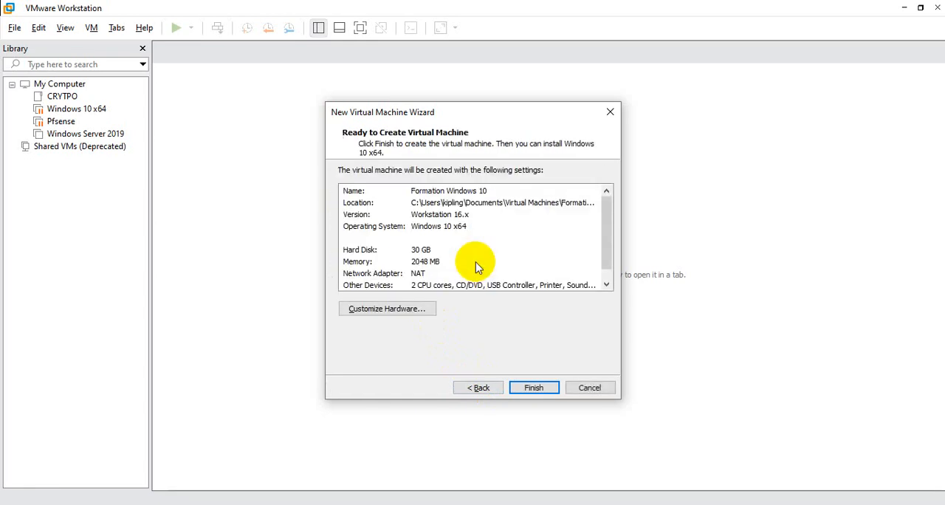
# Customize the hardware with 4096 MB of memory and enable virtualization of Intel VT-x/EPT or AMD-V/RVI, CPU performance counters and IOMMU
pyautogui.click(402, 313)
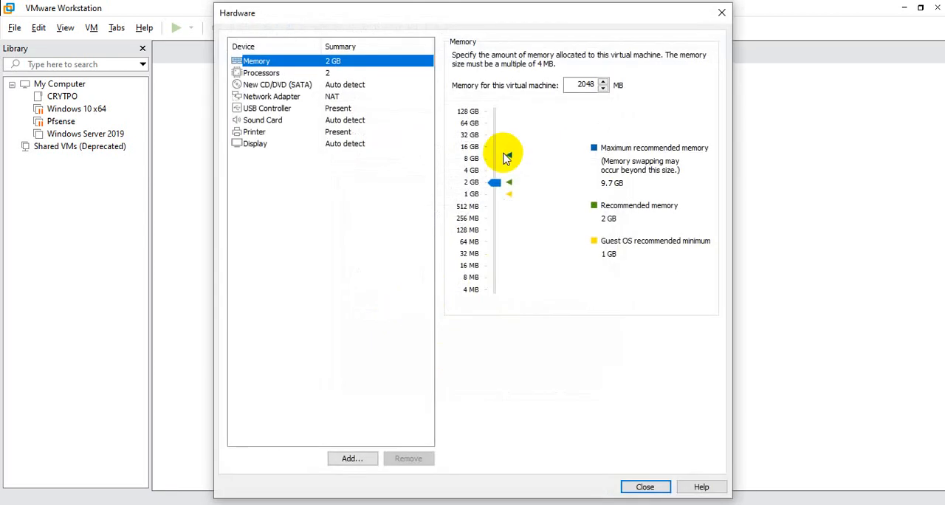
pyautogui.moveTo(496, 177); pyautogui.dragTo(493, 169)
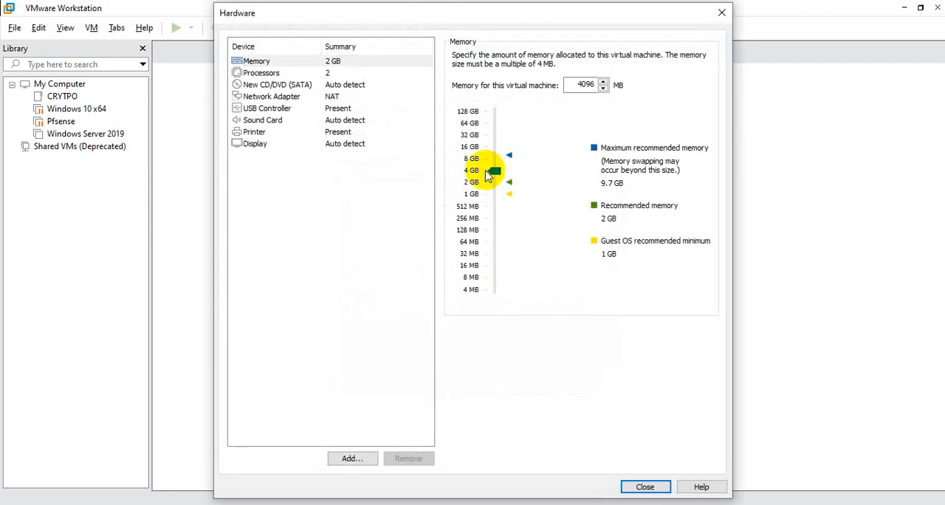
pyautogui.click(359, 71)
pyautogui.click(527, 124)
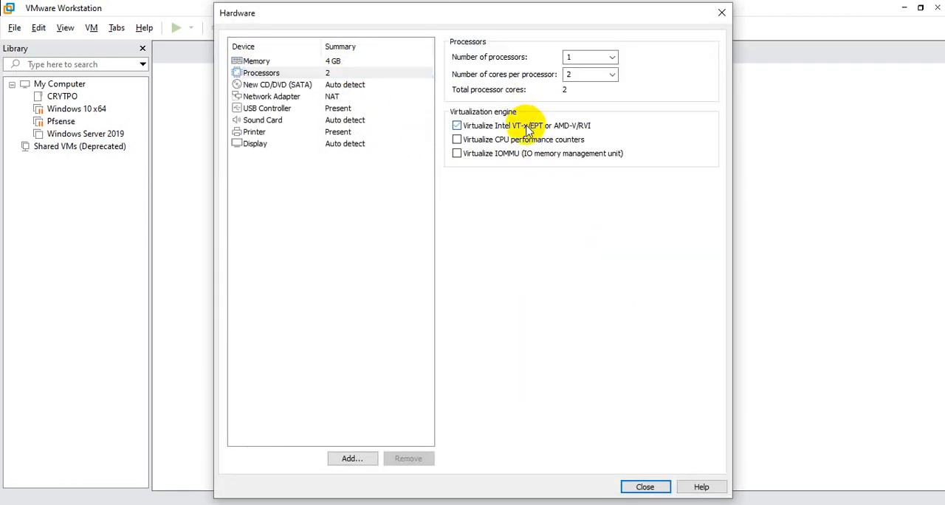
pyautogui.click(532, 140)
pyautogui.click(526, 154)
pyautogui.click(336, 61)
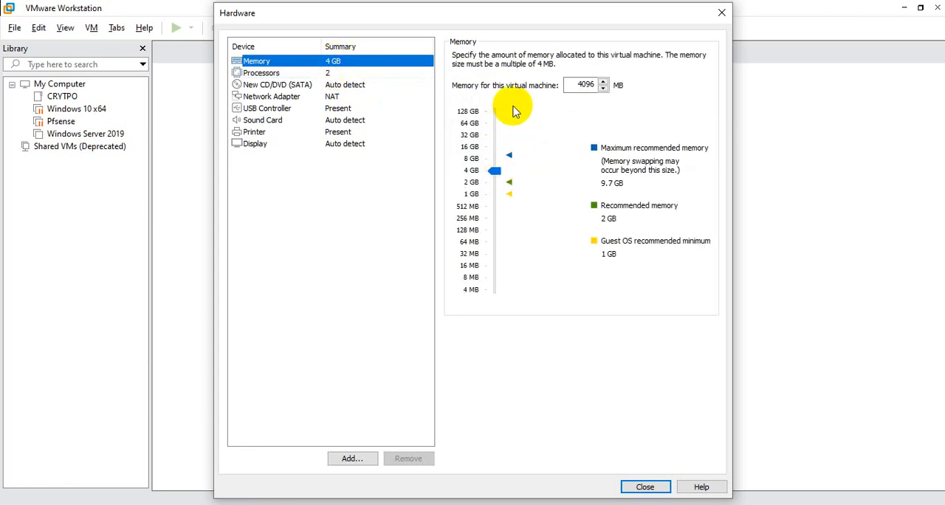
# Set the CD/DVD drive to use the Windows.iso image from the desktop folder and close the hardware settings
pyautogui.click(353, 86)
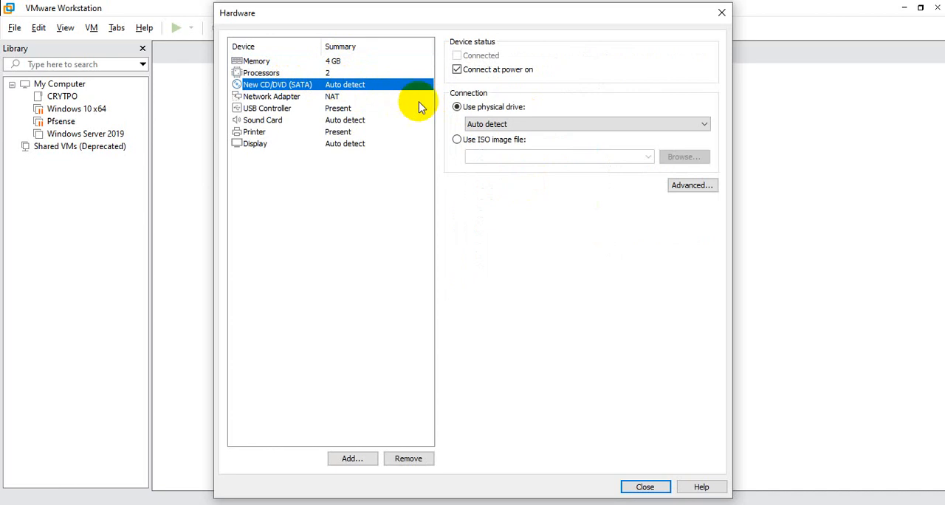
pyautogui.click(491, 140)
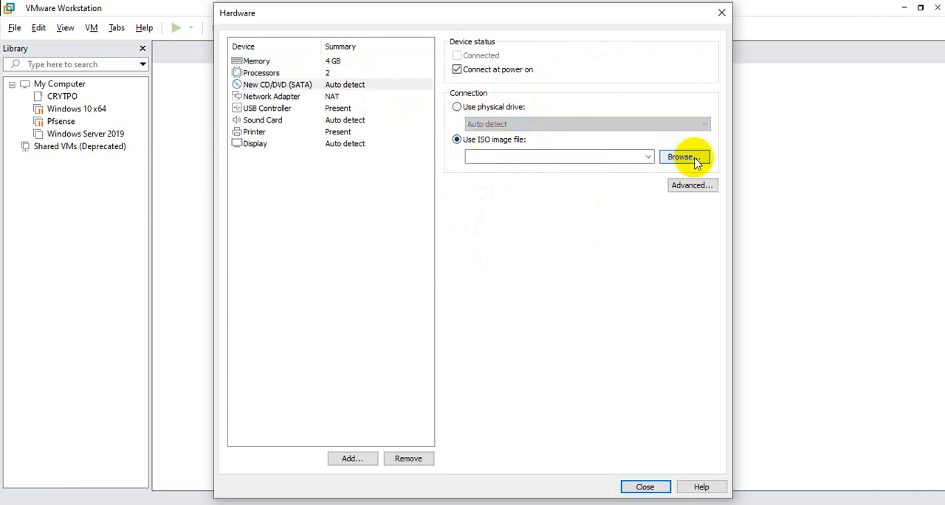
pyautogui.click(694, 158)
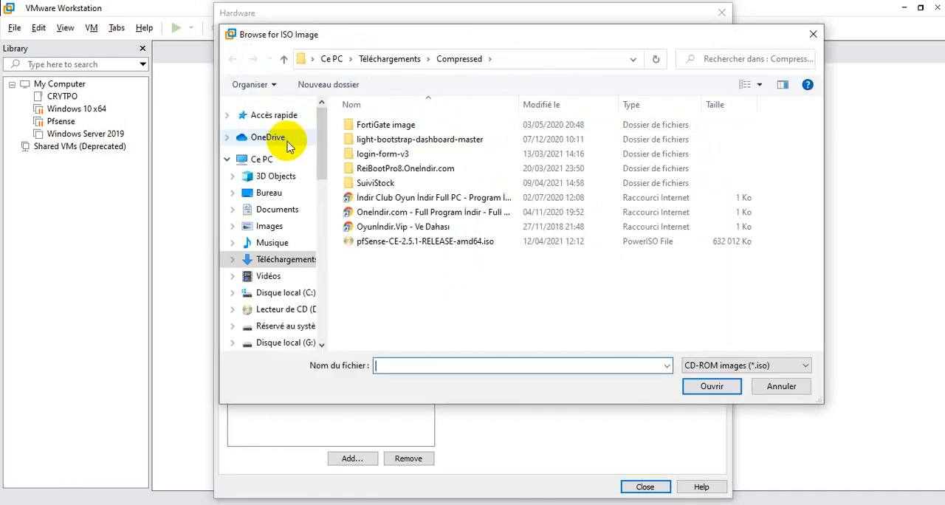
pyautogui.click(268, 193)
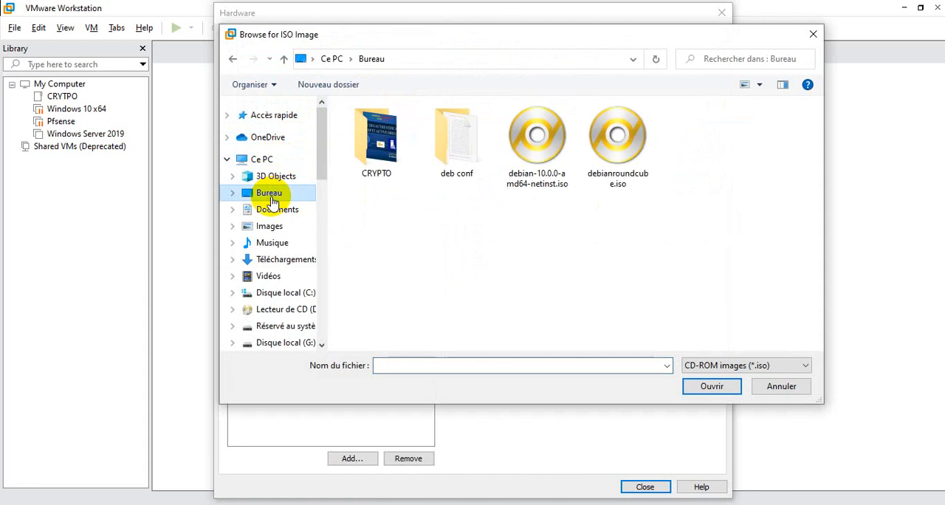
pyautogui.doubleClick(683, 303)
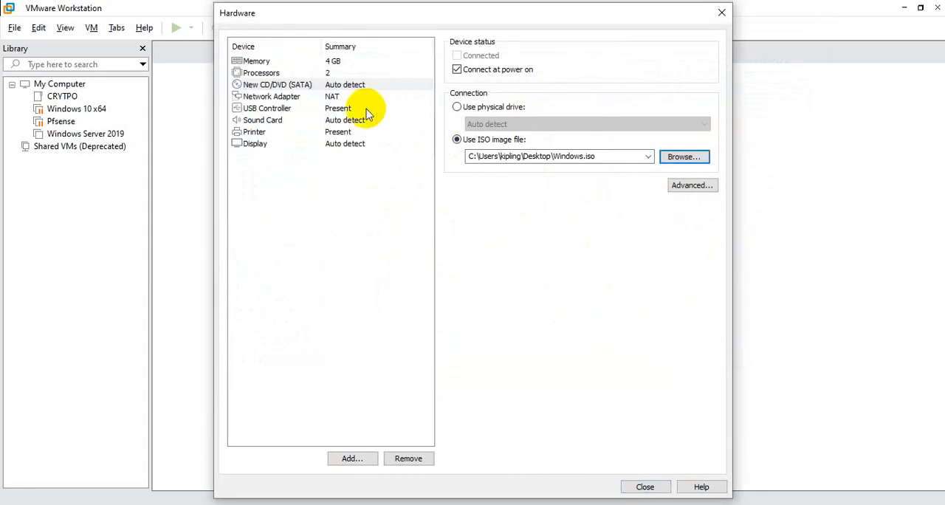
pyautogui.click(643, 487)
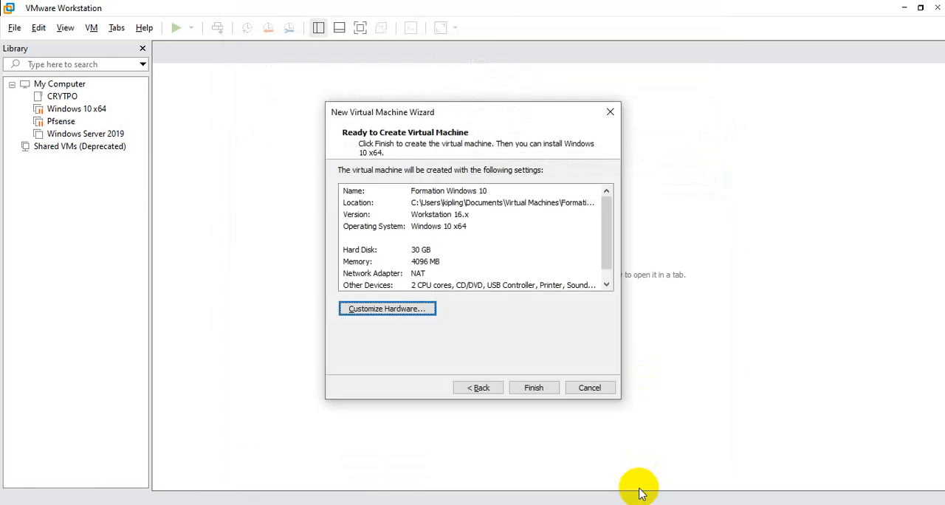
# Return to the guest operating system choice, reselect Windows 10 x64, and finish creating the virtual machine
pyautogui.click(473, 388)
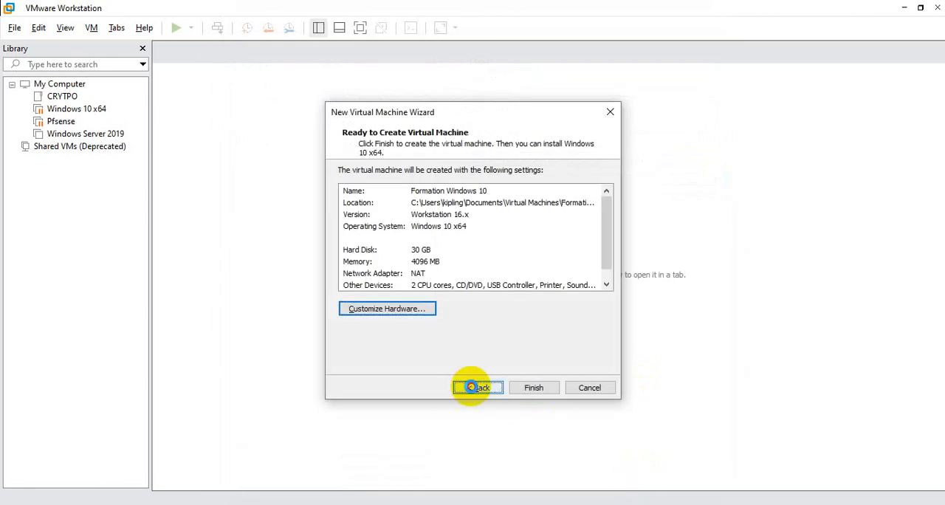
pyautogui.click(473, 388)
pyautogui.click(473, 388)
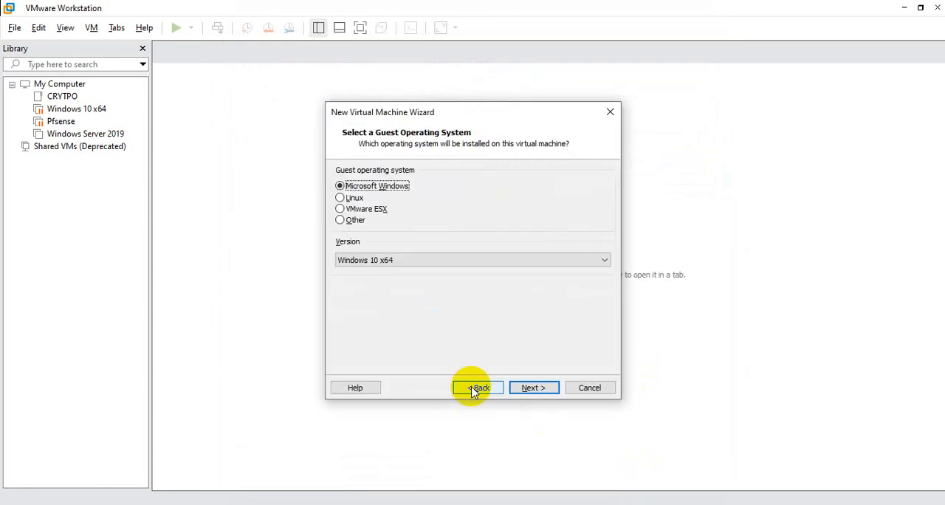
pyautogui.click(441, 260)
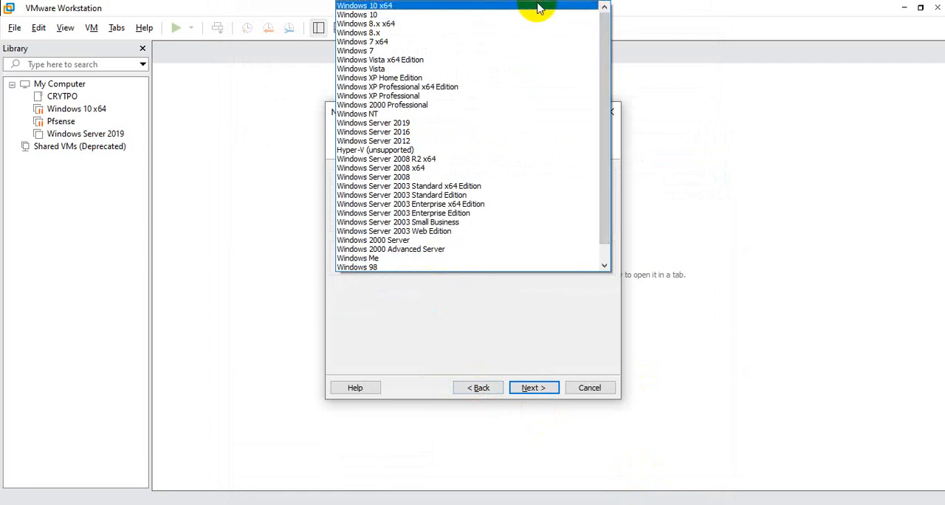
pyautogui.click(539, 6)
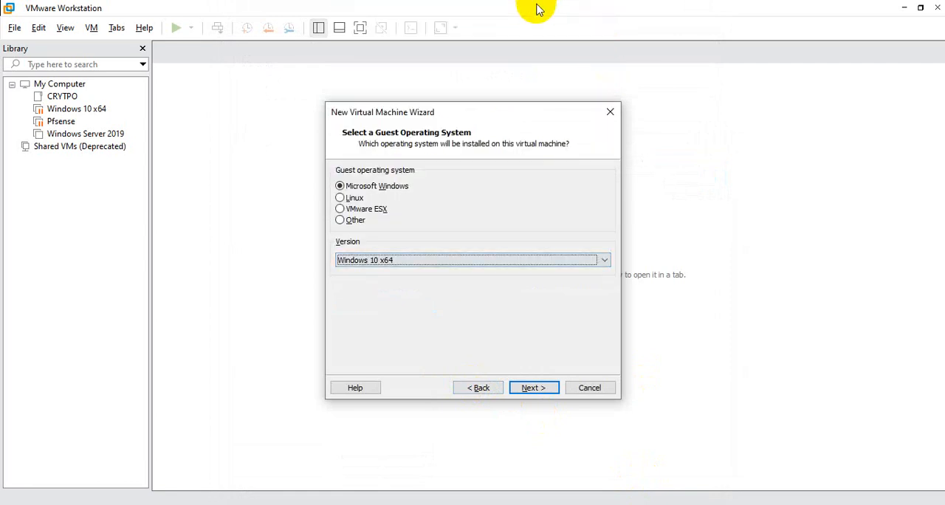
pyautogui.click(531, 389)
pyautogui.click(531, 389)
pyautogui.click(531, 389)
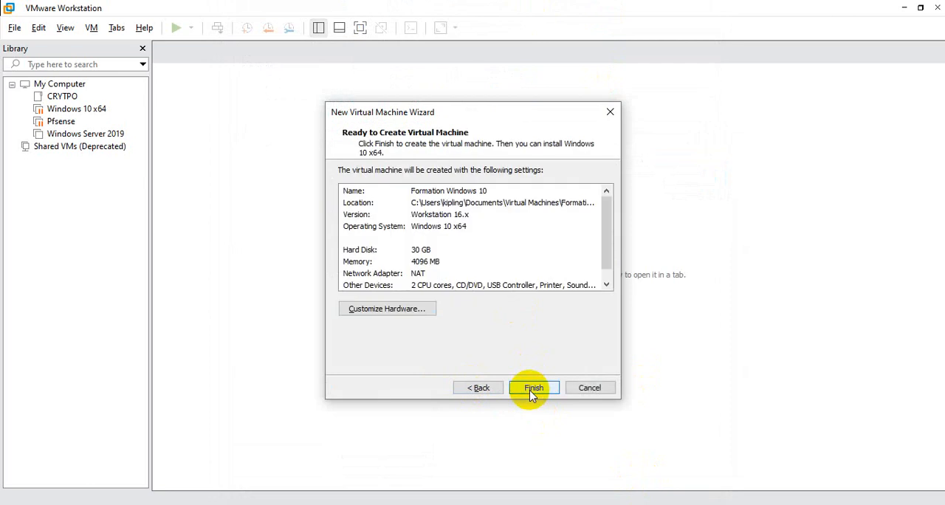
pyautogui.click(533, 389)
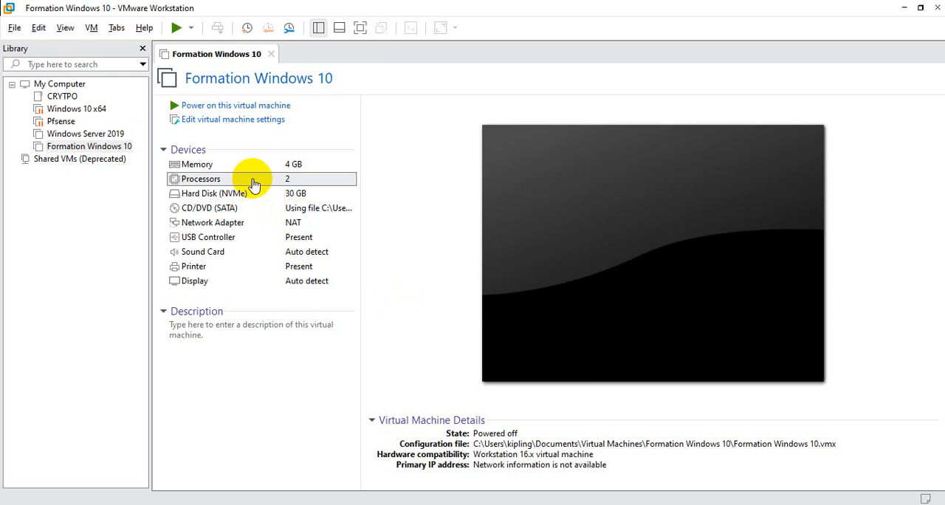
# Review the processor settings of the Formation Windows 10 virtual machine and power it on
pyautogui.doubleClick(253, 183)
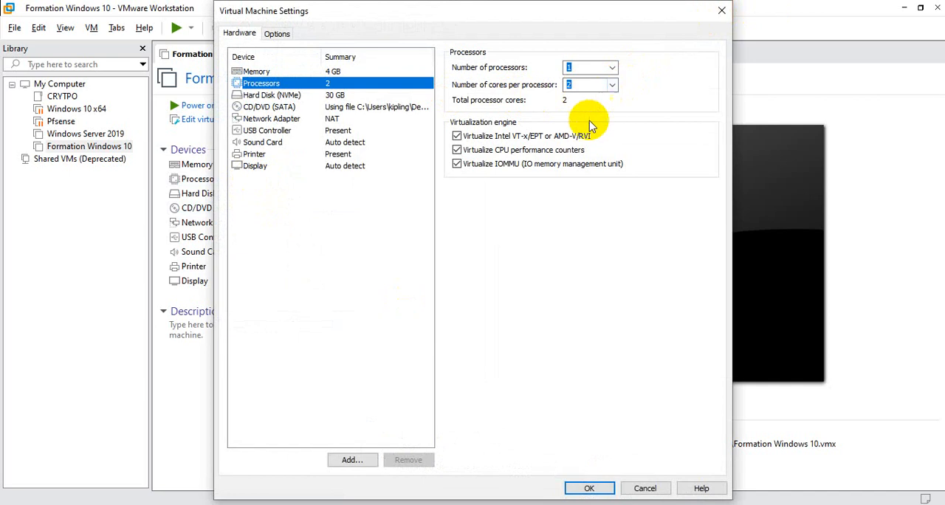
pyautogui.click(721, 13)
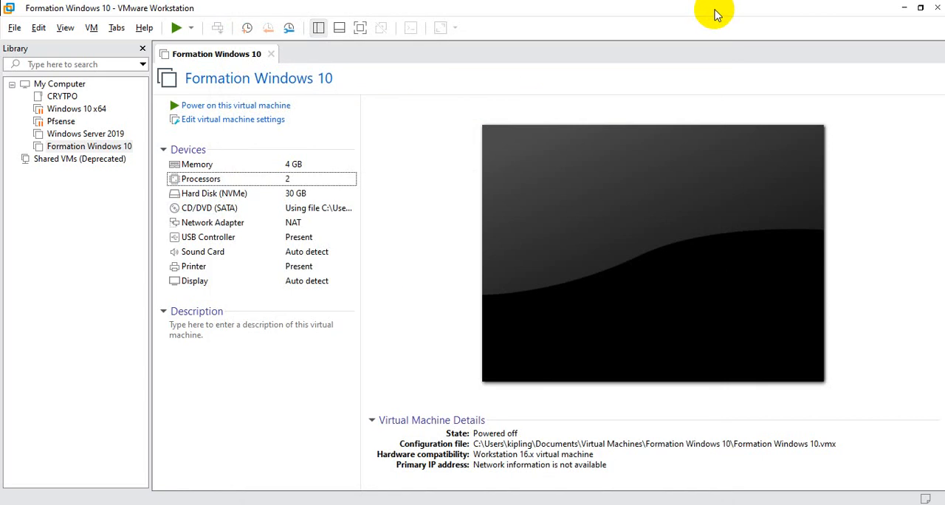
pyautogui.click(204, 108)
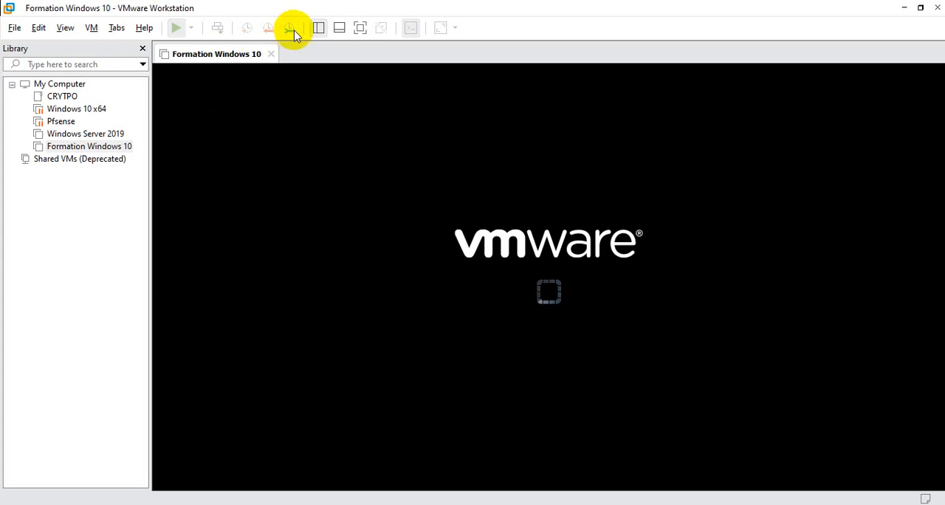
# Hide the library and the installation hint, and boot the virtual machine from the Windows DVD image
pyautogui.click(318, 28)
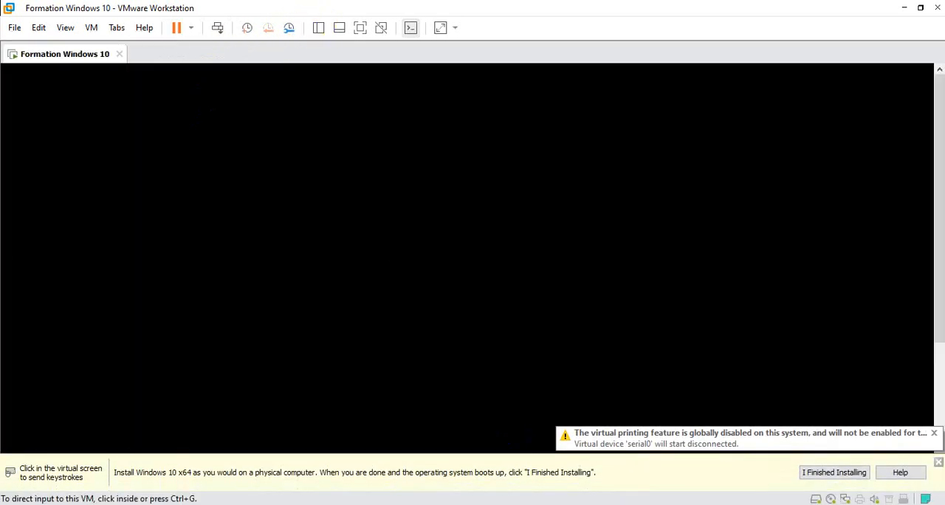
pyautogui.click(938, 461)
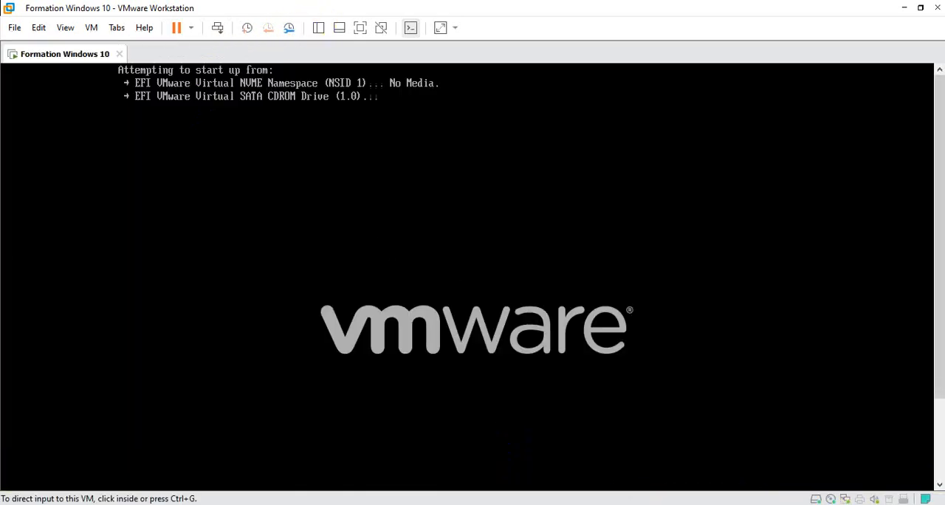
pyautogui.click(532, 301)
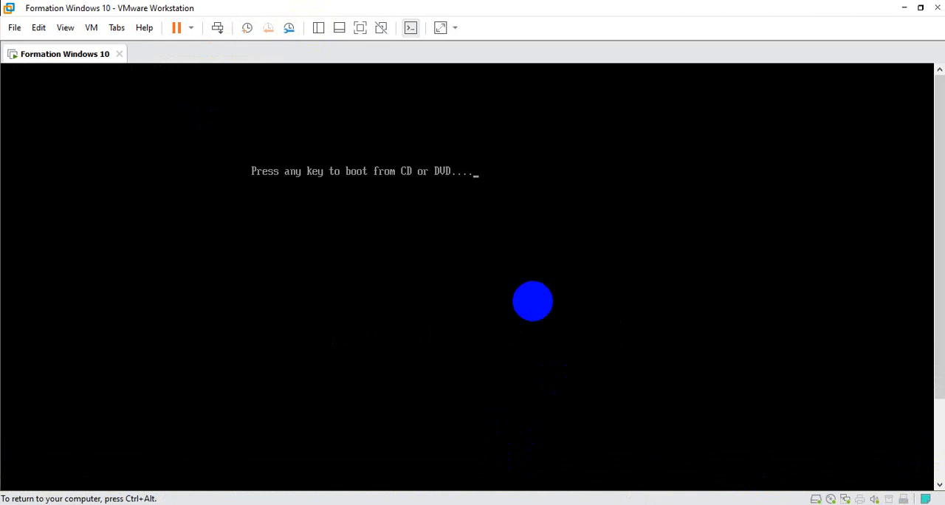
pyautogui.press('Return')
pyautogui.hotkey('ctrl', 'alt')
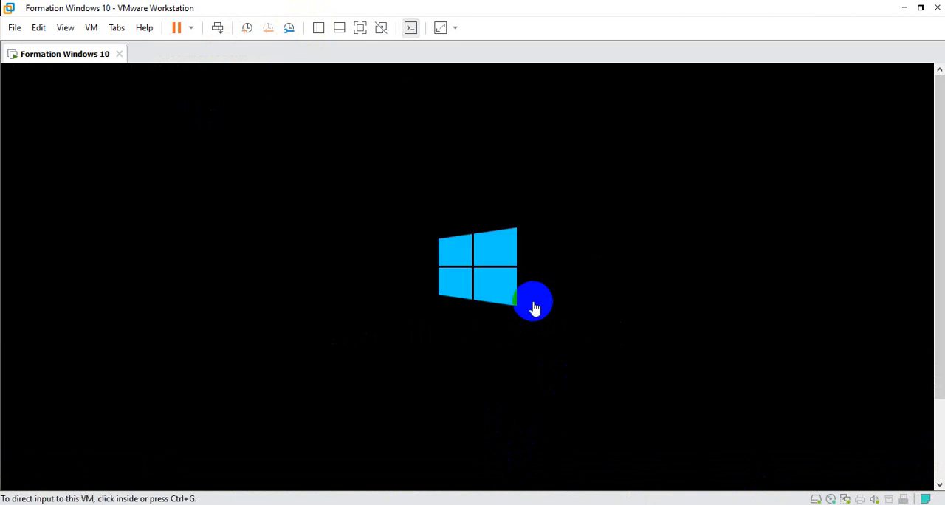
# Accept the setup language screen, start installing Windows, and continue without a product key
pyautogui.click(939, 410)
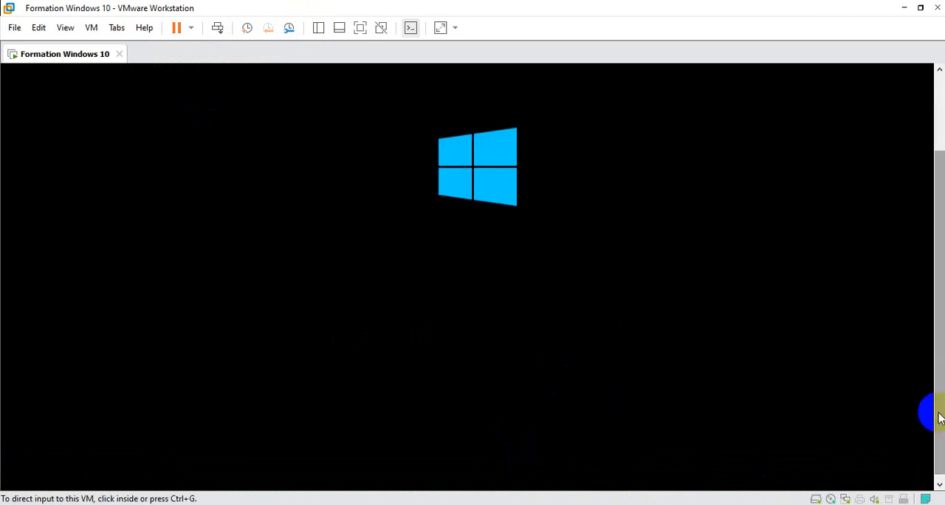
pyautogui.click(576, 466)
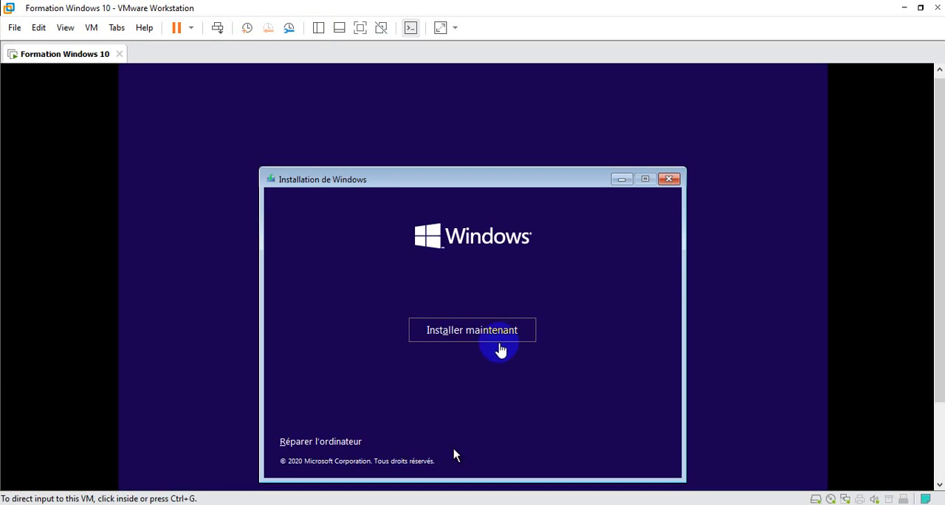
pyautogui.click(498, 332)
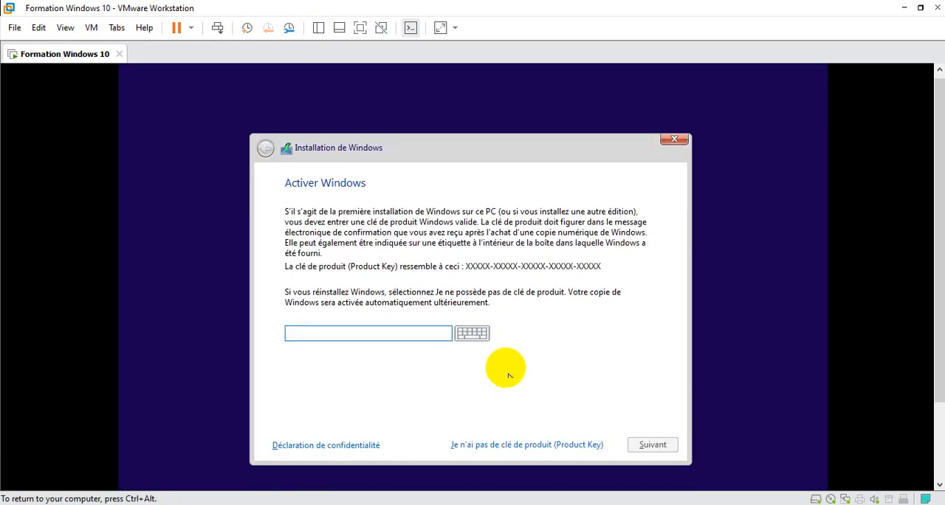
pyautogui.click(515, 445)
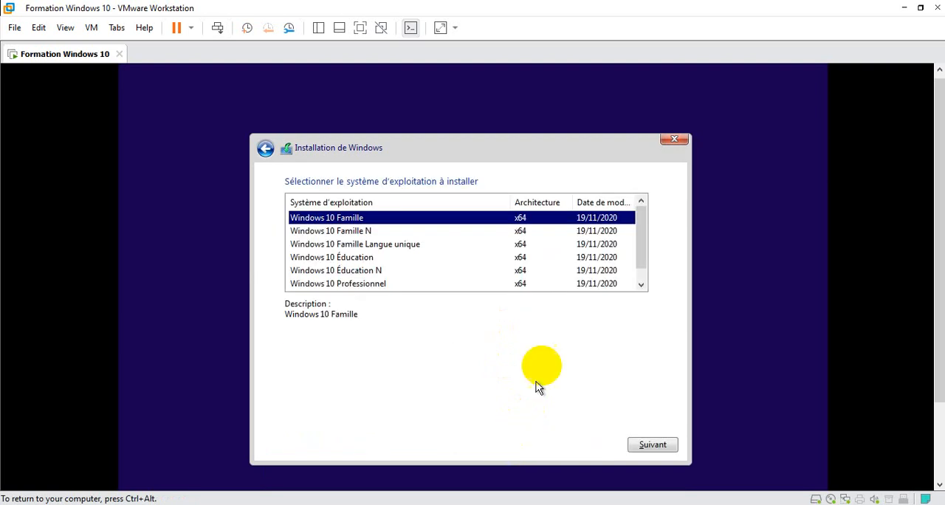
# Select Windows 10 Professionnel as the operating system to install and check the remaining editions in the list
pyautogui.click(400, 286)
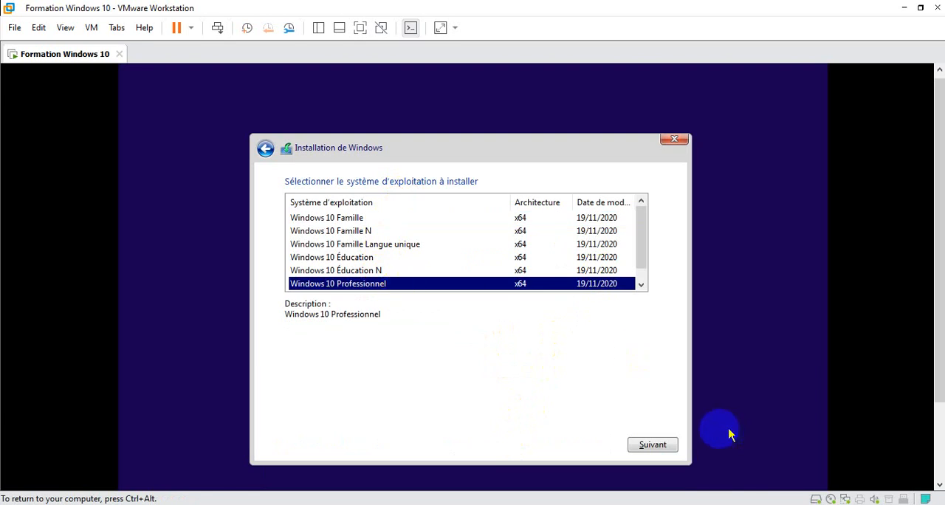
pyautogui.click(666, 450)
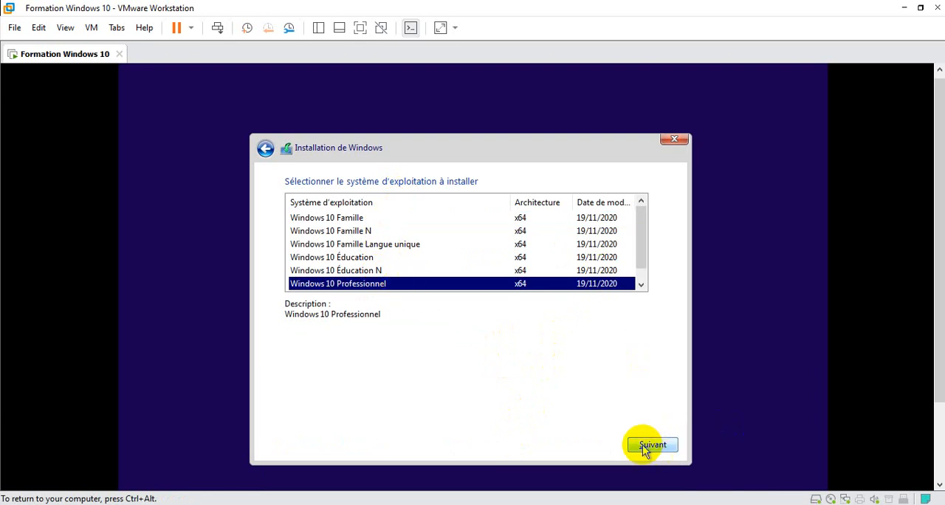
pyautogui.click(641, 286)
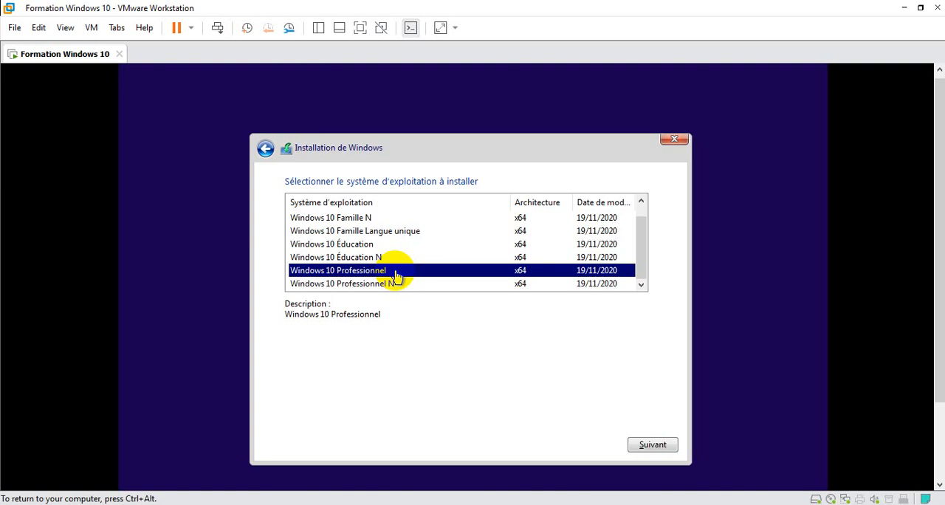
pyautogui.hotkey('ctrl', 'alt')
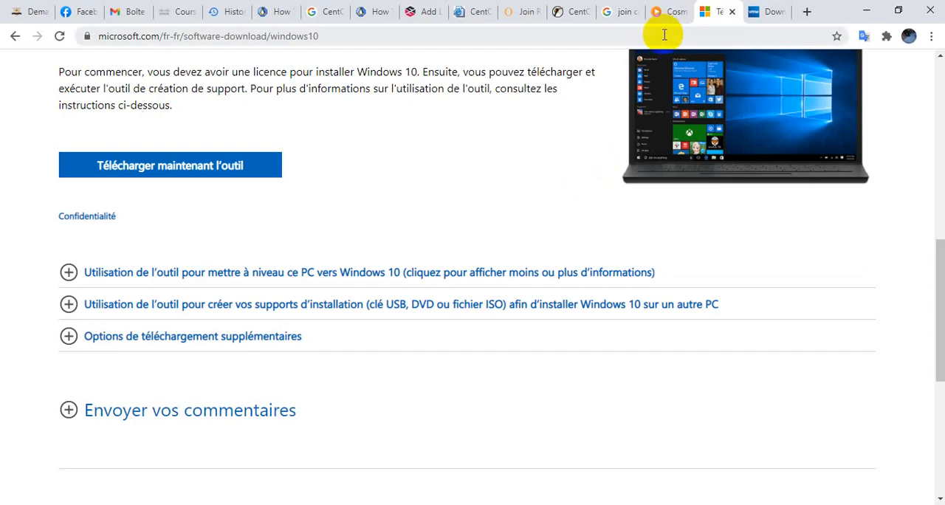
# Switch to the Chrome browser, search Google for "support dell" and open Dell's Pilotes et téléchargements page
pyautogui.click(664, 34)
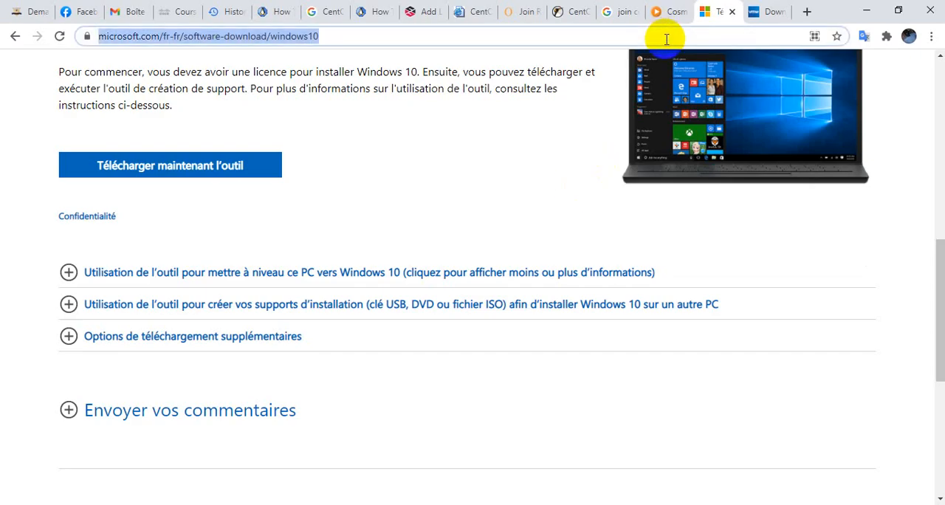
pyautogui.write('g')
pyautogui.press('Return')
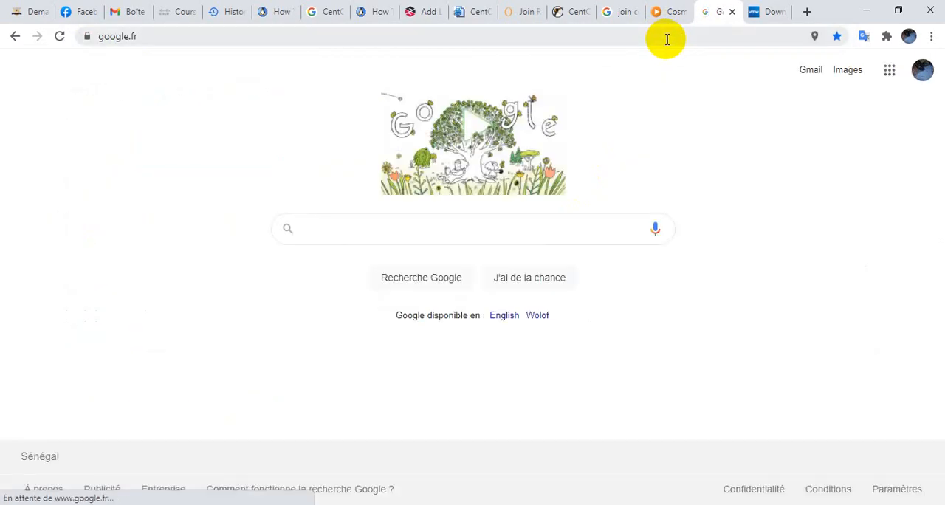
pyautogui.write('support dell')
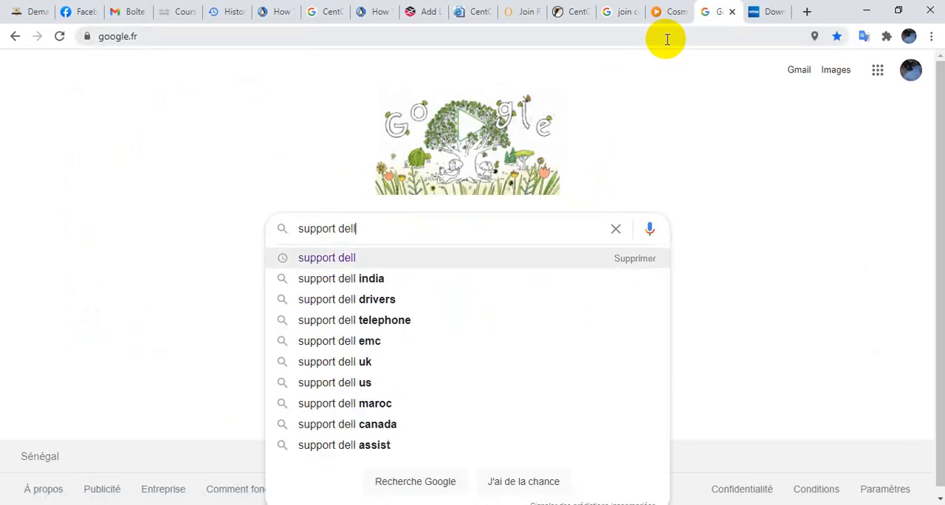
pyautogui.press('Return')
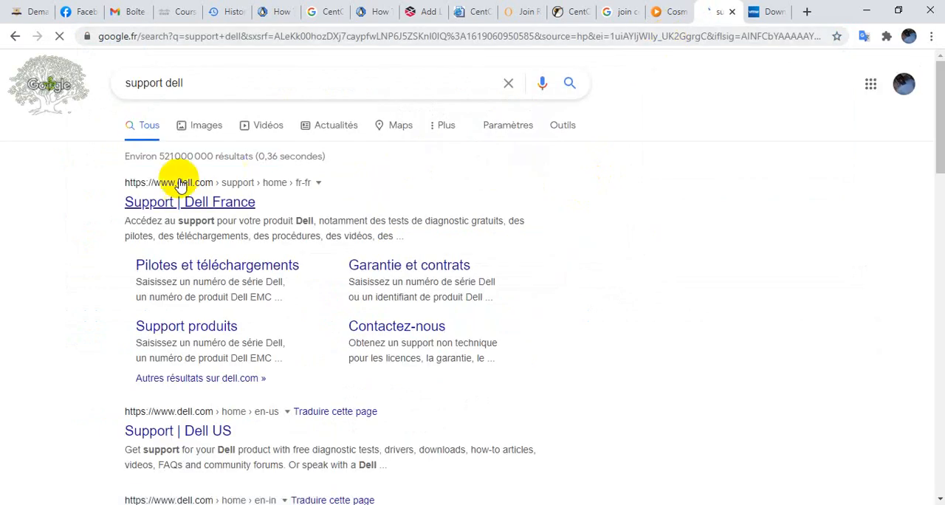
pyautogui.click(198, 260)
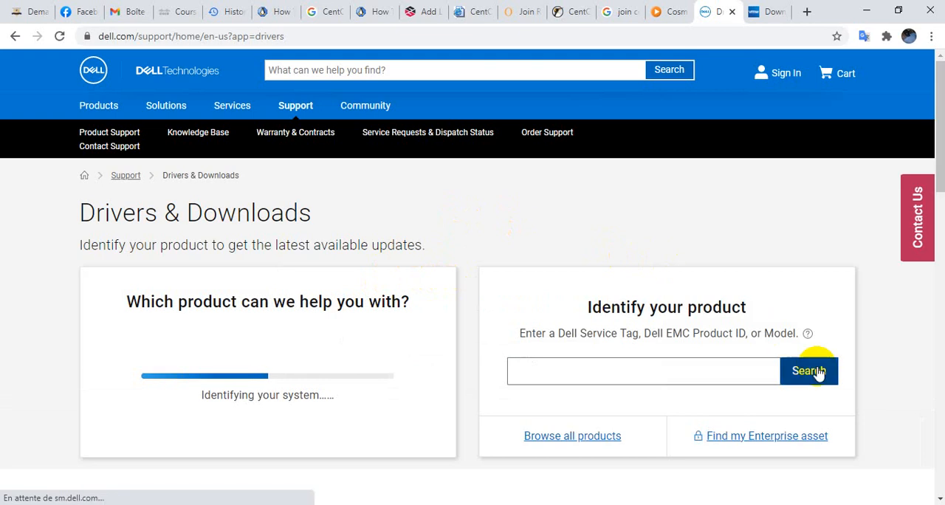
# Search the Dell product identification for "dell 6430u"
pyautogui.click(686, 378)
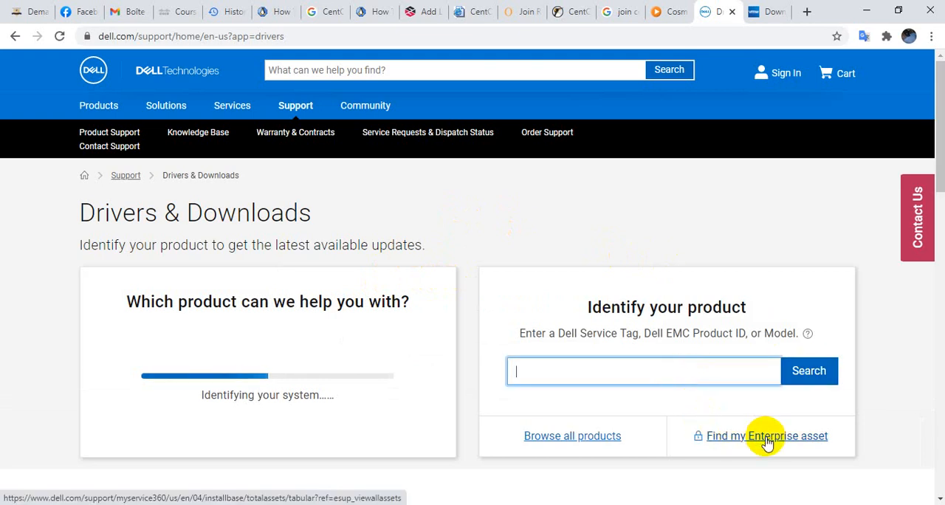
pyautogui.moveTo(938, 139)
pyautogui.mouseDown()
pyautogui.moveTo(937, 407)
pyautogui.moveTo(940, 146)
pyautogui.mouseUp()
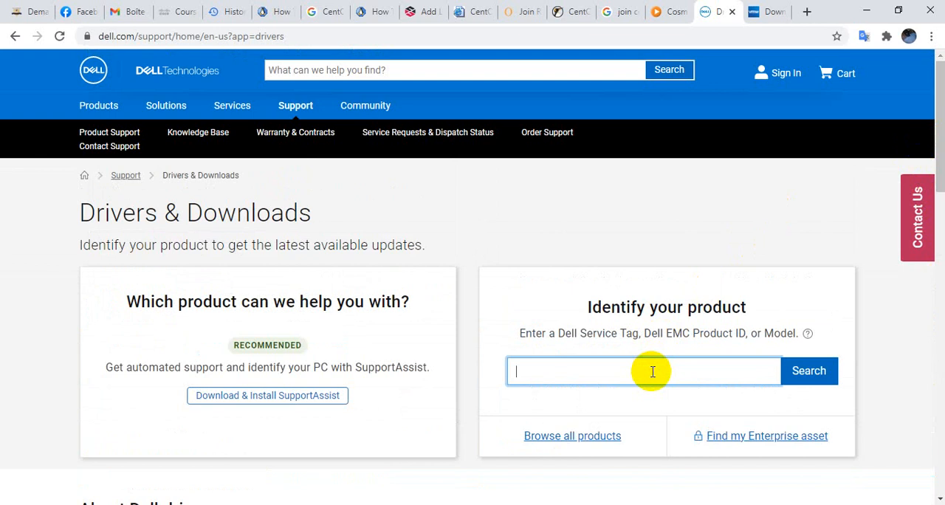
pyautogui.write('dell')
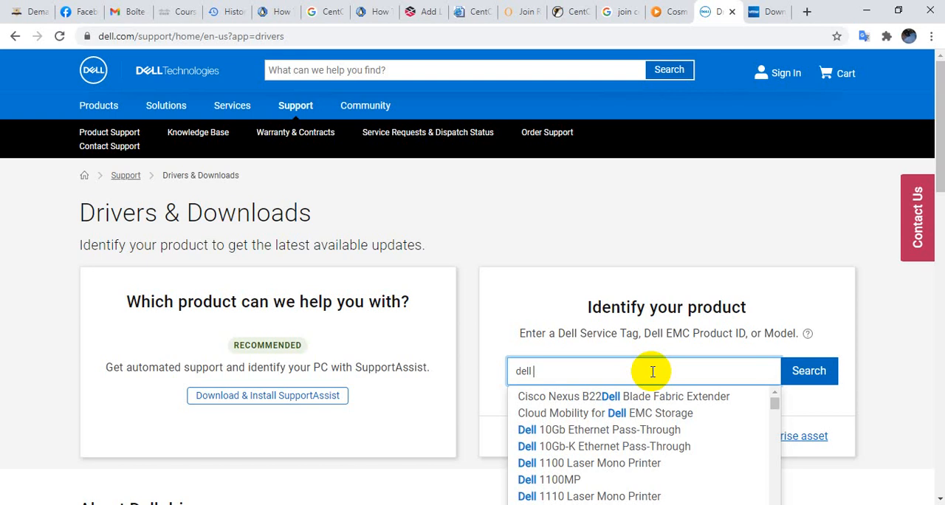
pyautogui.write(' 646')
pyautogui.press('BackSpace')
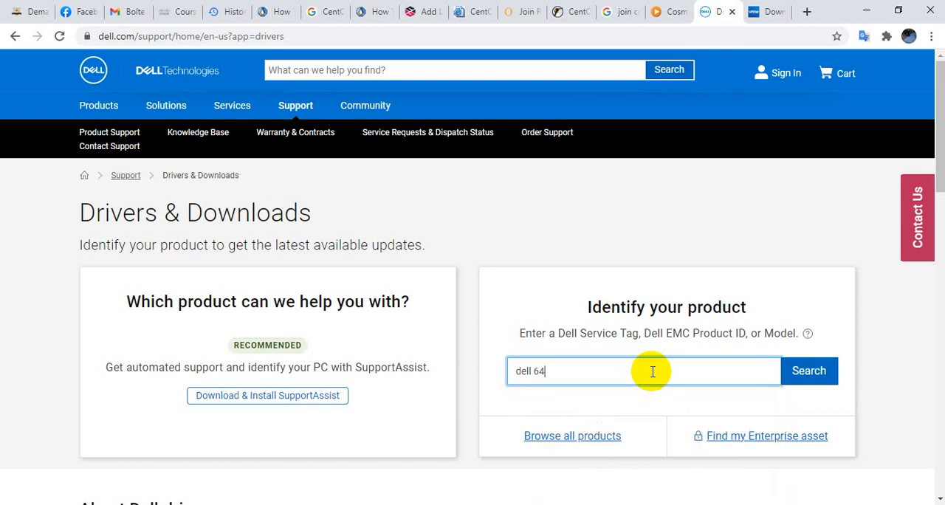
pyautogui.write('30u')
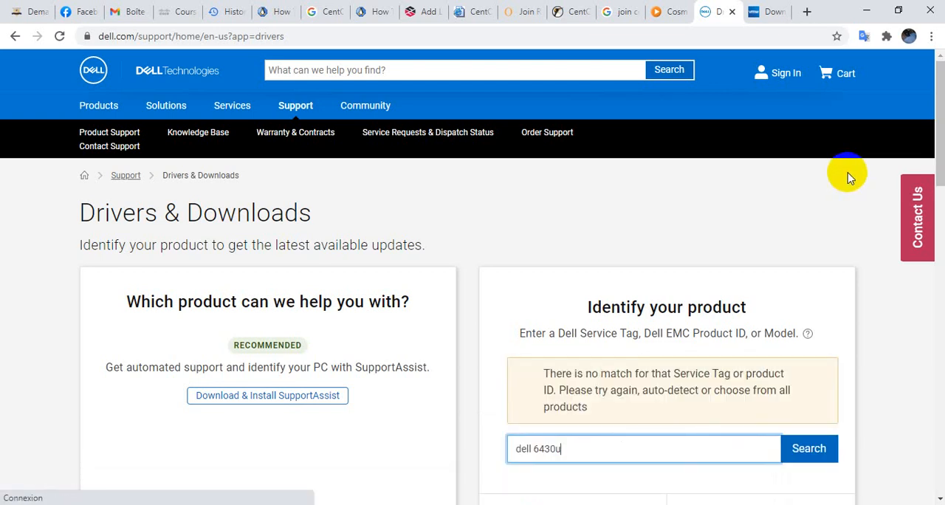
# Change the product search to "Dell Latitude 6430u" and run it
pyautogui.click(538, 451)
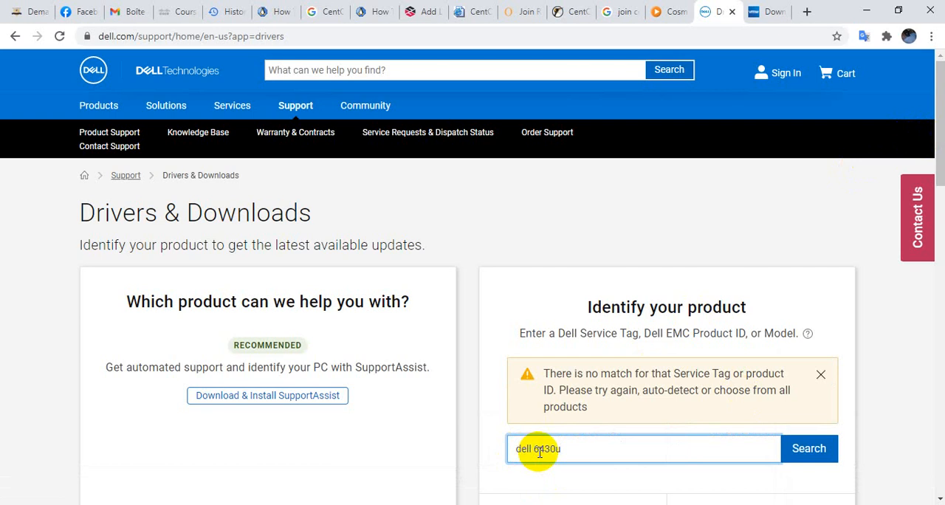
pyautogui.write('latiti')
pyautogui.press('Delete')
pyautogui.press('Delete')
pyautogui.press('Delete')
pyautogui.press('Delete')
pyautogui.press('Delete')
pyautogui.press('BackSpace')
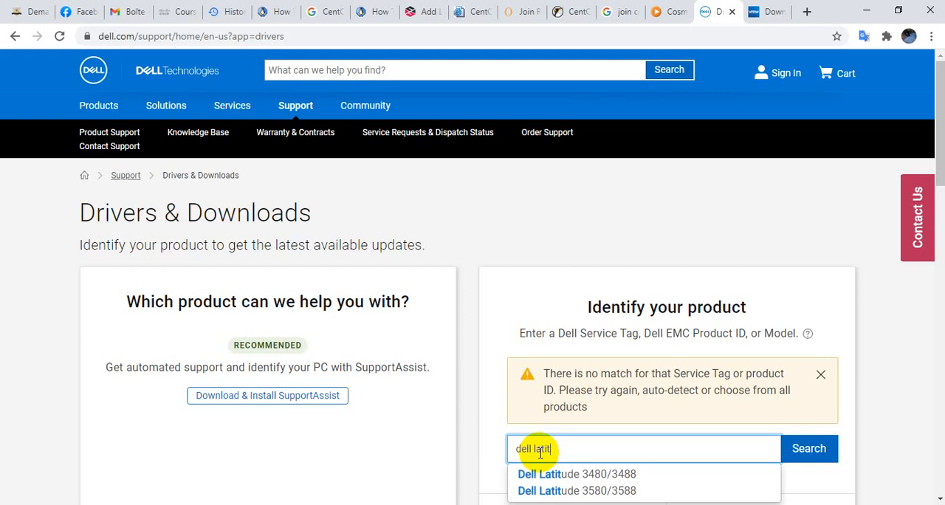
pyautogui.press('Down')
pyautogui.press('BackSpace')
pyautogui.press('BackSpace')
pyautogui.press('BackSpace')
pyautogui.press('BackSpace')
pyautogui.press('BackSpace')
pyautogui.press('BackSpace')
pyautogui.press('BackSpace')
pyautogui.press('BackSpace')
pyautogui.press('BackSpace')
pyautogui.press('BackSpace')
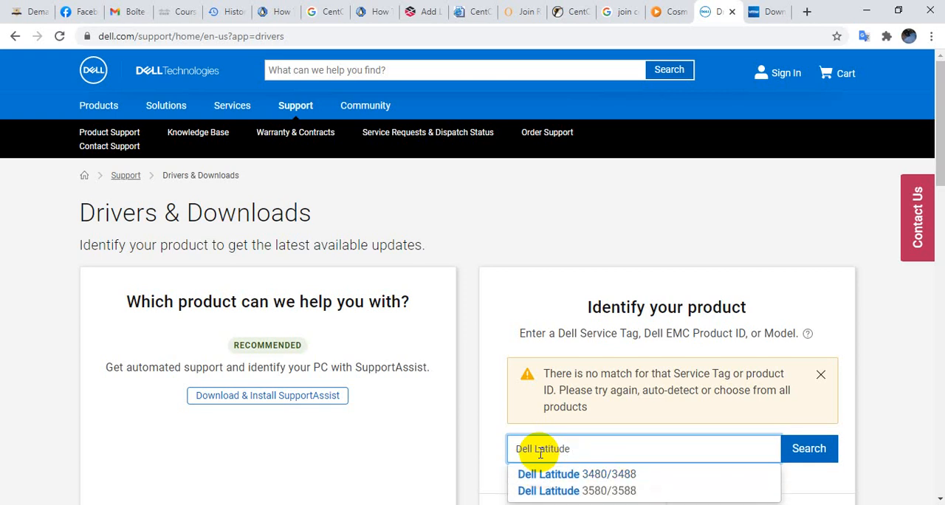
pyautogui.write('64')
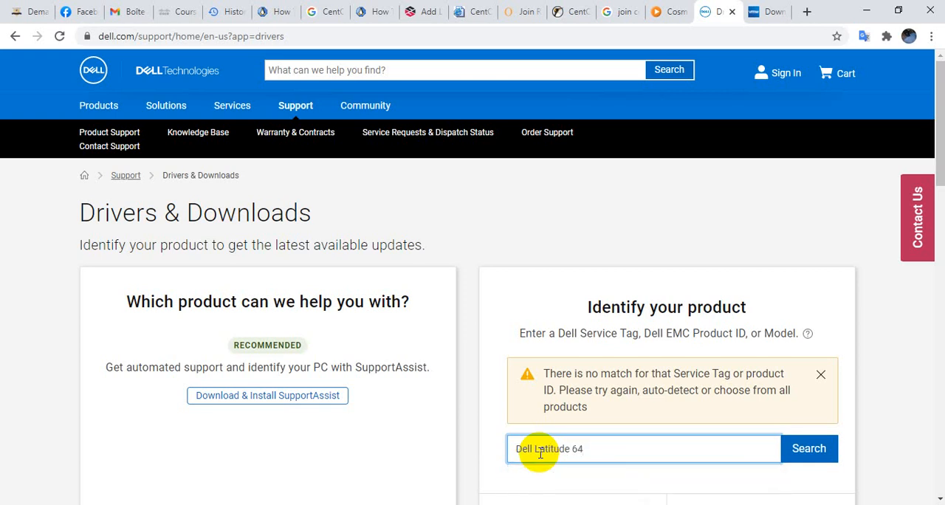
pyautogui.write('30u')
pyautogui.press('Return')
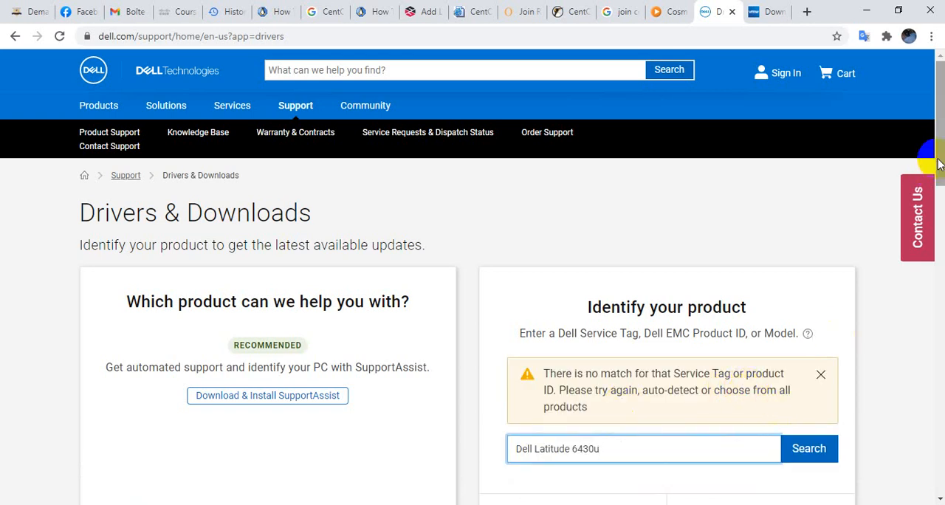
# Open the Find my Enterprise asset page and return to the Drivers & Downloads page
pyautogui.moveTo(939, 166); pyautogui.dragTo(940, 235)
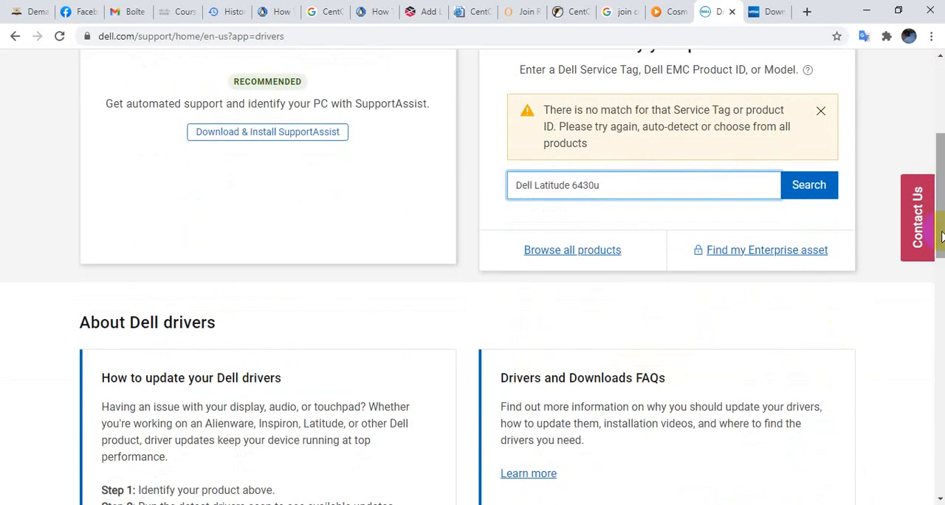
pyautogui.click(753, 251)
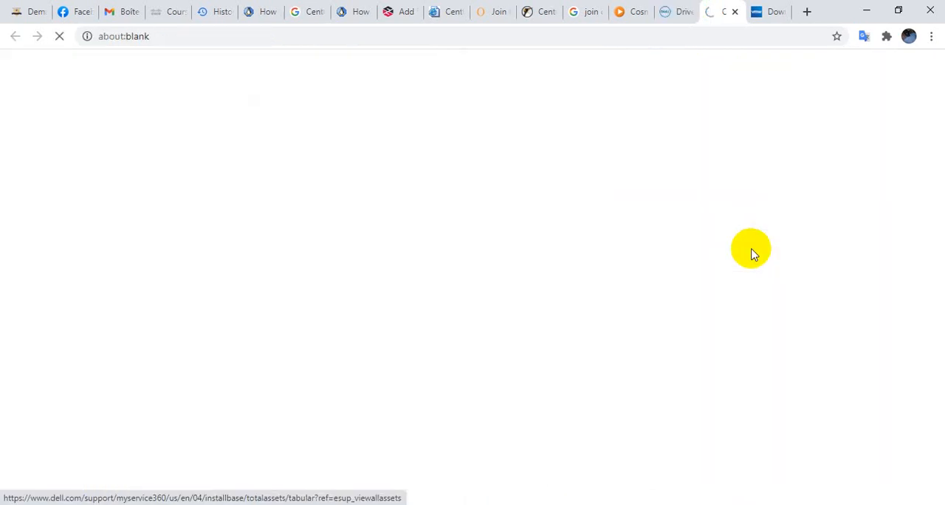
pyautogui.click(664, 9)
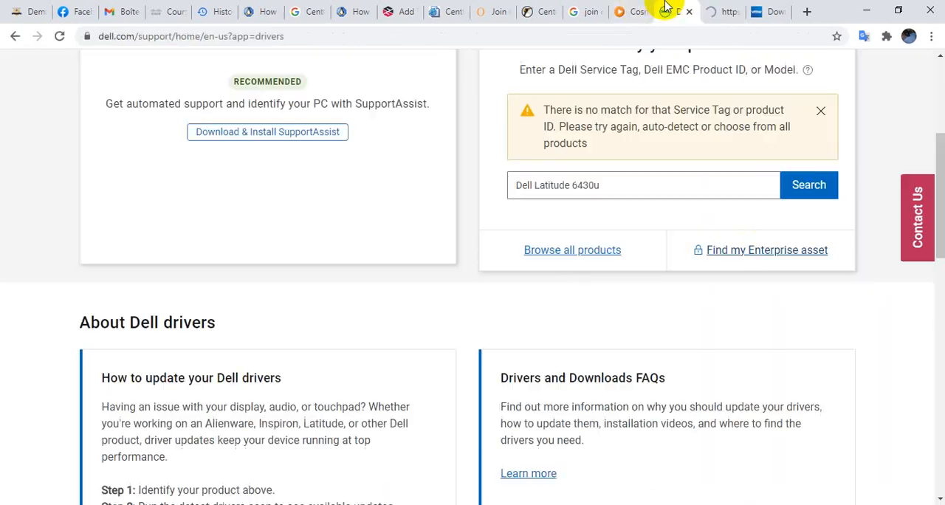
pyautogui.click(939, 104)
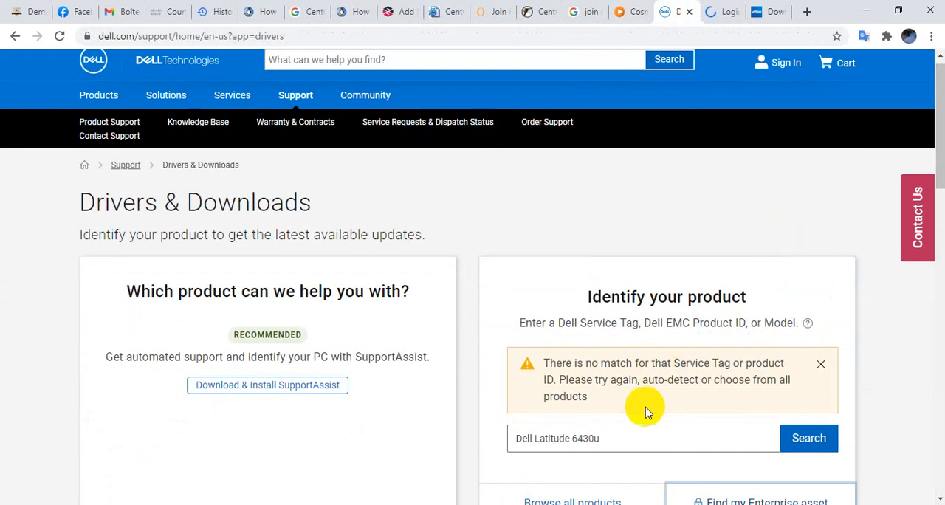
# Search for the model "Dell Latitude 6430", view the Dell sign-in page, and return to Drivers & Downloads
pyautogui.click(635, 439)
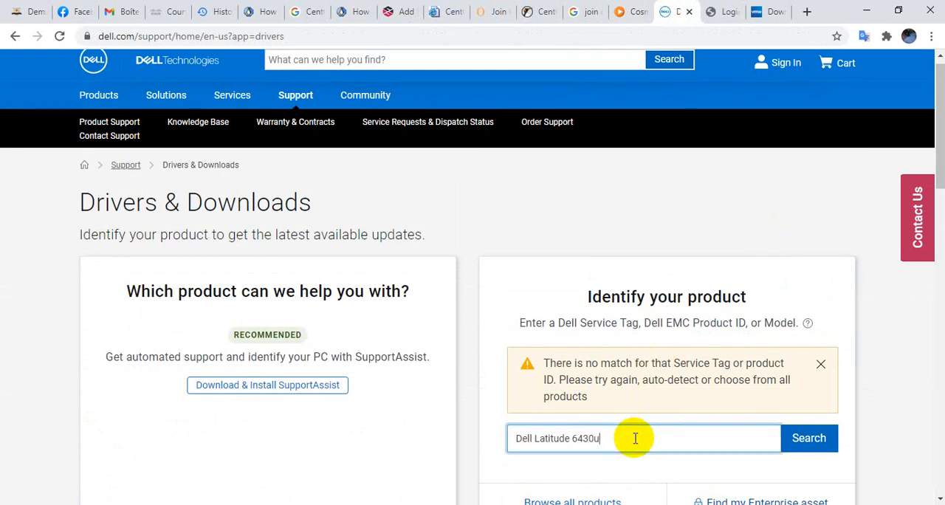
pyautogui.press('BackSpace')
pyautogui.press('Return')
pyautogui.click(709, 12)
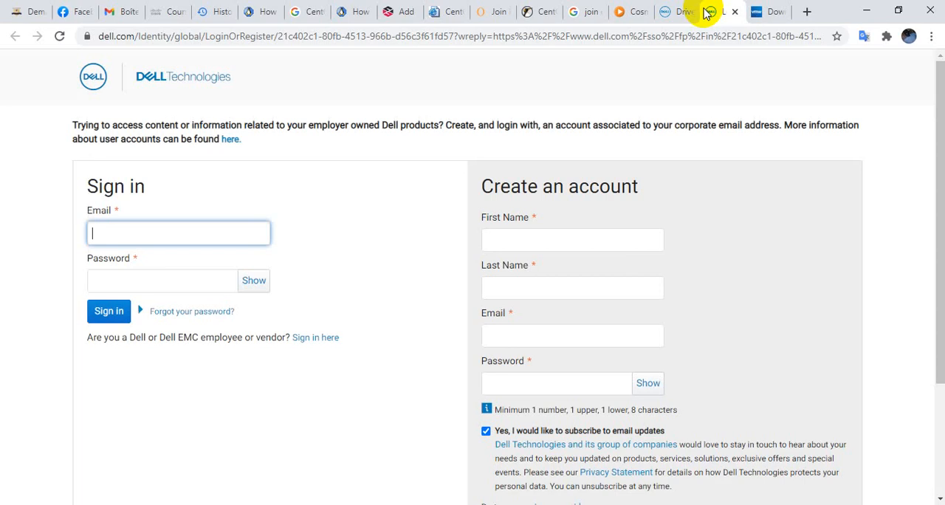
pyautogui.click(670, 8)
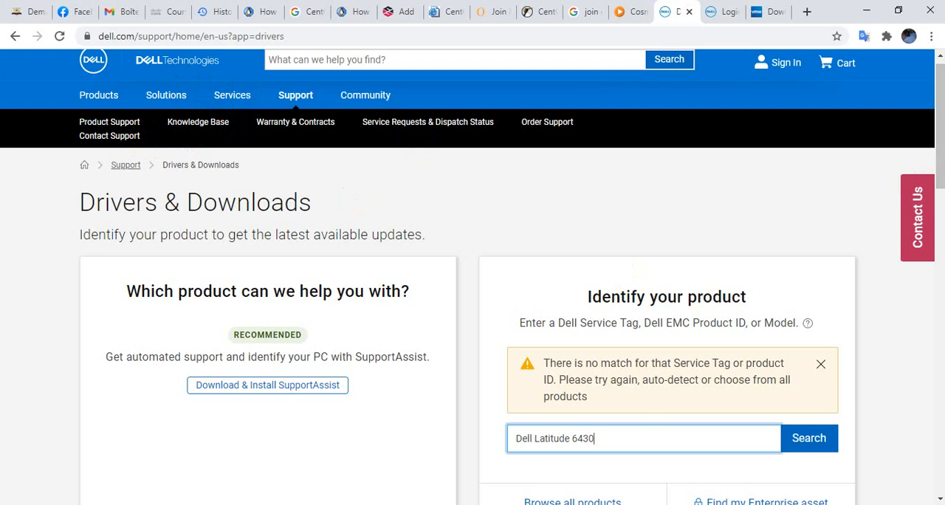
pyautogui.moveTo(937, 158); pyautogui.dragTo(896, 397)
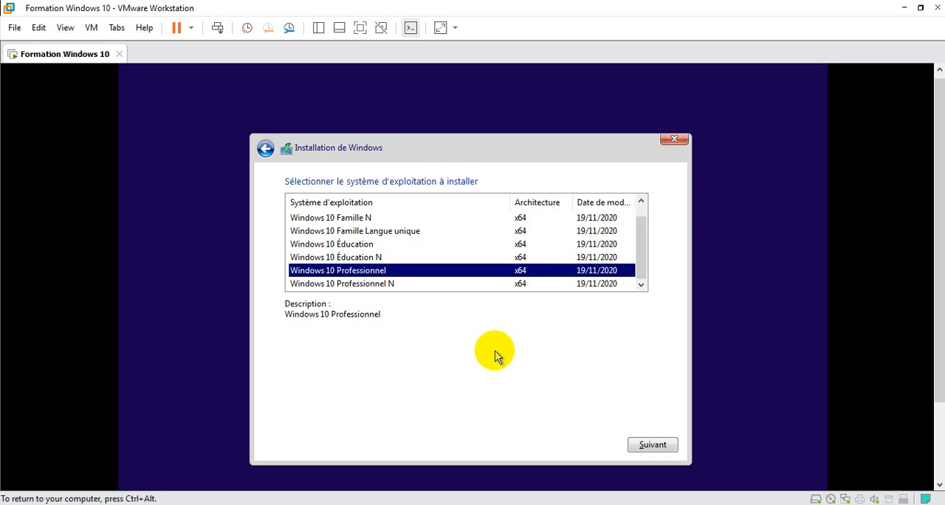
# Continue with the Windows 10 Professionnel edition and accept the licence terms
pyautogui.click(651, 445)
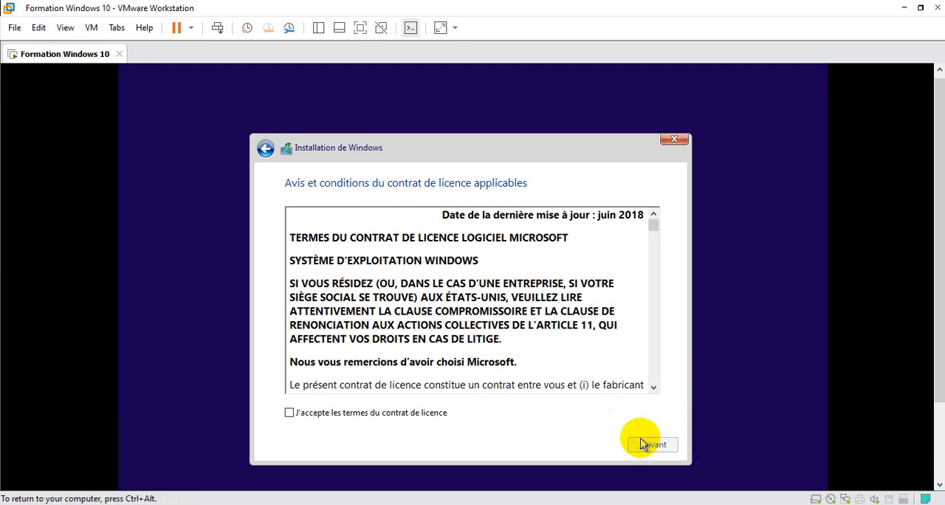
pyautogui.press('space')
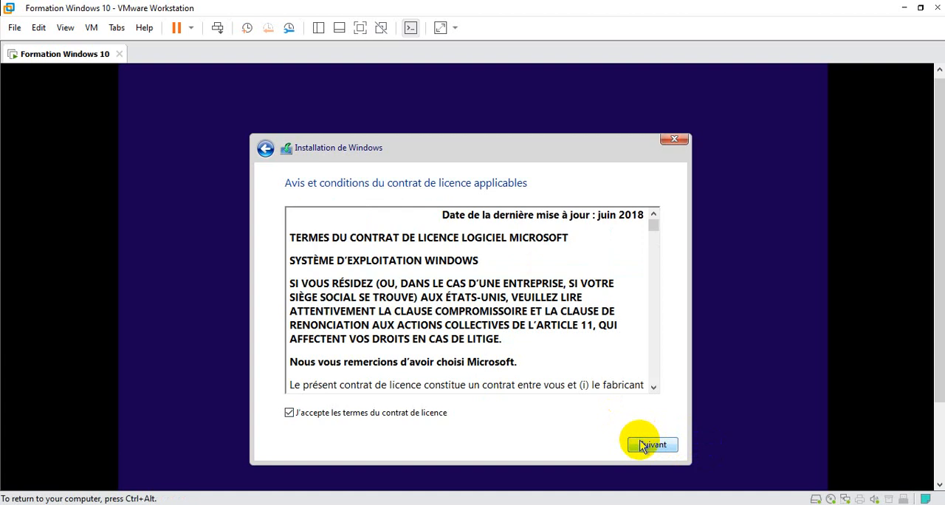
pyautogui.click(642, 445)
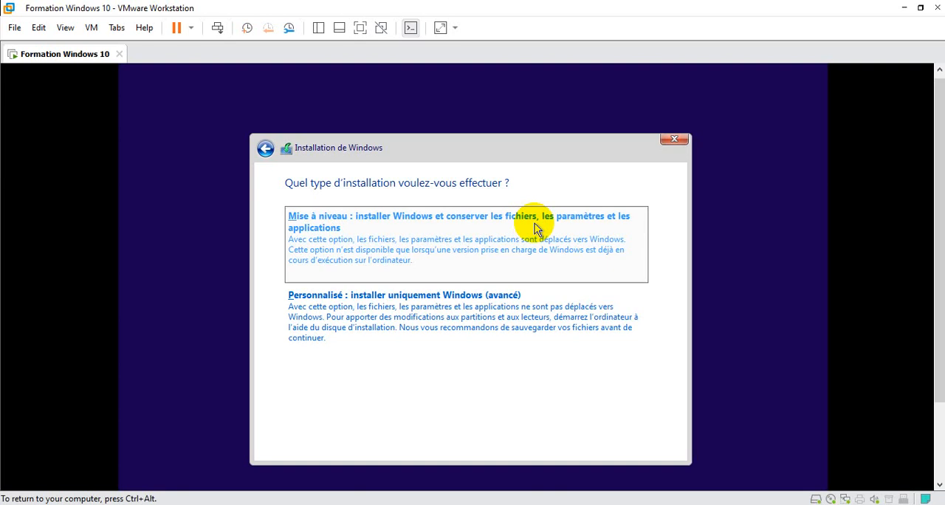
# Choose the Personnalisé installation type and start installing Windows on the unallocated space of Lecteur 0
pyautogui.click(502, 311)
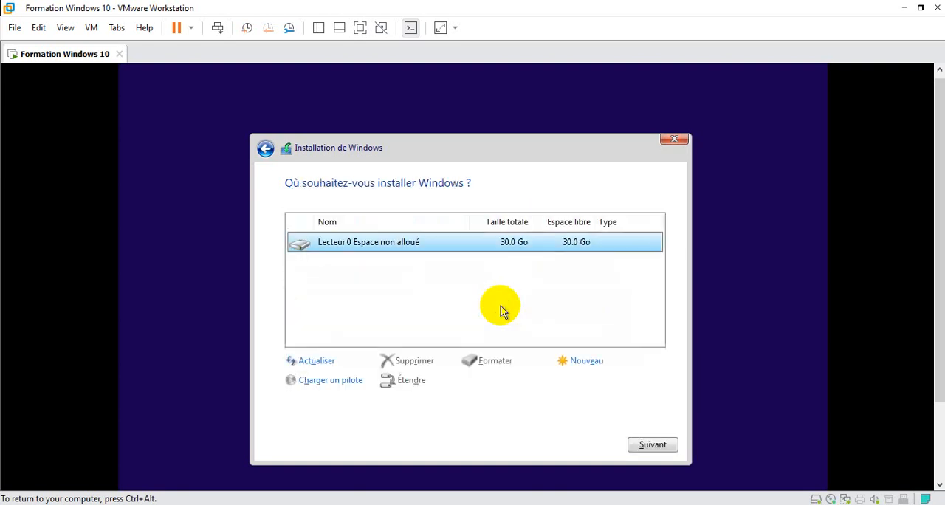
pyautogui.click(662, 446)
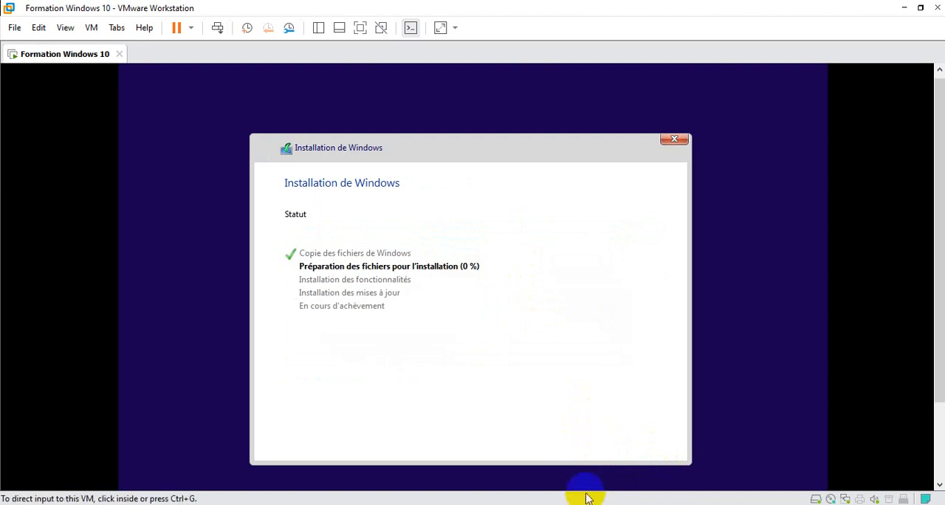
pyautogui.click(612, 480)
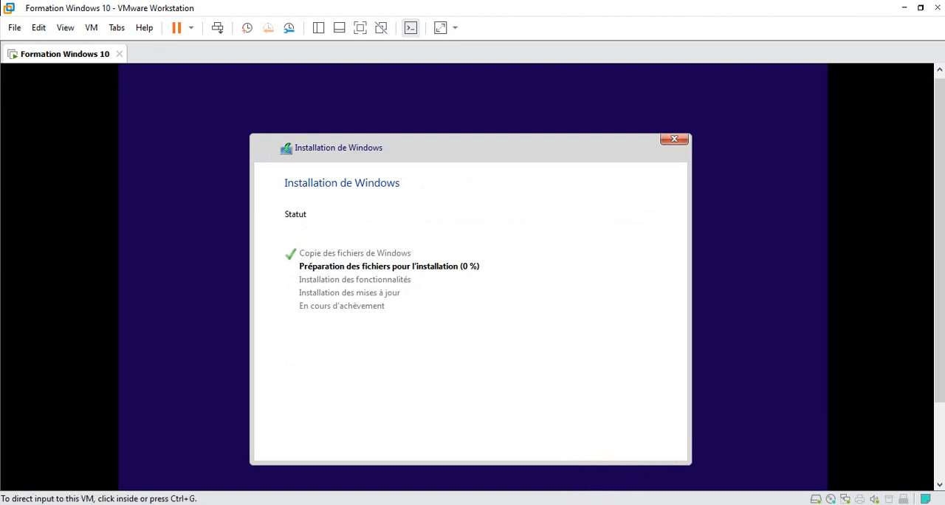
pyautogui.click(403, 361)
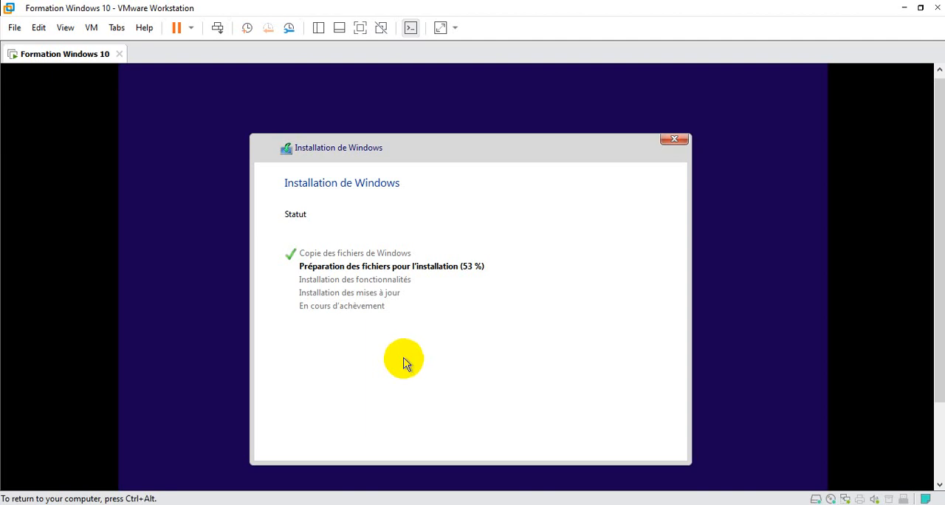
pyautogui.hotkey('ctrl', 'alt')
pyautogui.moveTo(594, 504)
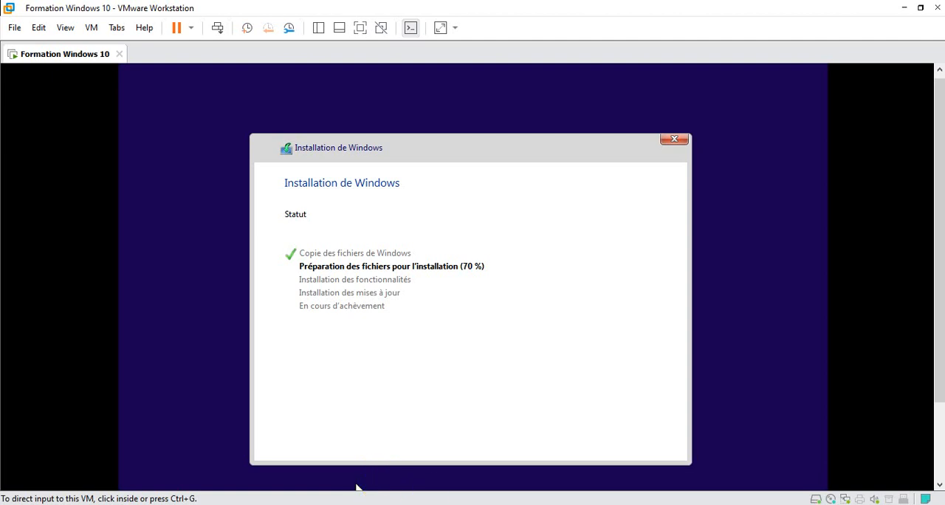
pyautogui.click(391, 422)
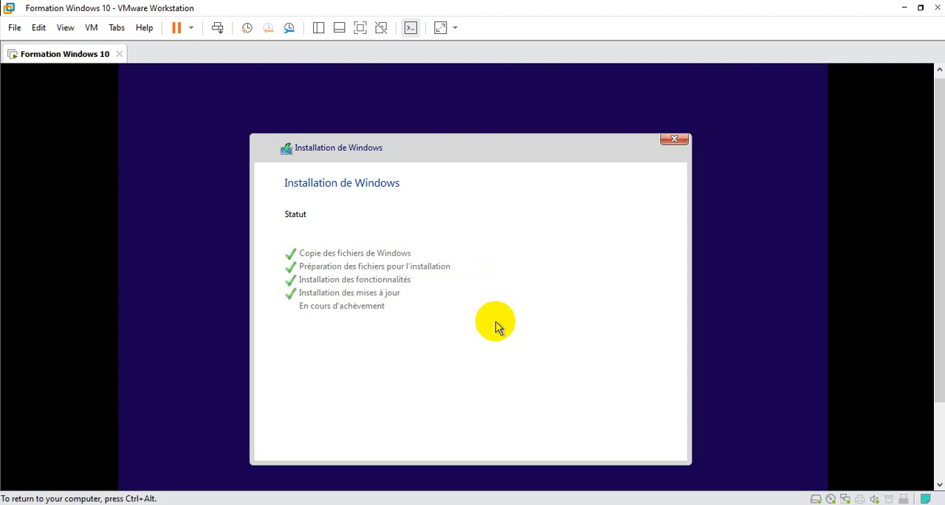
pyautogui.hotkey('ctrl', 'alt')
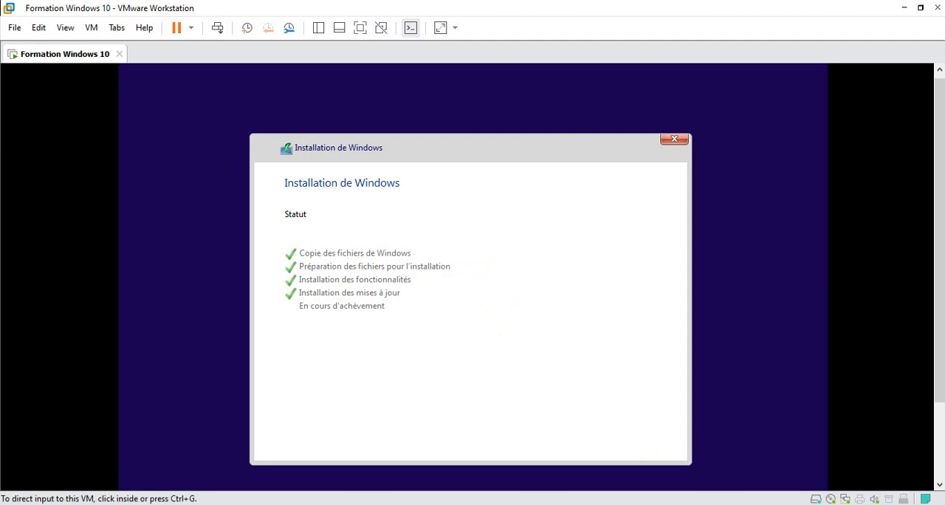
pyautogui.click(628, 421)
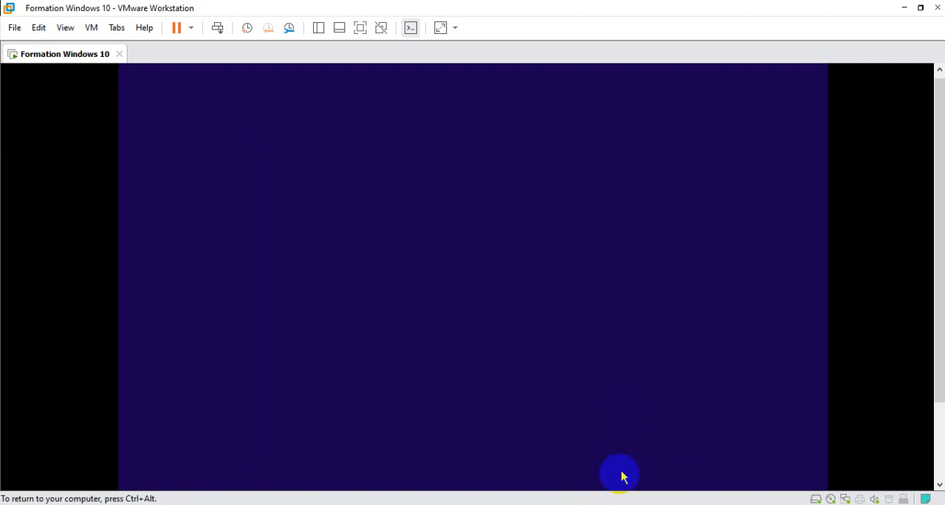
pyautogui.hotkey('ctrl', 'alt')
pyautogui.click(742, 323)
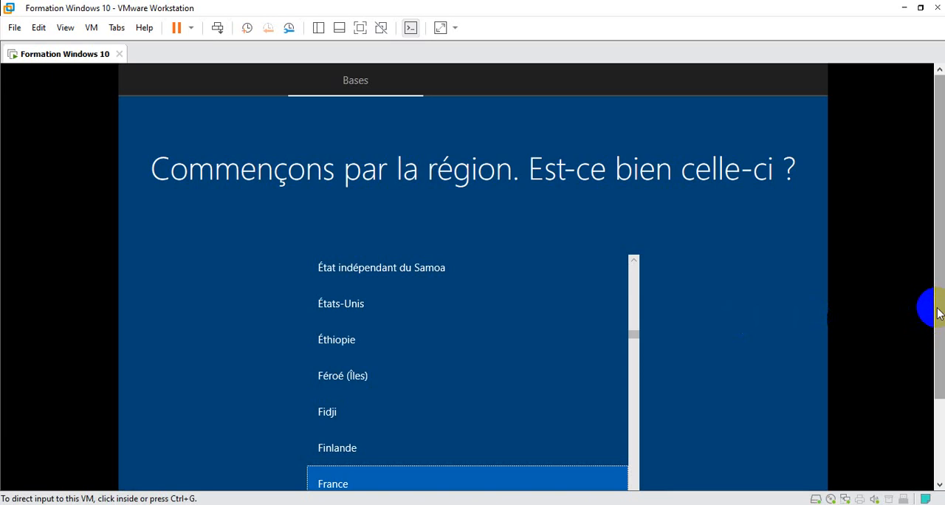
# Confirm France as the region and Français as the keyboard layout in the Windows setup
pyautogui.moveTo(938, 314); pyautogui.dragTo(938, 374)
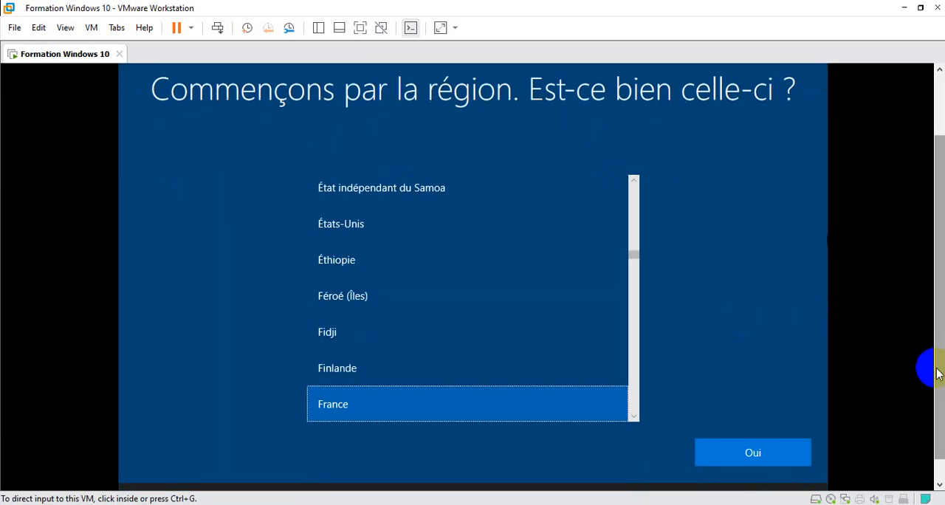
pyautogui.click(792, 458)
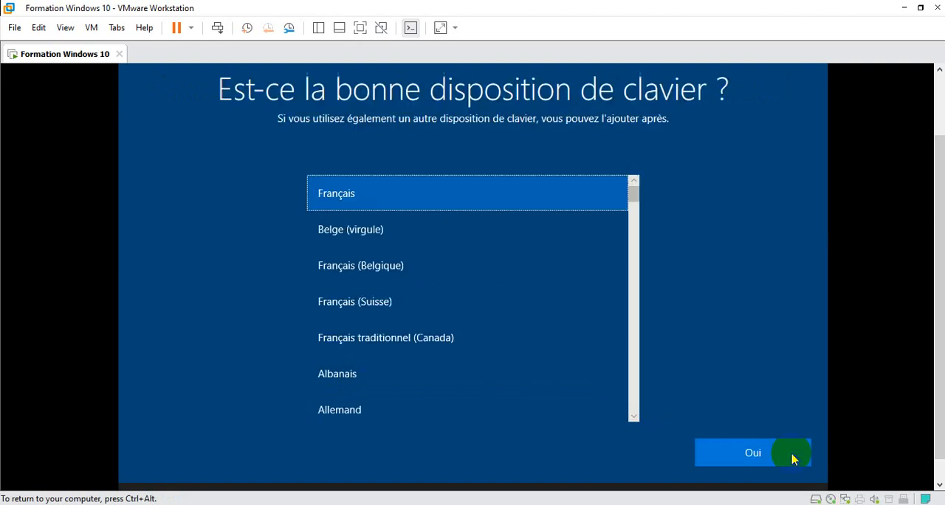
pyautogui.click(792, 458)
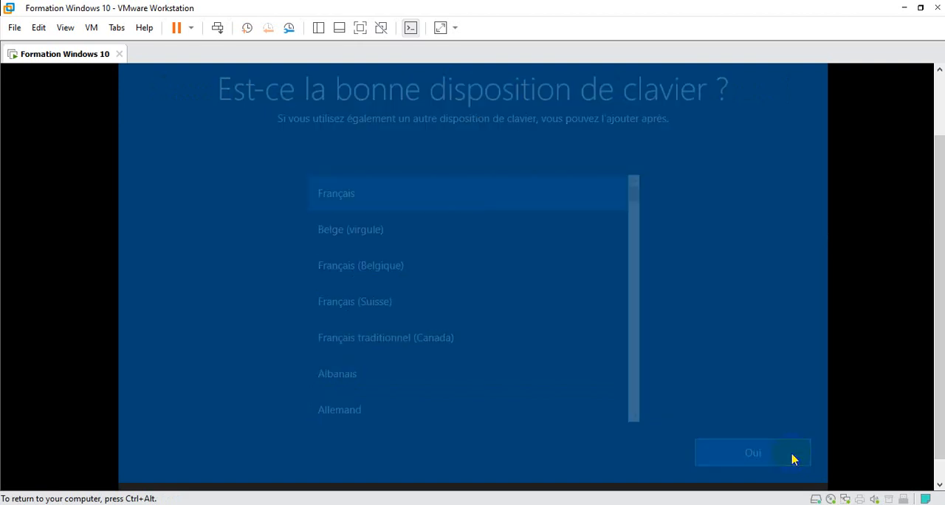
pyautogui.click(791, 458)
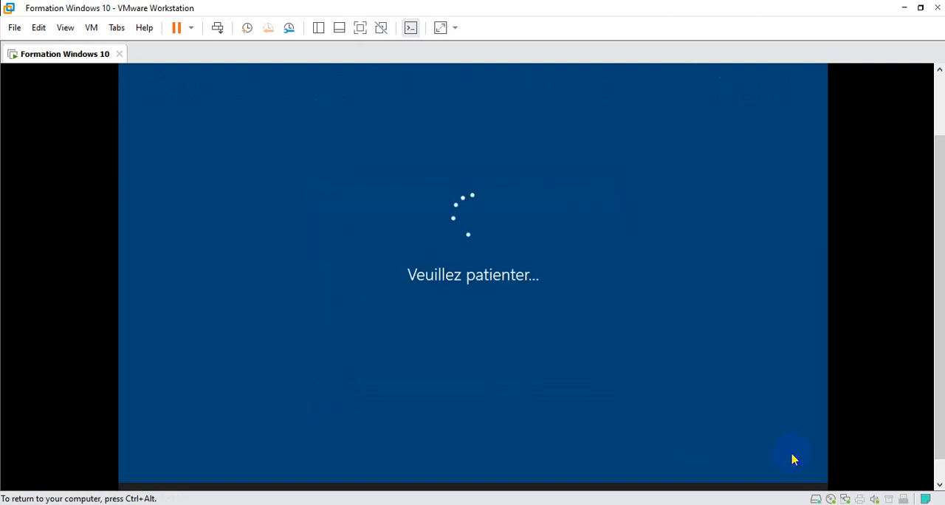
pyautogui.hotkey('ctrl', 'alt')
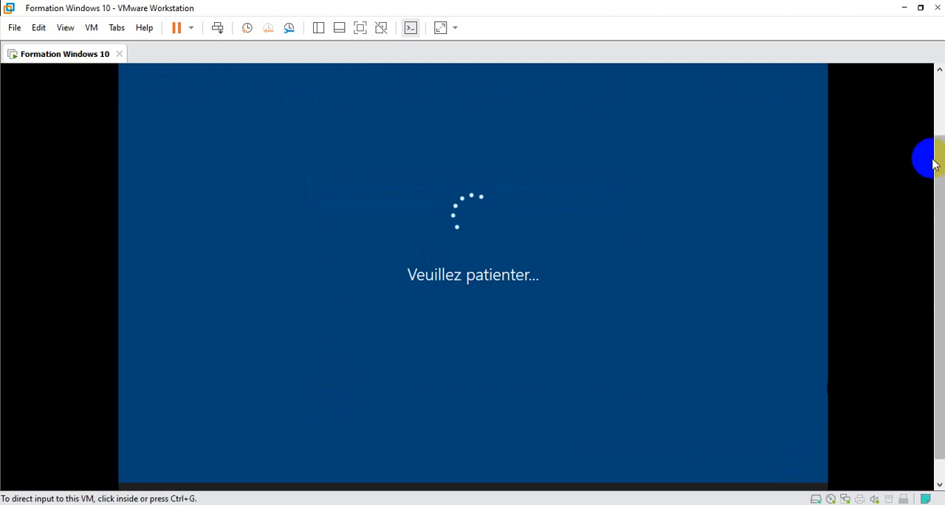
pyautogui.click(942, 129)
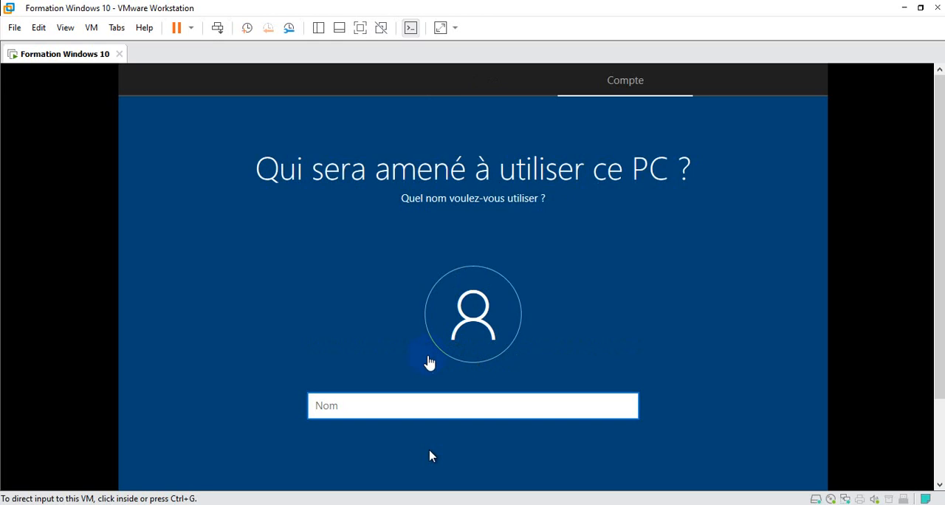
pyautogui.click(428, 360)
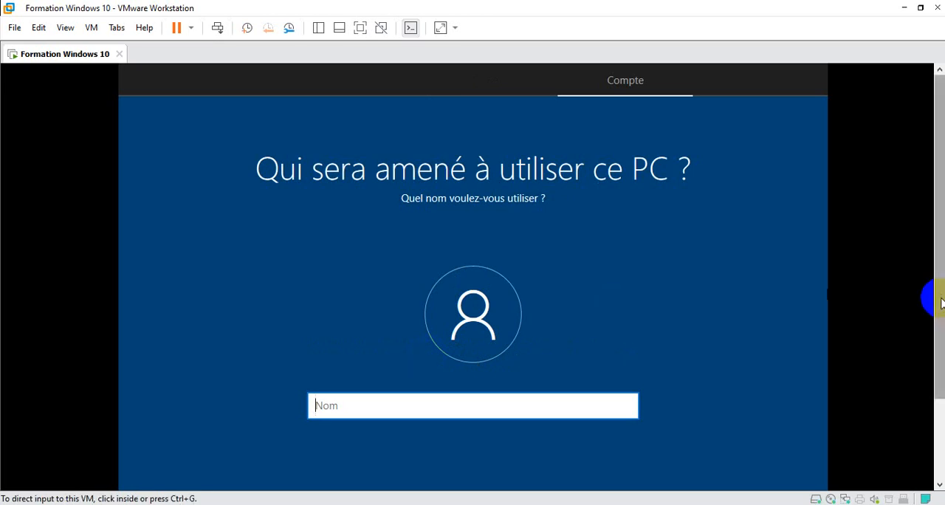
# Enter the name of the PC's user for the account and continue with the password left blank
pyautogui.moveTo(938, 301); pyautogui.dragTo(936, 380)
pyautogui.click(670, 185)
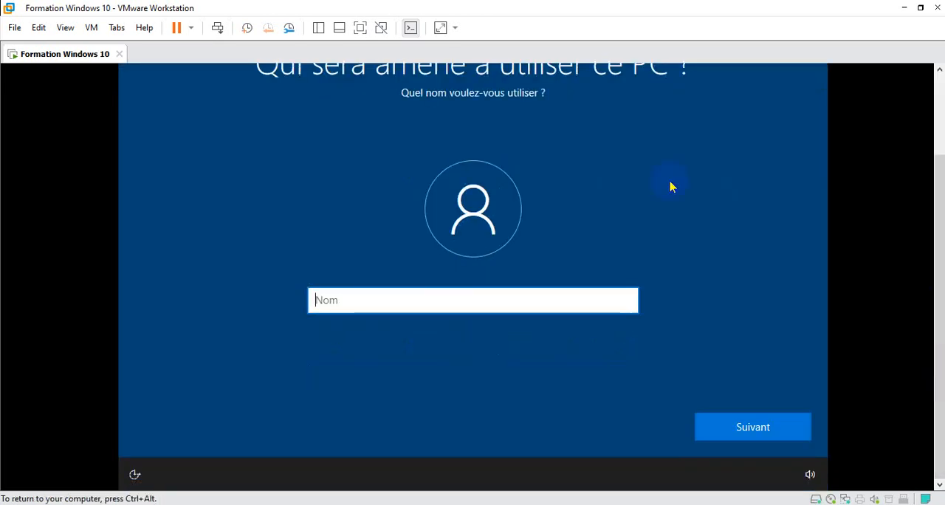
pyautogui.write('princp')
pyautogui.hotkey('ctrl', 'a')
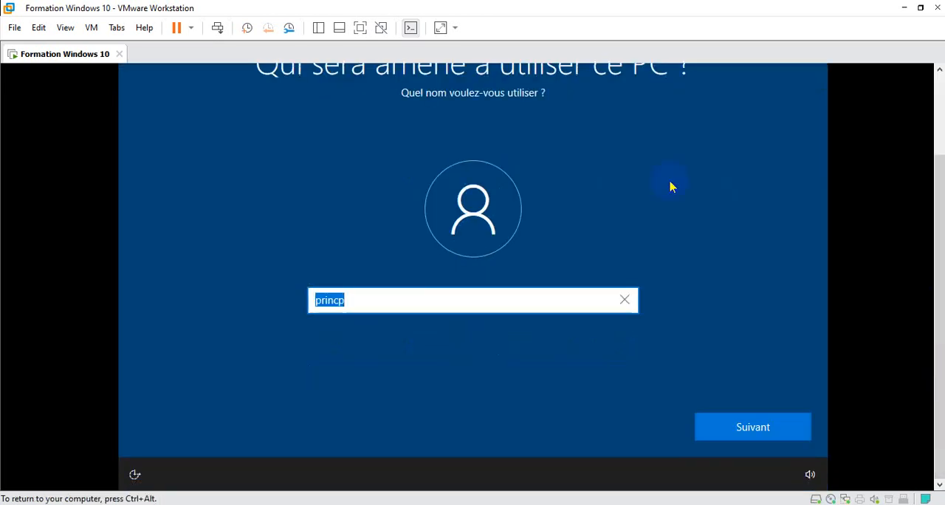
pyautogui.write('Princi')
pyautogui.press('BackSpace')
pyautogui.write('ipe')
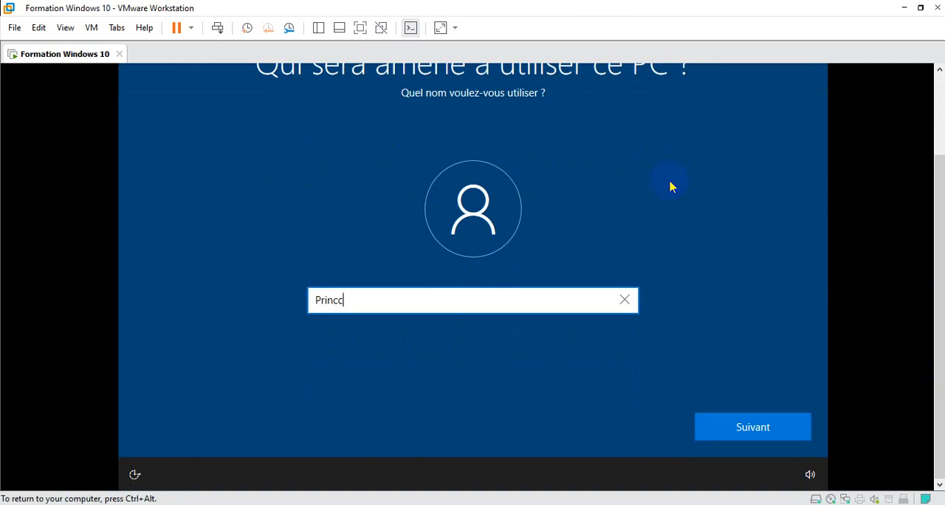
pyautogui.press('BackSpace')
pyautogui.press('BackSpace')
pyautogui.press('BackSpace')
pyautogui.write('c')
pyautogui.press('BackSpace')
pyautogui.write('ipe')
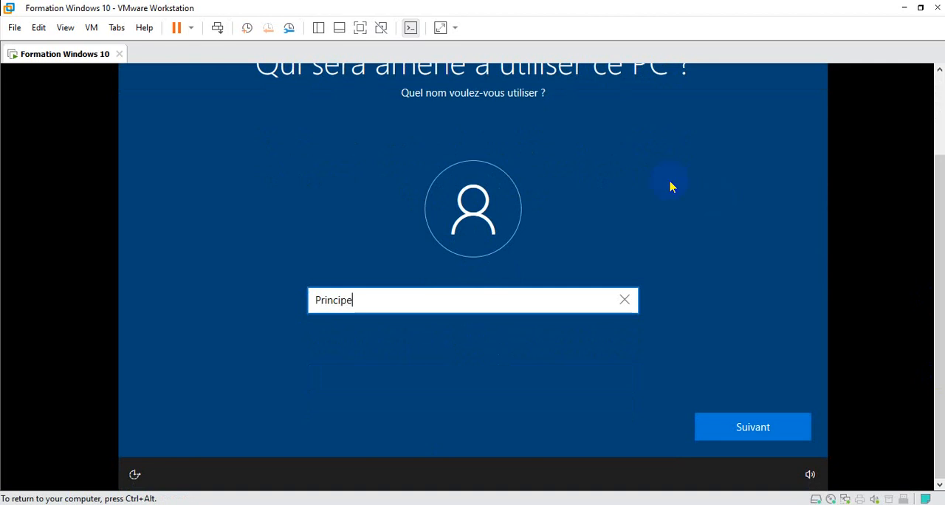
pyautogui.press('Return')
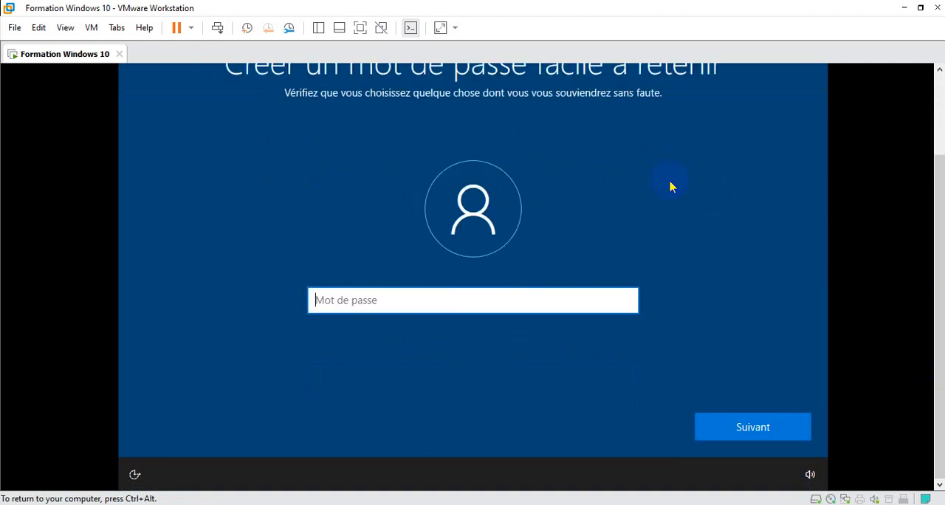
pyautogui.press('Return')
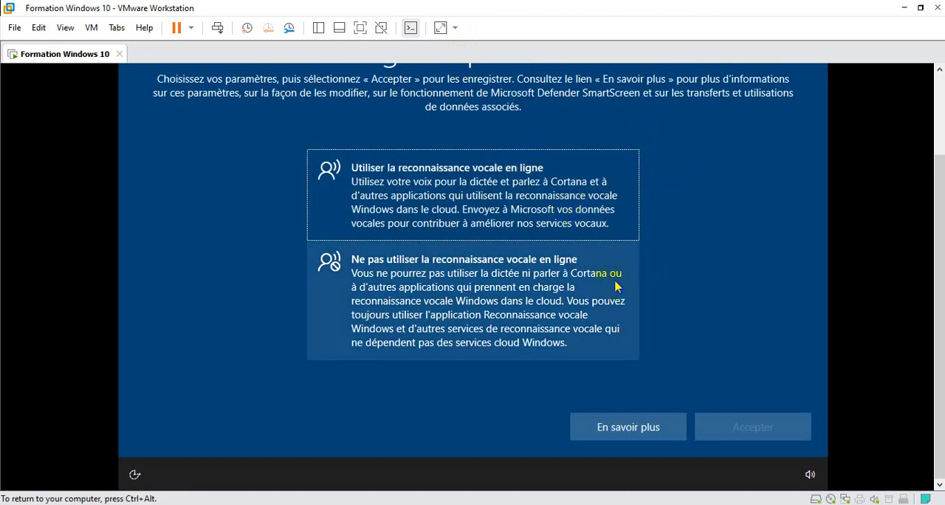
# Decline online speech recognition and answer Non to location access, accepting each setting
pyautogui.moveTo(941, 211); pyautogui.dragTo(941, 172)
pyautogui.click(627, 249)
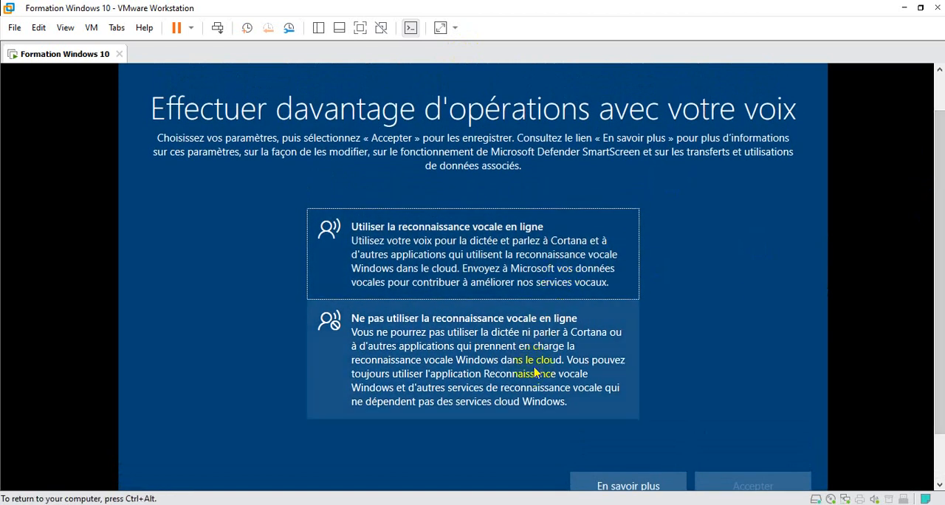
pyautogui.click(535, 374)
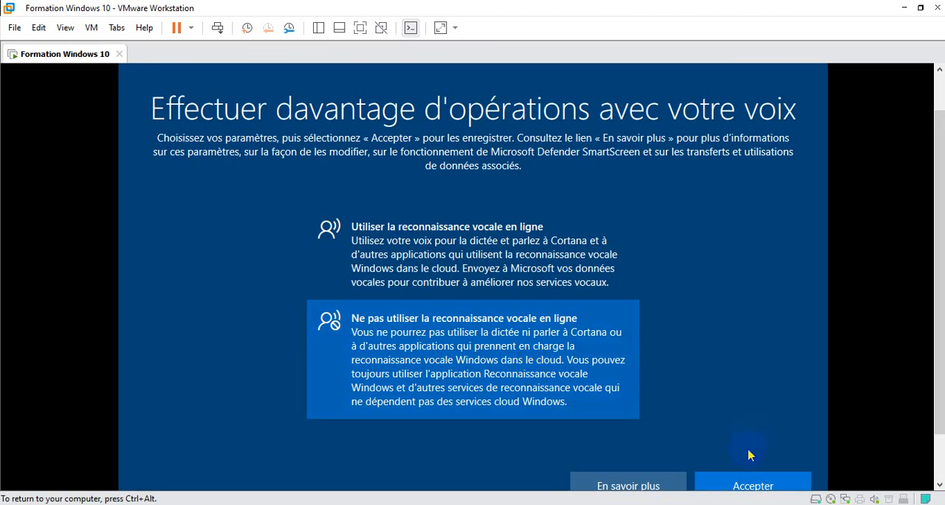
pyautogui.click(738, 485)
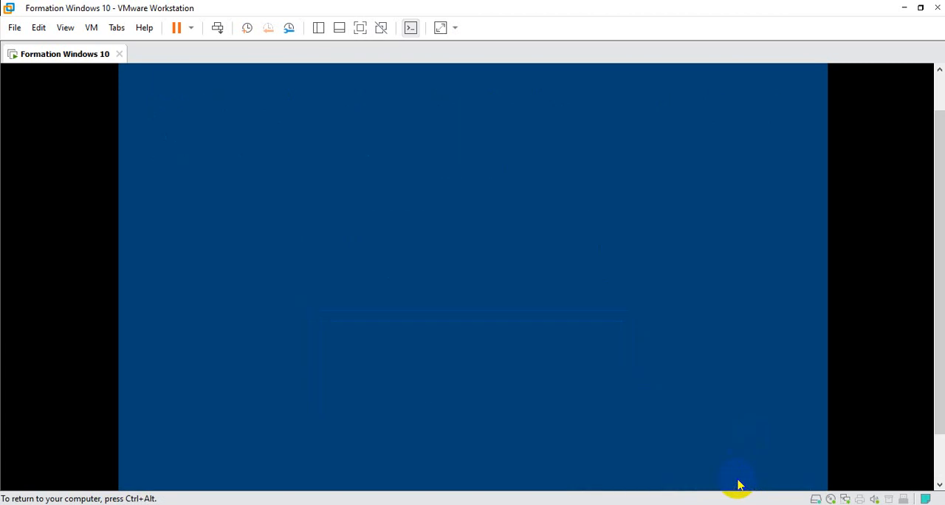
pyautogui.click(558, 393)
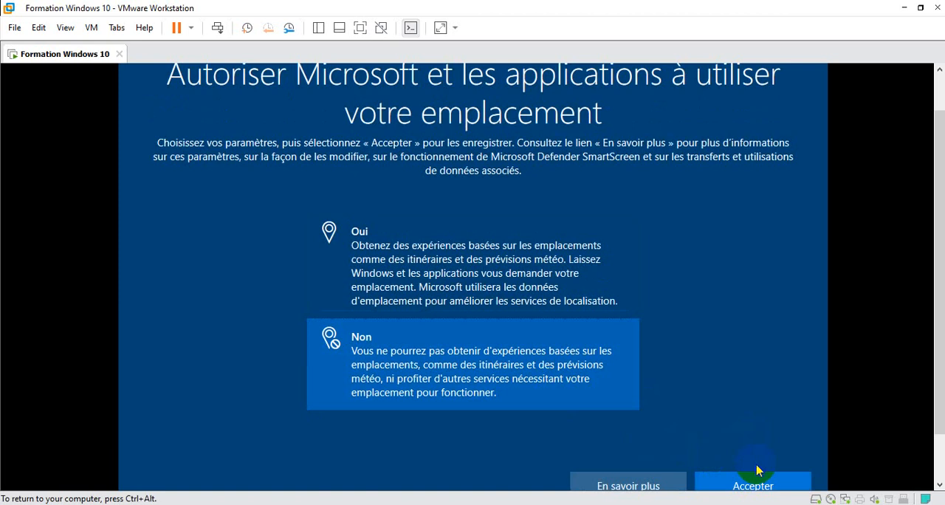
pyautogui.click(848, 472)
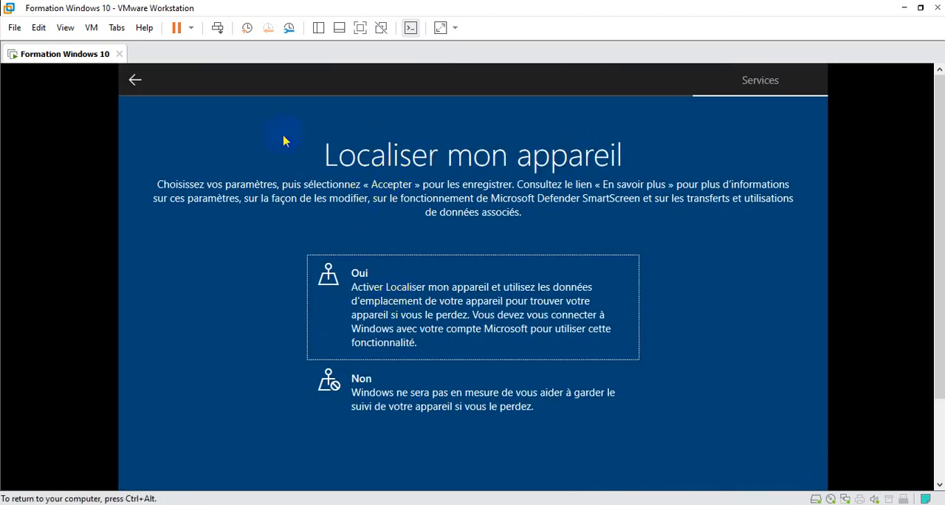
# Go back to the online speech recognition setting, decline it again and answer Non to location access once more, accepting that choice
pyautogui.click(139, 87)
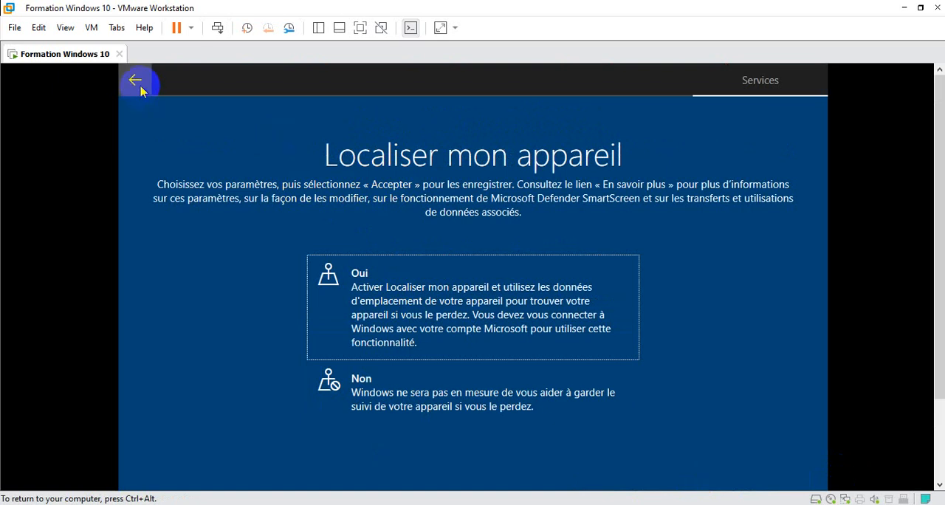
pyautogui.click(139, 85)
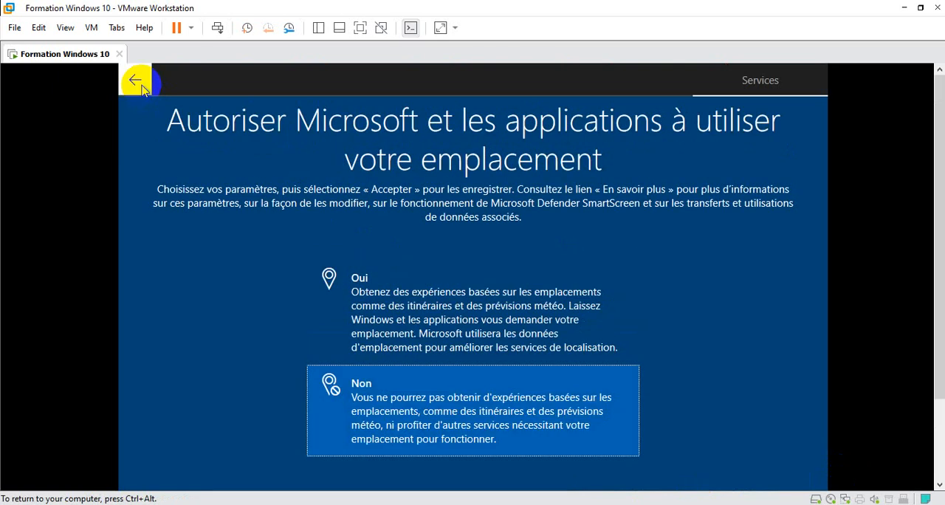
pyautogui.click(354, 381)
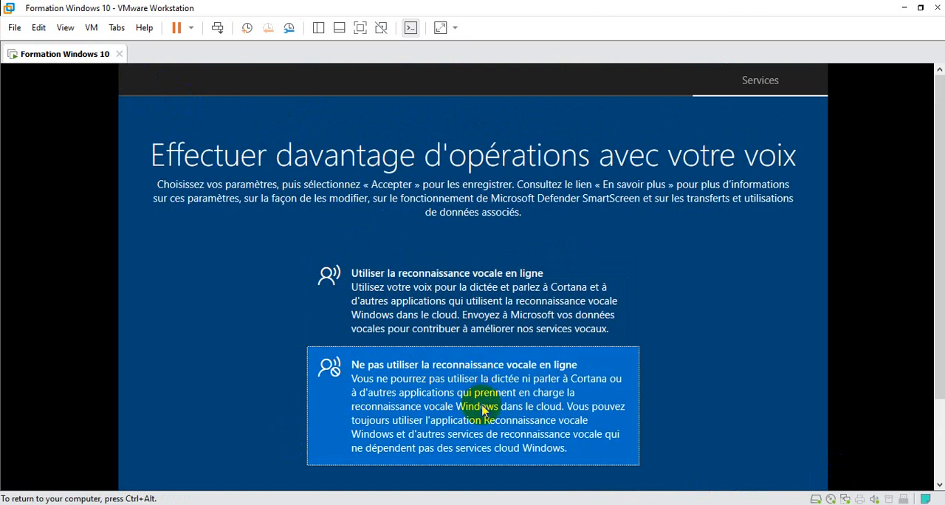
pyautogui.doubleClick(484, 411)
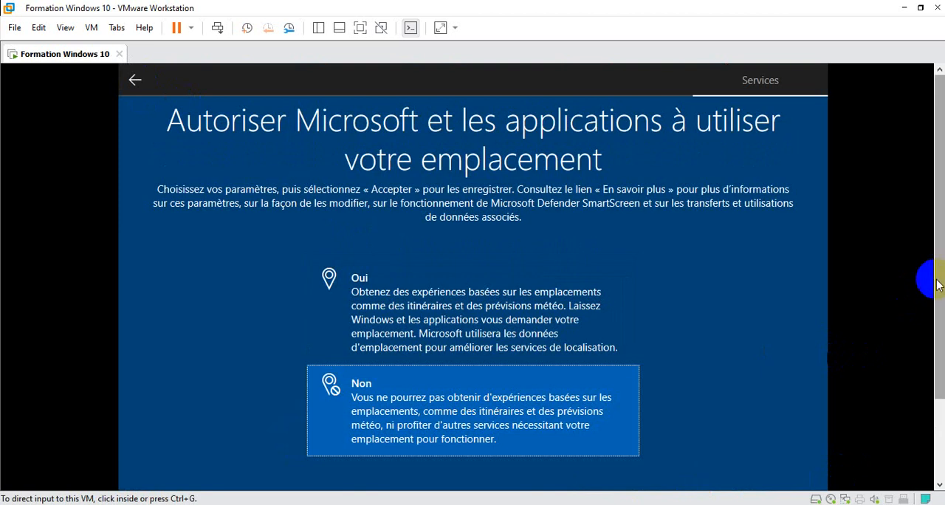
pyautogui.moveTo(937, 285); pyautogui.dragTo(883, 350)
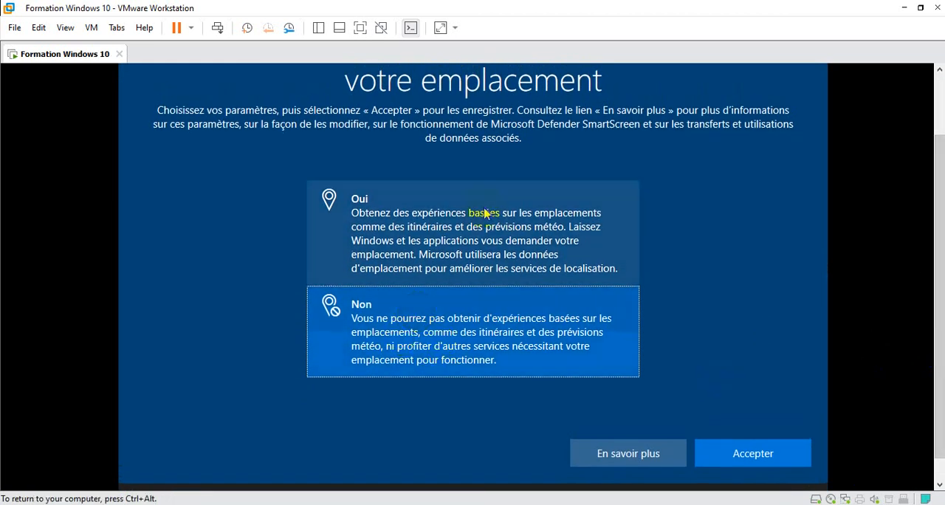
pyautogui.click(554, 332)
pyautogui.click(721, 464)
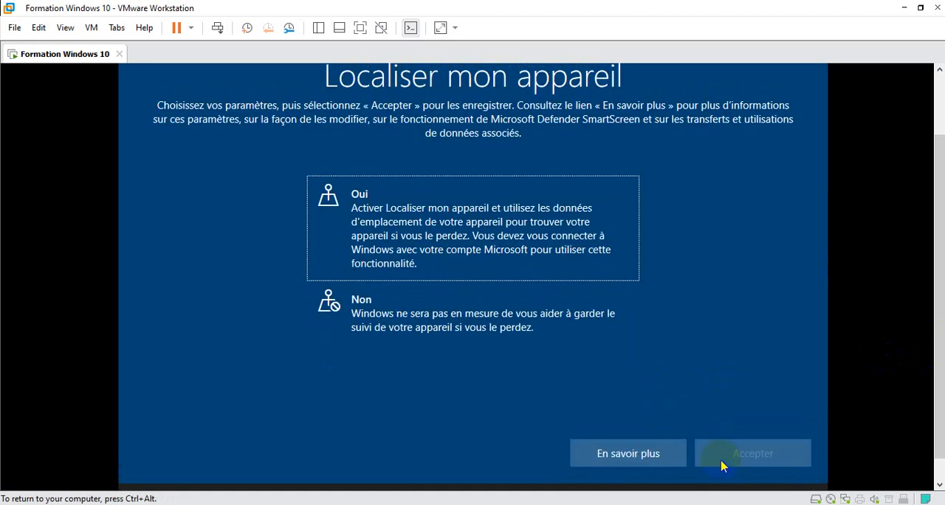
# Answer Non to Localiser mon appareil and choose to send only the mandatory diagnostic data, accepting each setting
pyautogui.click(523, 319)
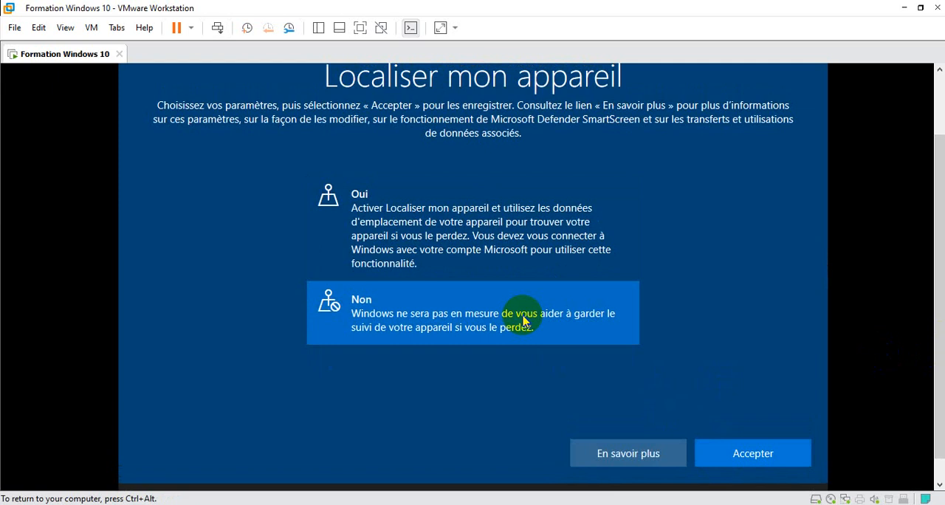
pyautogui.click(751, 458)
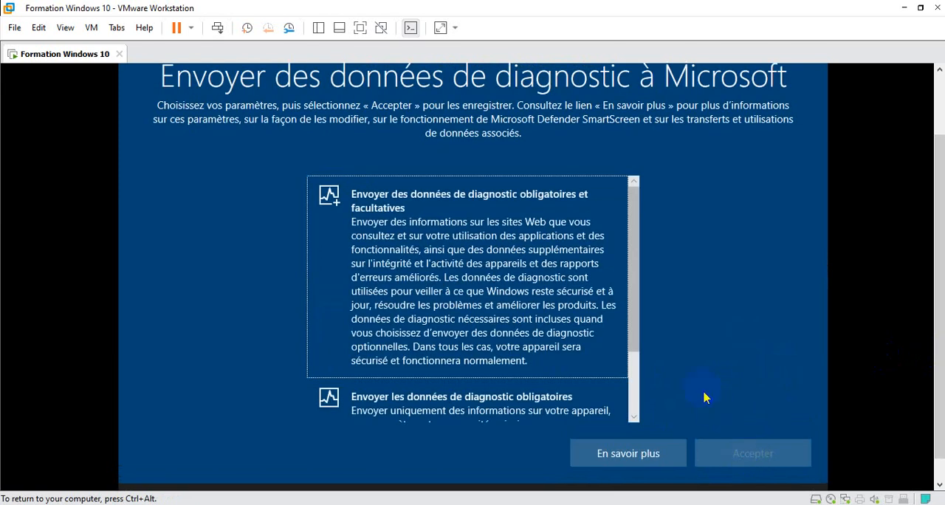
pyautogui.moveTo(637, 322); pyautogui.dragTo(635, 407)
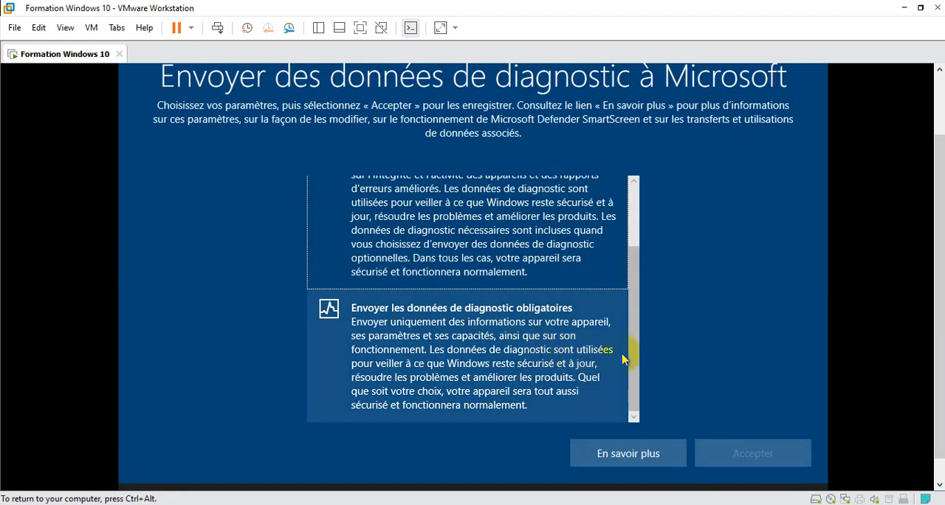
pyautogui.moveTo(639, 363); pyautogui.dragTo(643, 296)
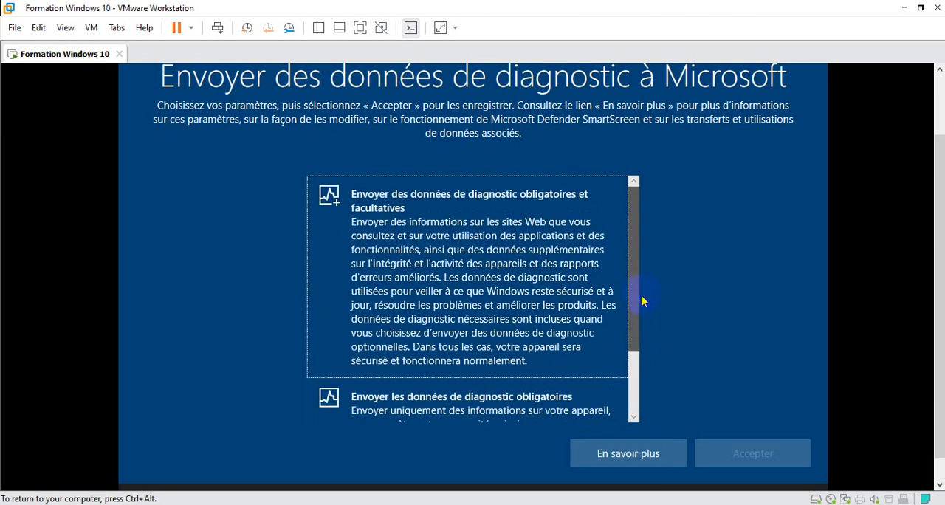
pyautogui.scroll(-2, 618, 383)
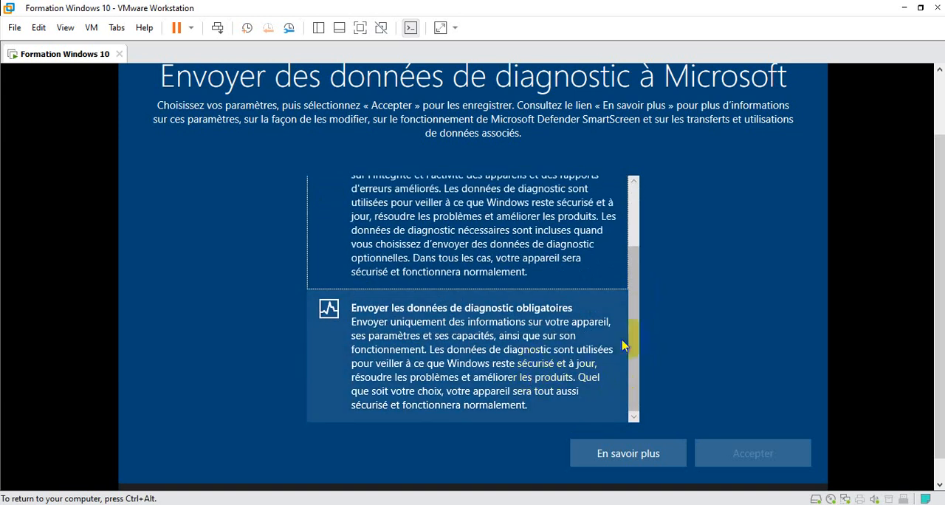
pyautogui.moveTo(633, 349); pyautogui.dragTo(639, 311)
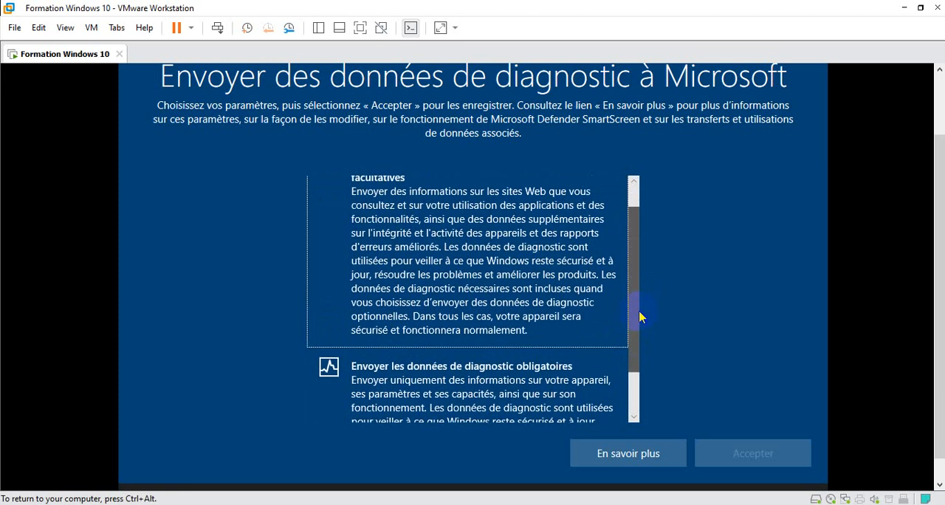
pyautogui.scroll(-2, 639, 316)
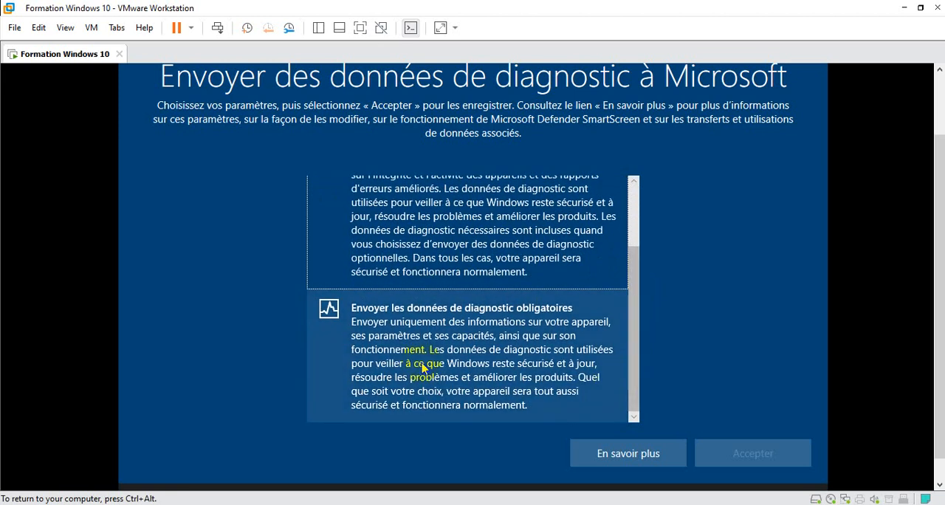
pyautogui.click(422, 365)
pyautogui.click(715, 459)
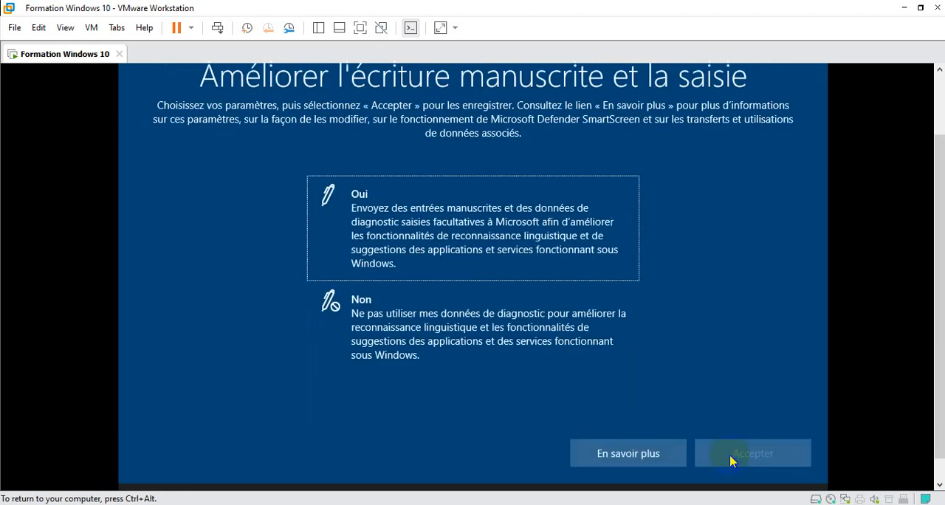
# Answer Non to improving handwriting and typing, to personalised experiences based on diagnostic data and to the advertising identifier, accepting each setting
pyautogui.click(508, 333)
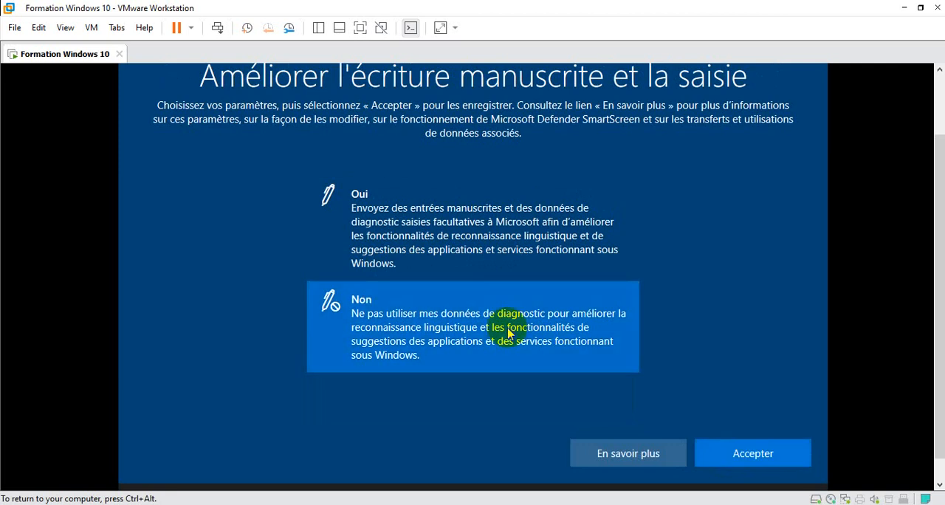
pyautogui.click(489, 334)
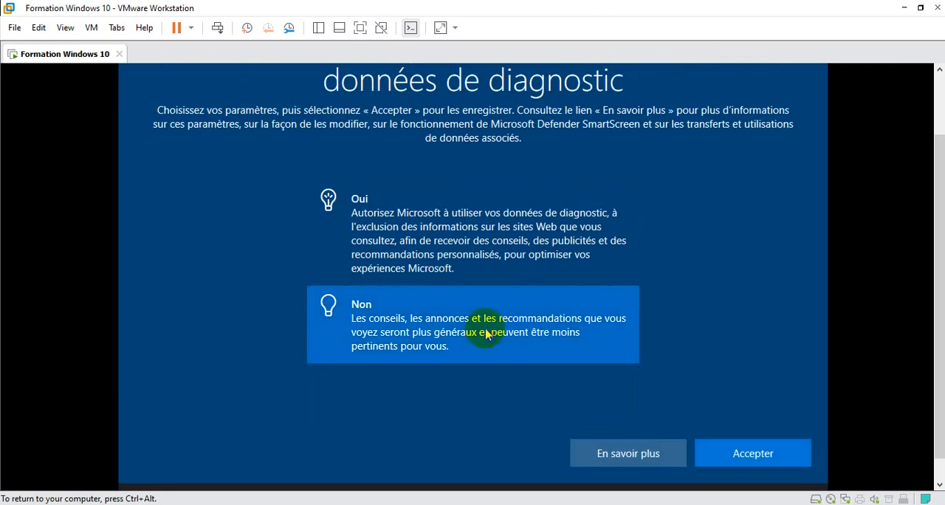
pyautogui.press('Return')
pyautogui.press('Down')
pyautogui.press('space')
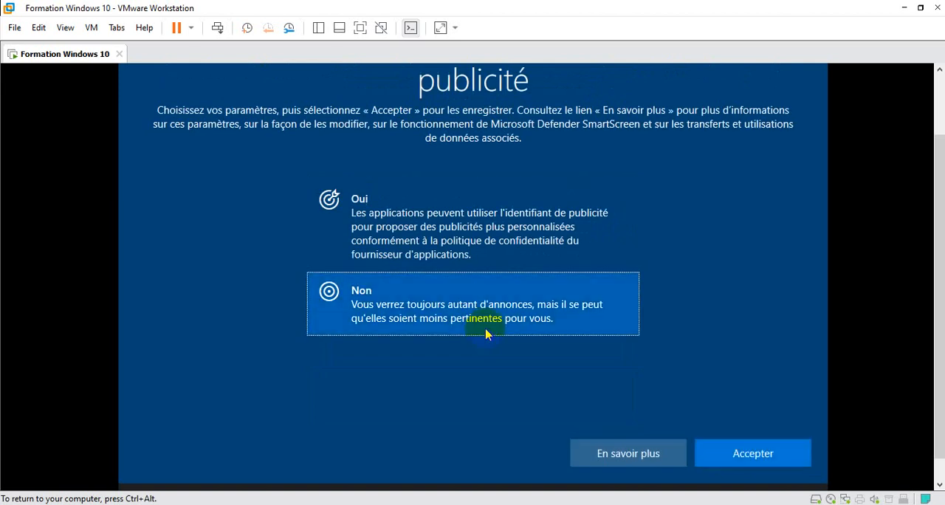
pyautogui.press('Return')
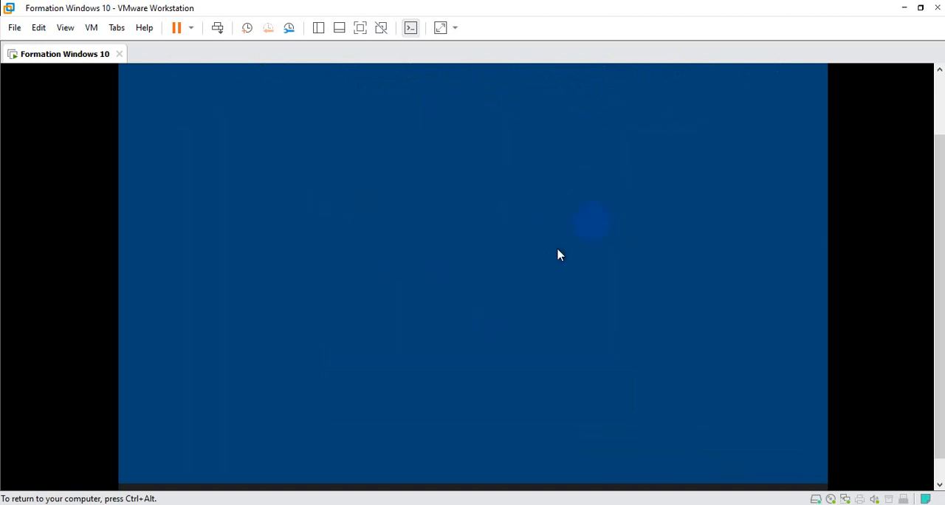
# Postpone Cortana with Pas maintenant and let Windows finish its setup
pyautogui.hotkey('ctrl', 'alt')
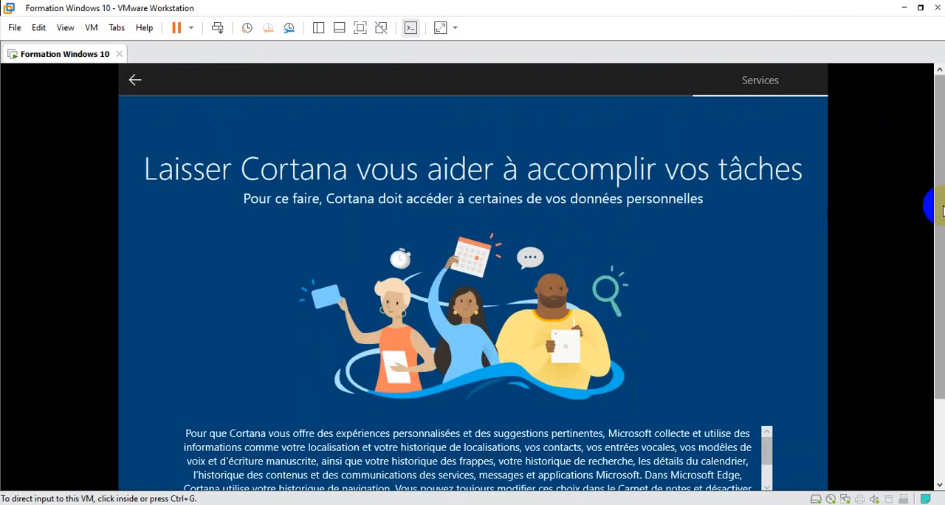
pyautogui.moveTo(942, 211); pyautogui.dragTo(942, 290)
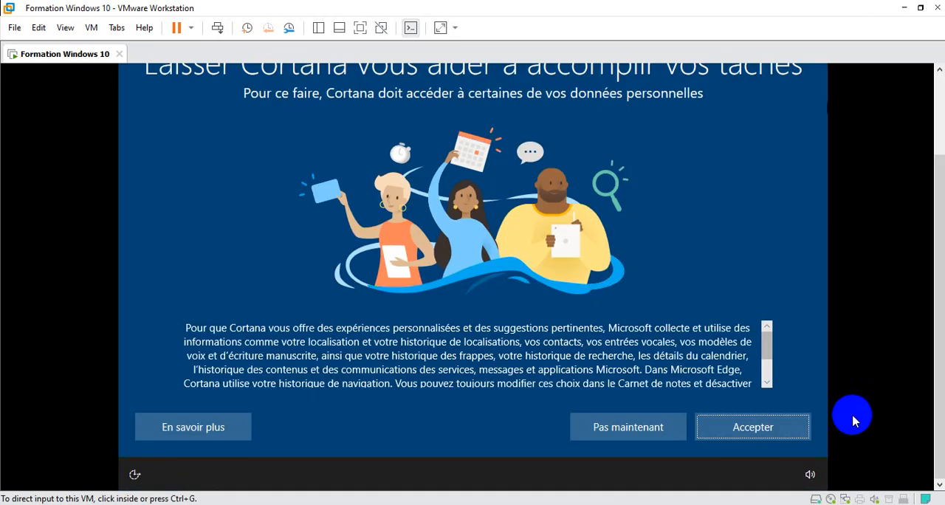
pyautogui.click(669, 436)
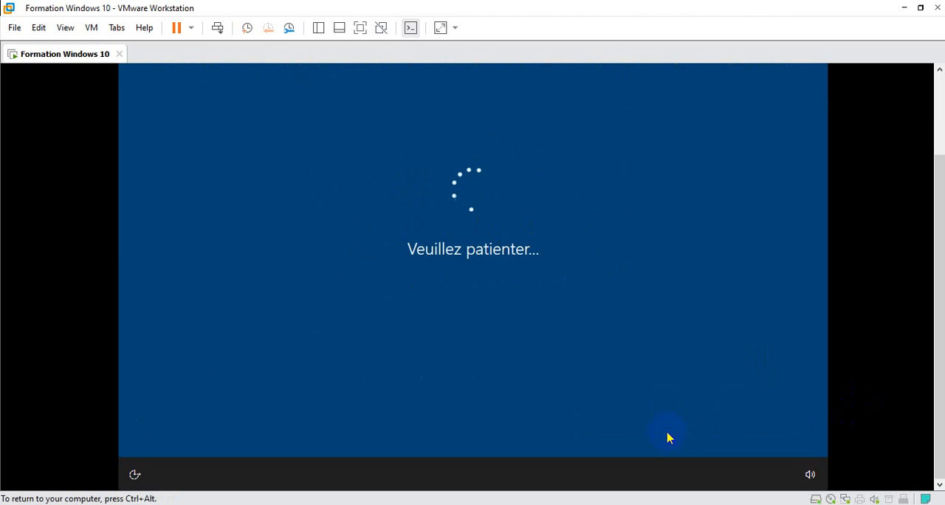
pyautogui.hotkey('ctrl', 'alt')
pyautogui.moveTo(941, 169); pyautogui.dragTo(930, 137)
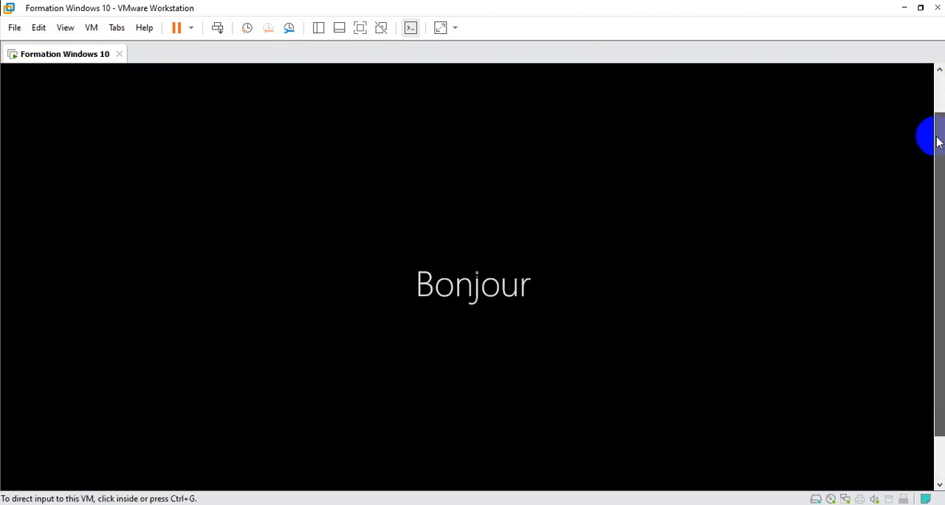
pyautogui.click(791, 259)
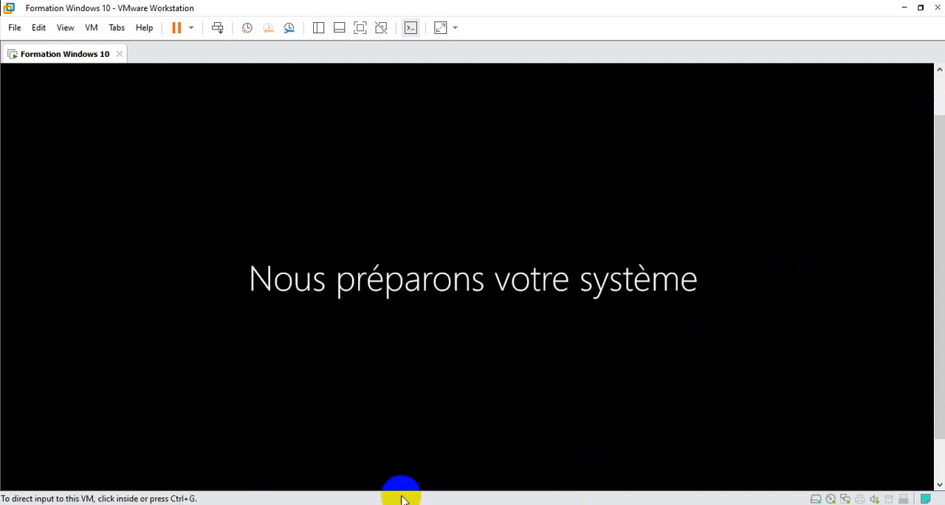
pyautogui.click(439, 245)
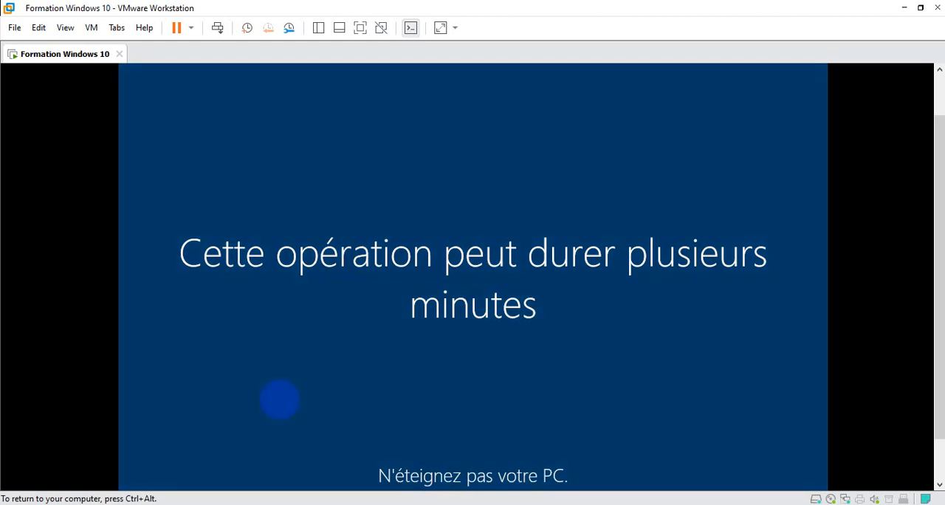
pyautogui.hotkey('ctrl', 'alt')
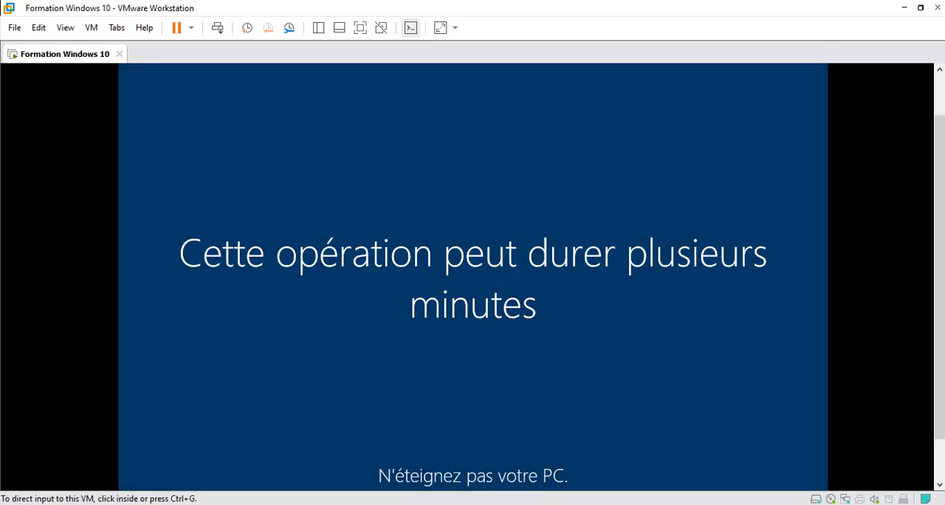
pyautogui.moveTo(594, 504)
pyautogui.click(571, 212)
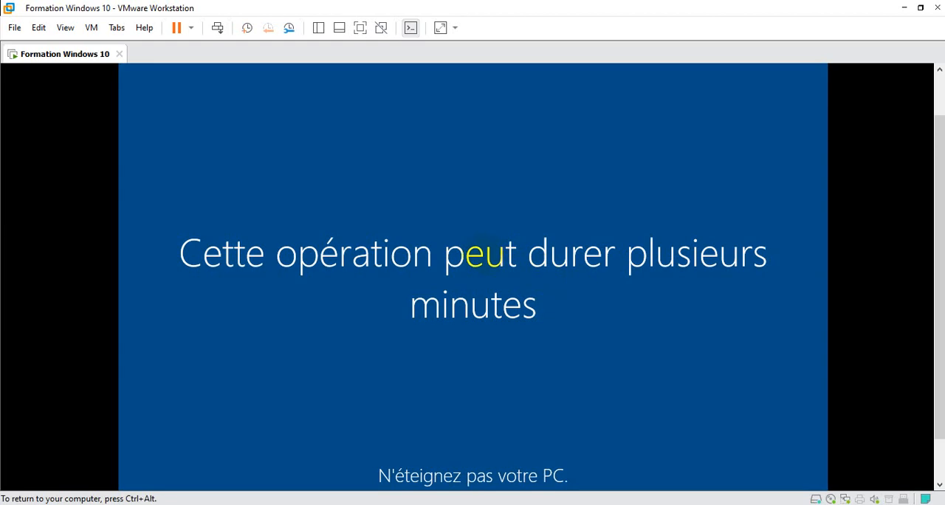
pyautogui.hotkey('ctrl', 'alt')
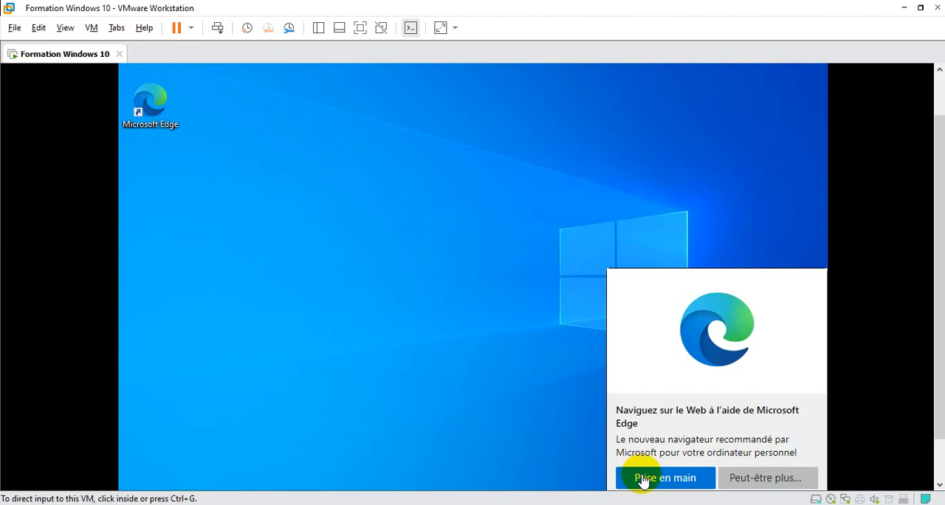
# Accept the Microsoft Edge welcome prompt on the desktop, complete the browser's initial configuration and close it
pyautogui.click(659, 479)
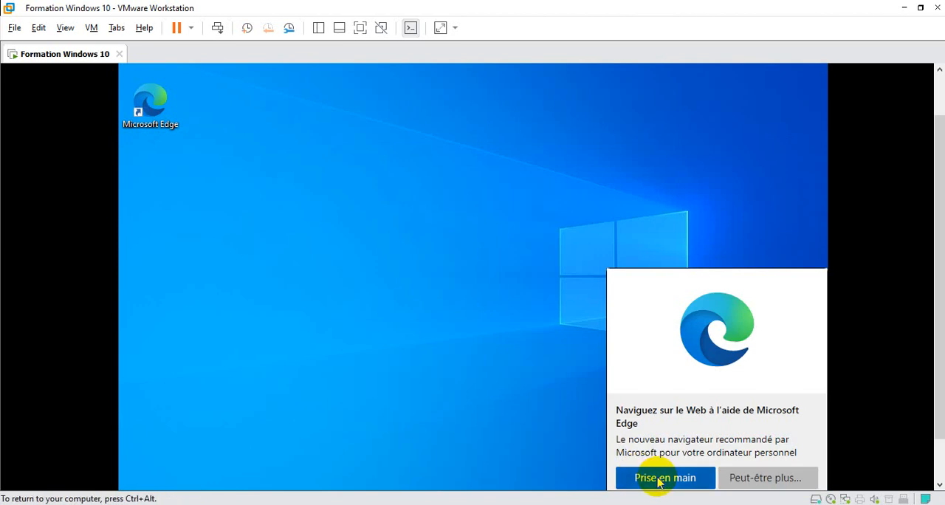
pyautogui.click(659, 479)
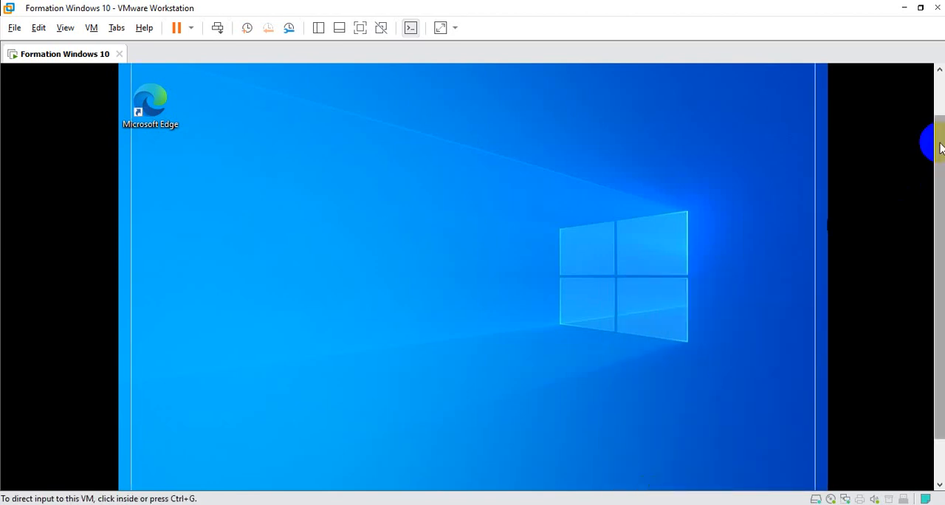
pyautogui.moveTo(940, 143); pyautogui.dragTo(940, 93)
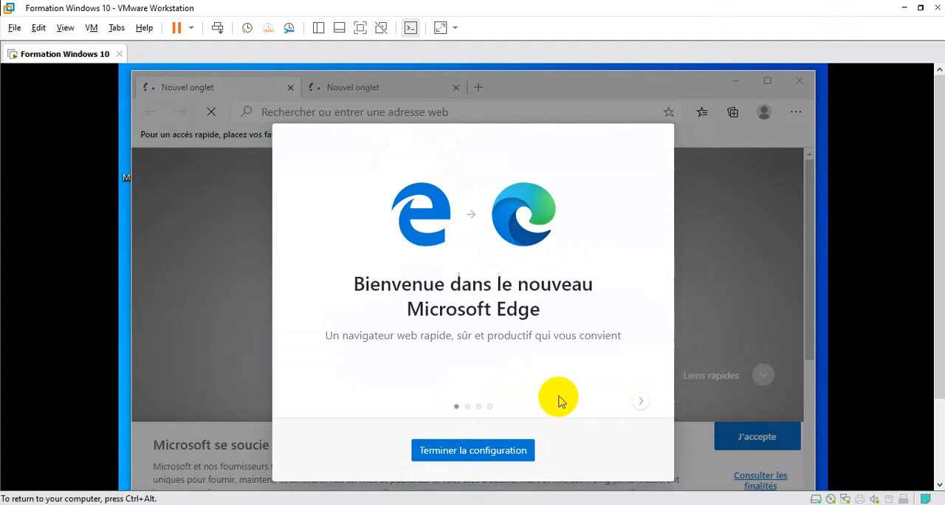
pyautogui.click(487, 452)
pyautogui.click(498, 415)
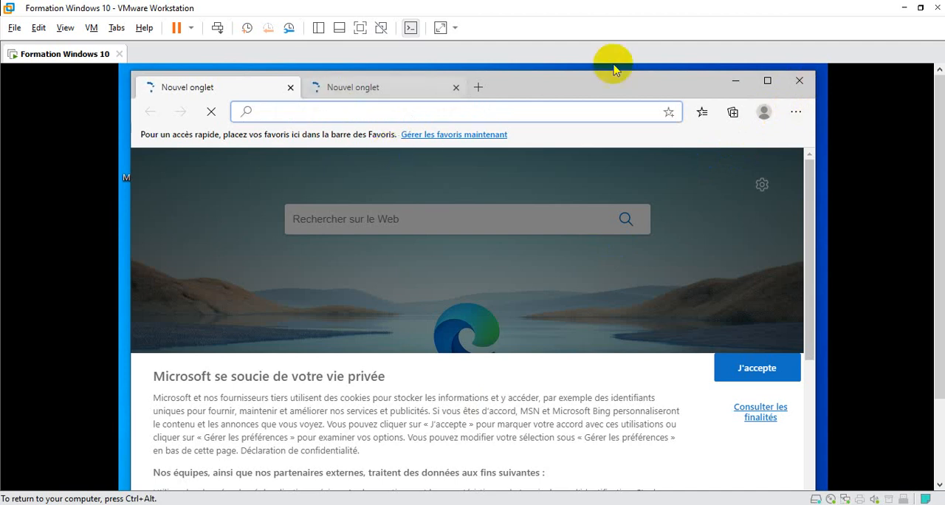
pyautogui.click(798, 79)
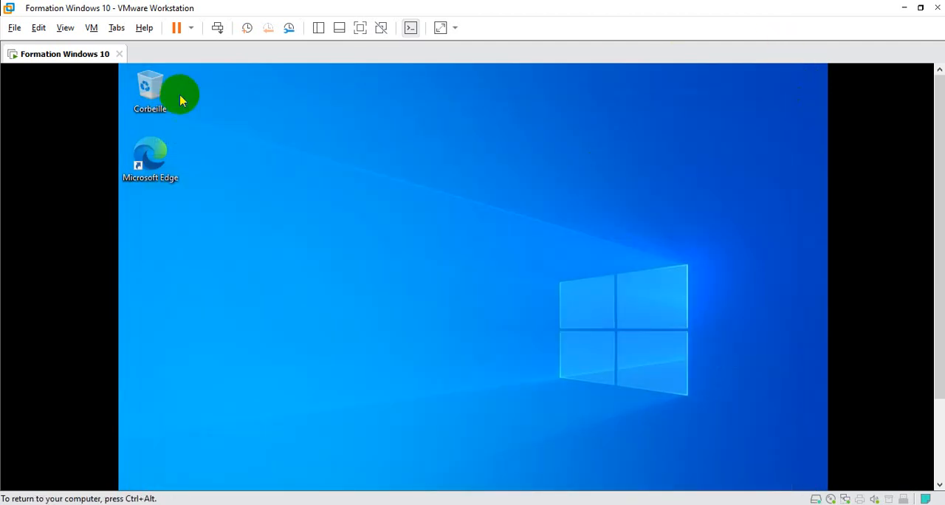
# Start installing VMware Tools on the Formation Windows 10 virtual machine and dismiss the installation hint
pyautogui.rightClick(90, 58)
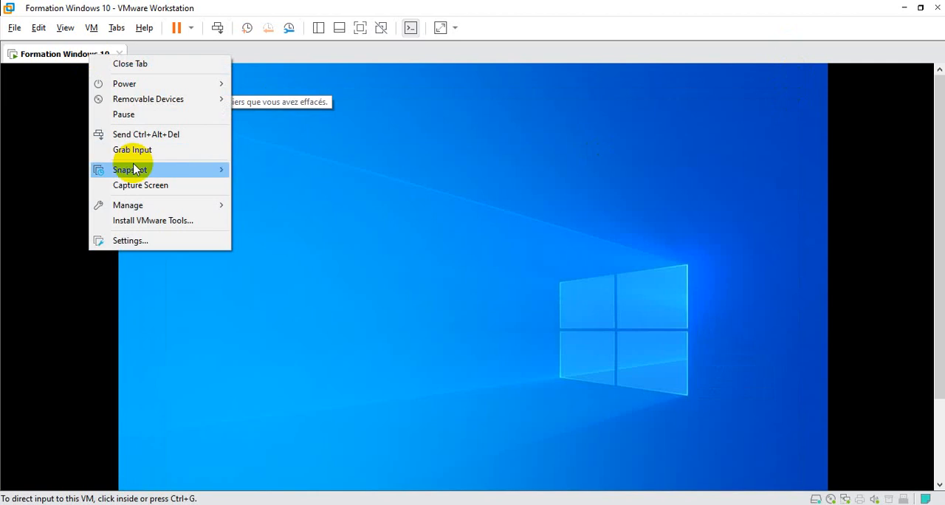
pyautogui.click(138, 223)
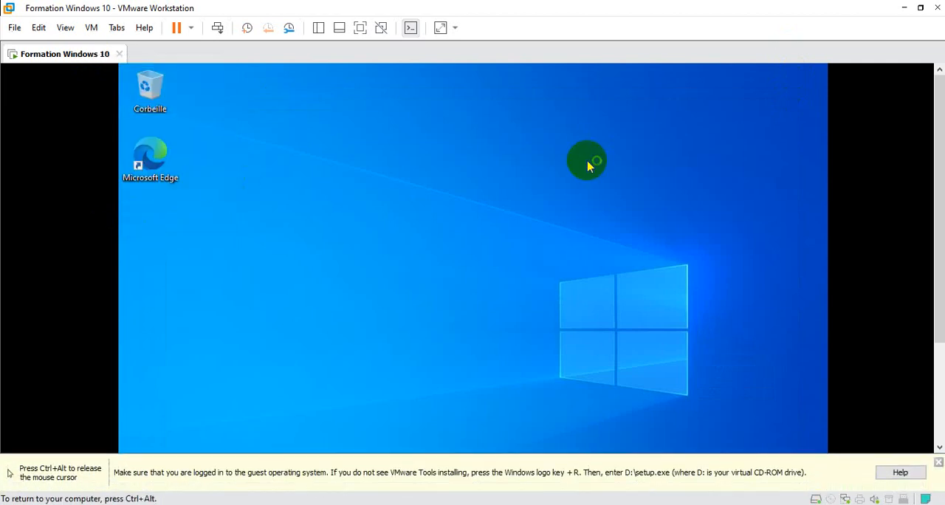
pyautogui.click(937, 462)
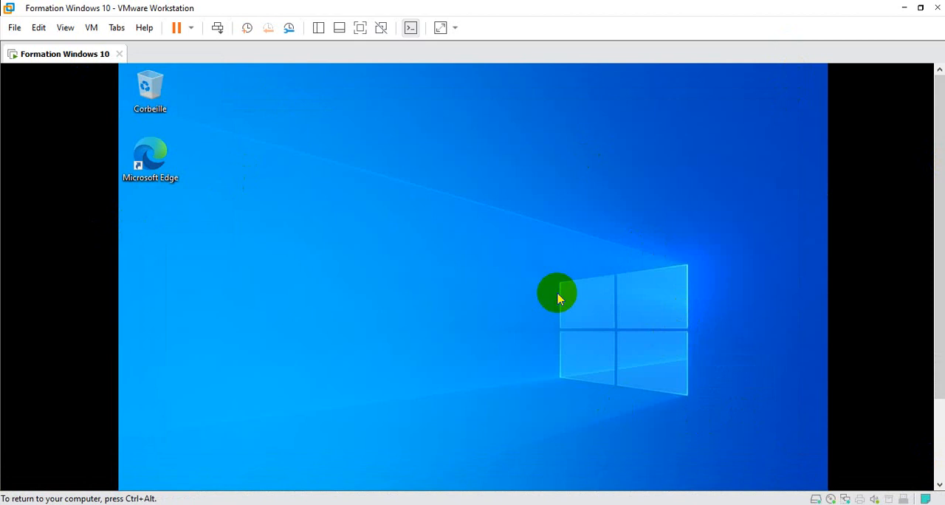
# Open Ce PC in the virtual machine's file explorer and run the installer from the VMware Tools DVD drive (D:)
pyautogui.press('super+e')
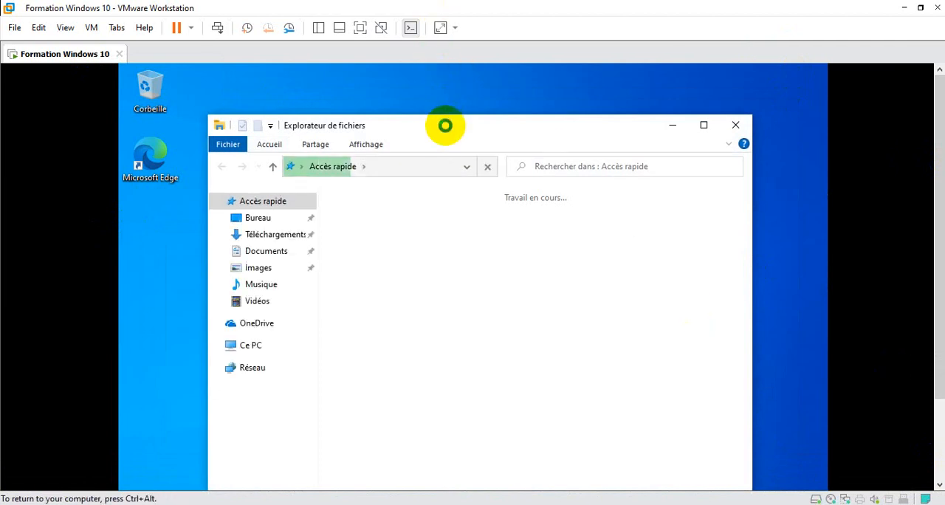
pyautogui.moveTo(445, 126); pyautogui.dragTo(461, 81)
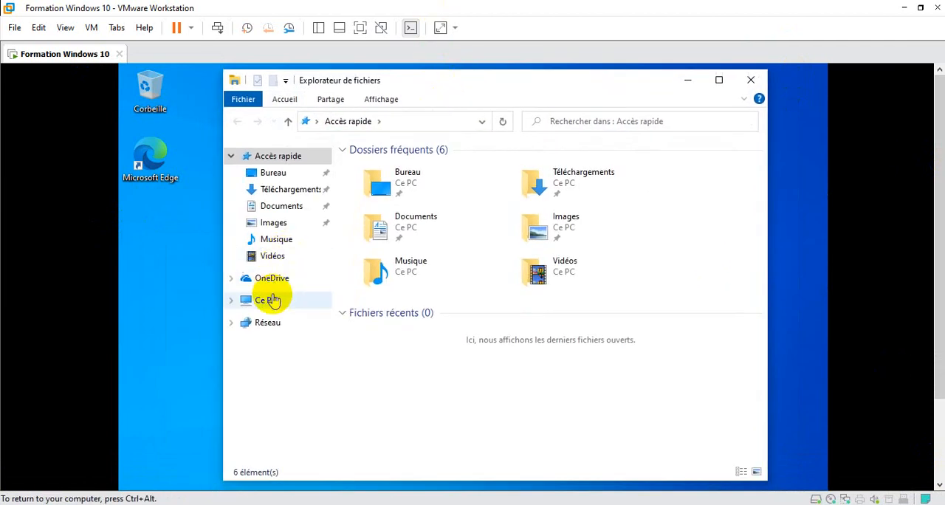
pyautogui.click(270, 299)
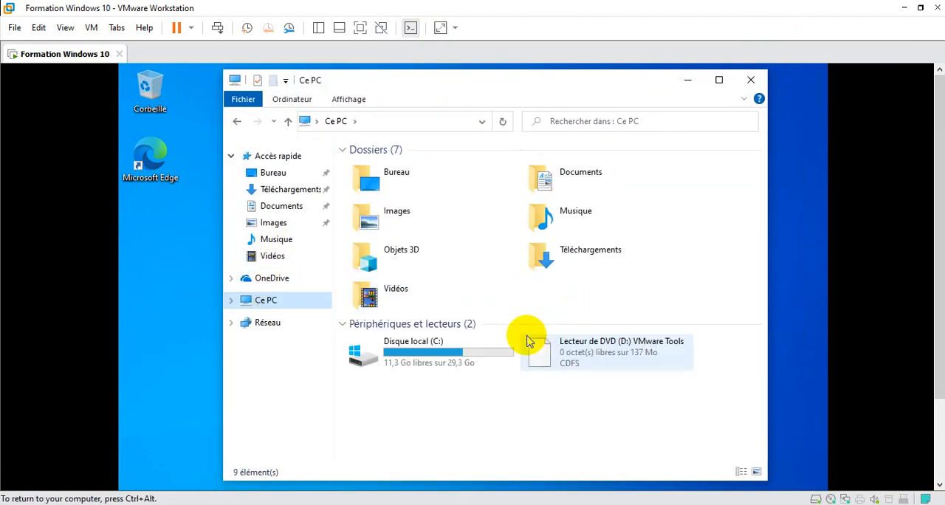
pyautogui.click(586, 343)
pyautogui.rightClick(580, 344)
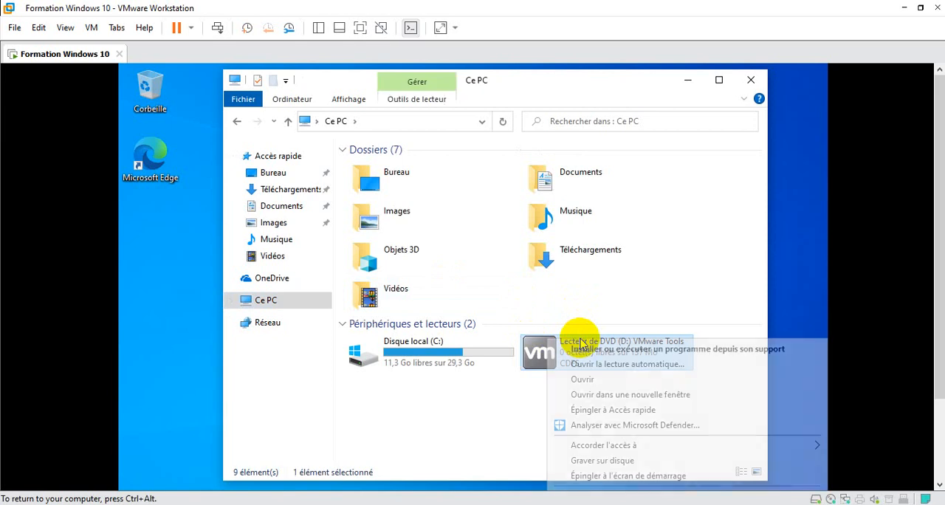
pyautogui.click(583, 347)
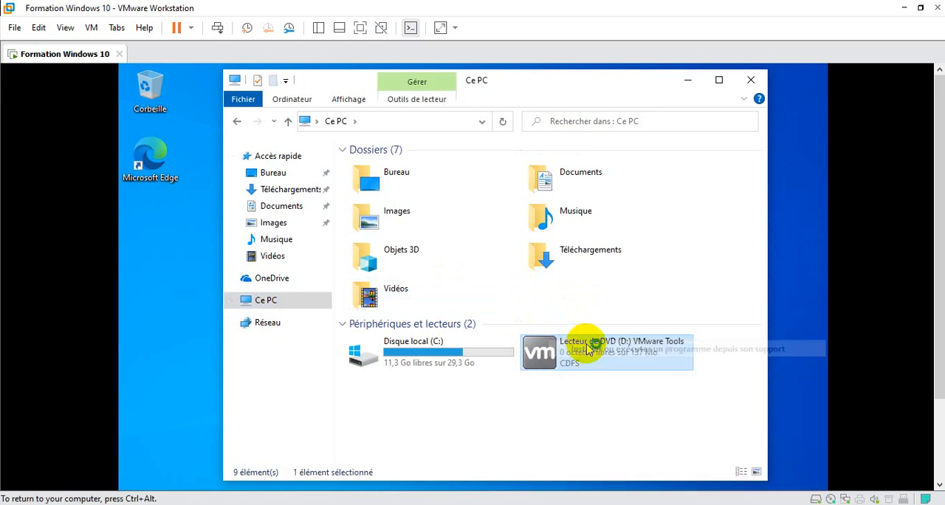
# Allow VMware Tools to make changes to the device with Oui and close the Ce PC window
pyautogui.click(753, 84)
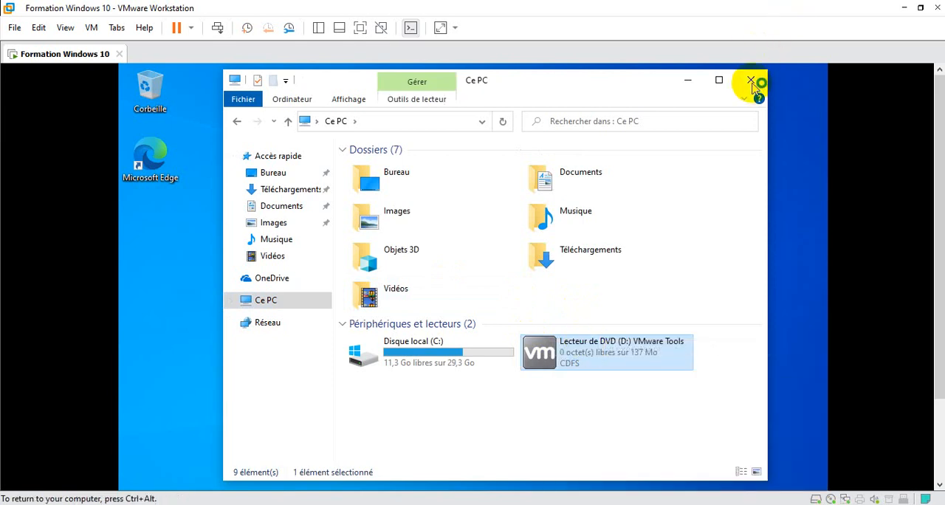
pyautogui.press('Left')
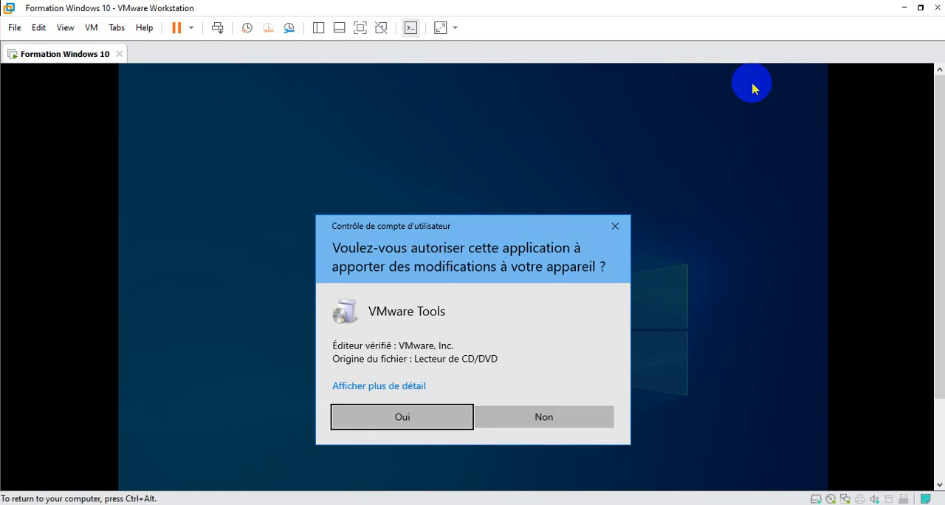
pyautogui.press('Return')
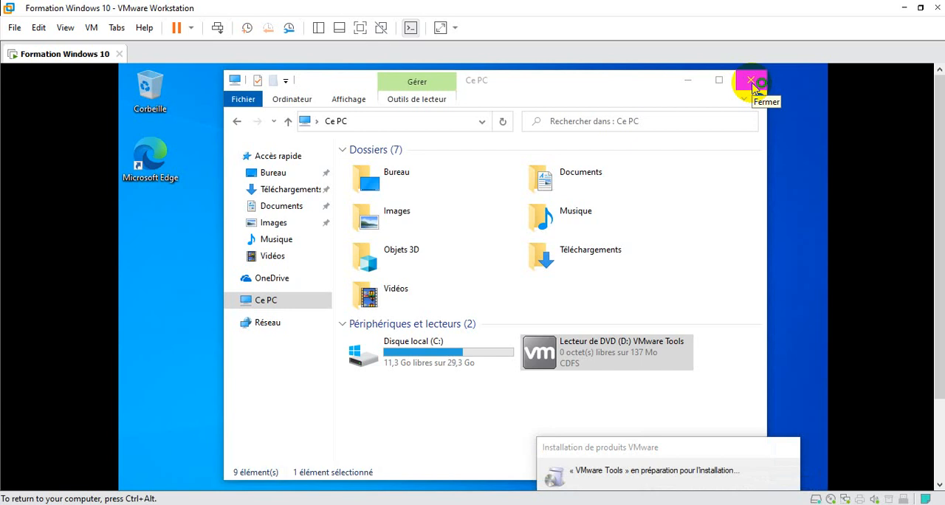
pyautogui.click(752, 83)
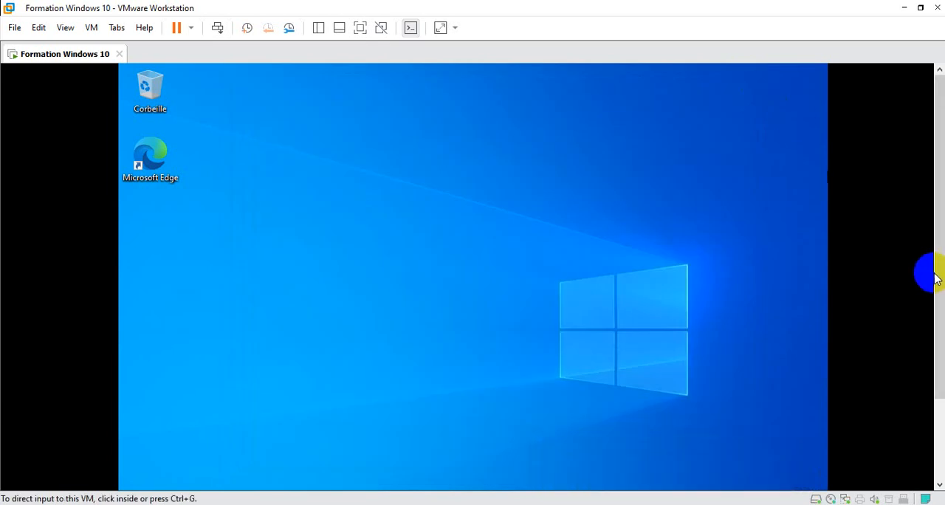
# Proceed through the welcome and installation type pages of the VMware Tools wizard and start the installation
pyautogui.moveTo(934, 274); pyautogui.dragTo(839, 459)
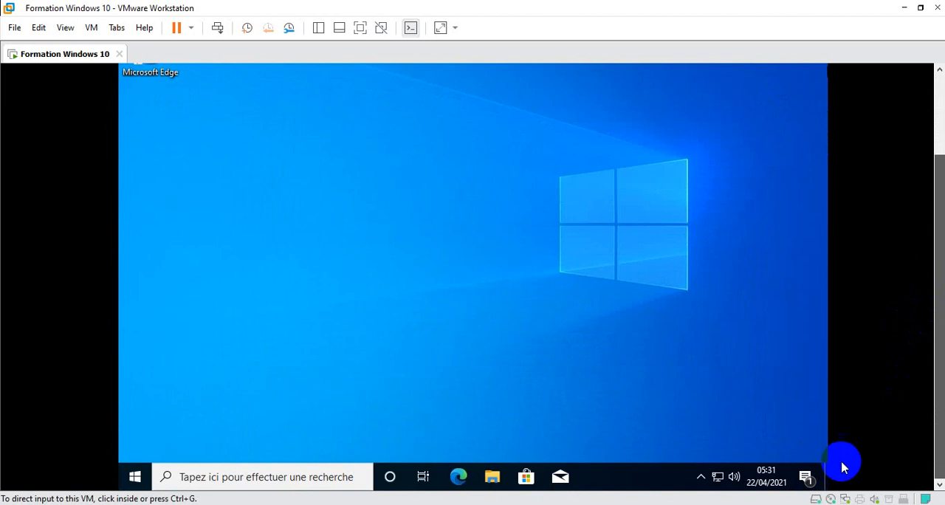
pyautogui.click(681, 448)
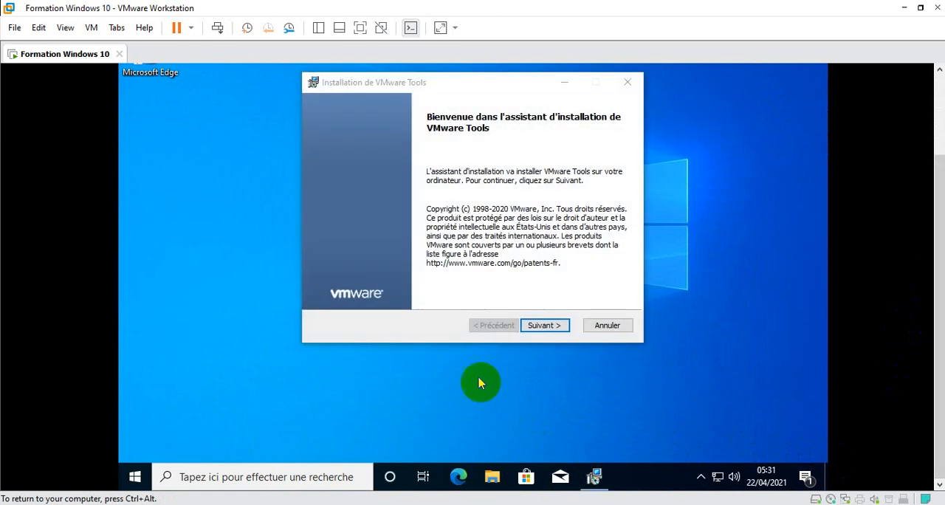
pyautogui.click(538, 329)
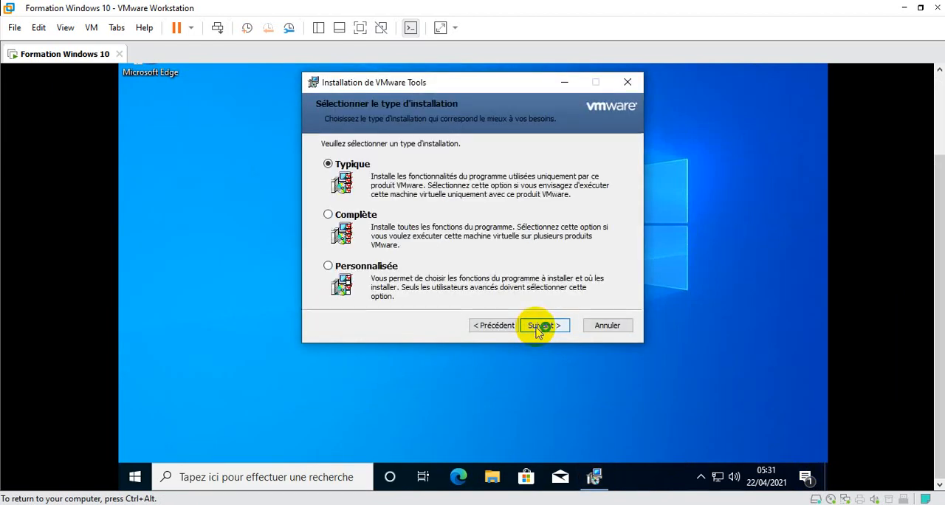
pyautogui.press('Down')
pyautogui.click(539, 329)
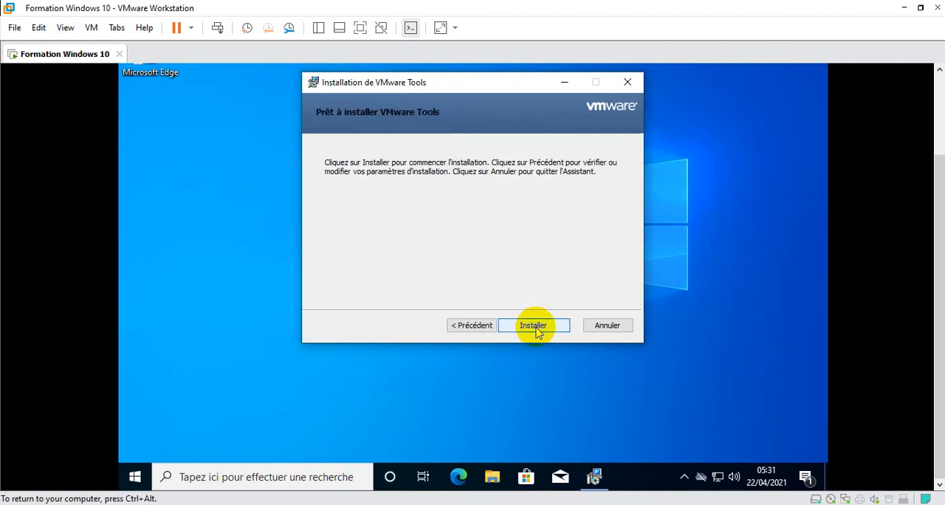
pyautogui.click(537, 332)
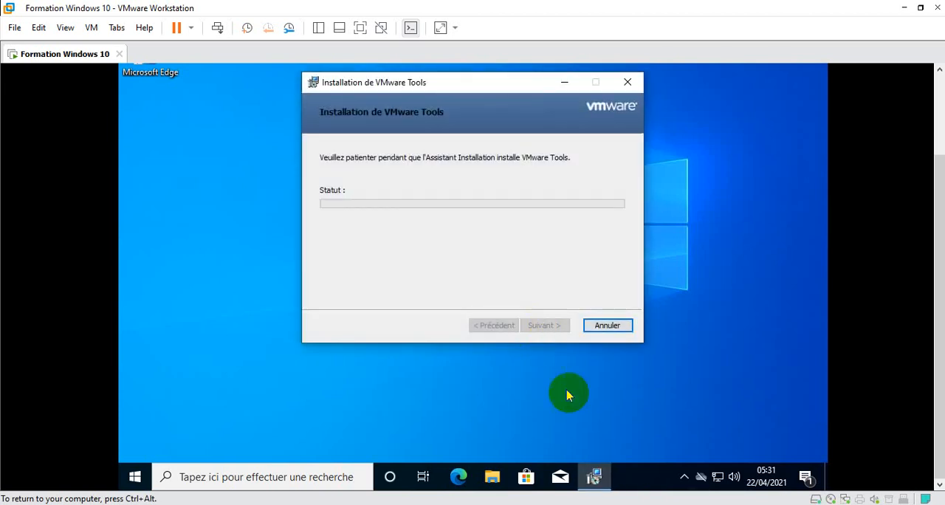
pyautogui.moveTo(595, 478)
pyautogui.click(715, 77)
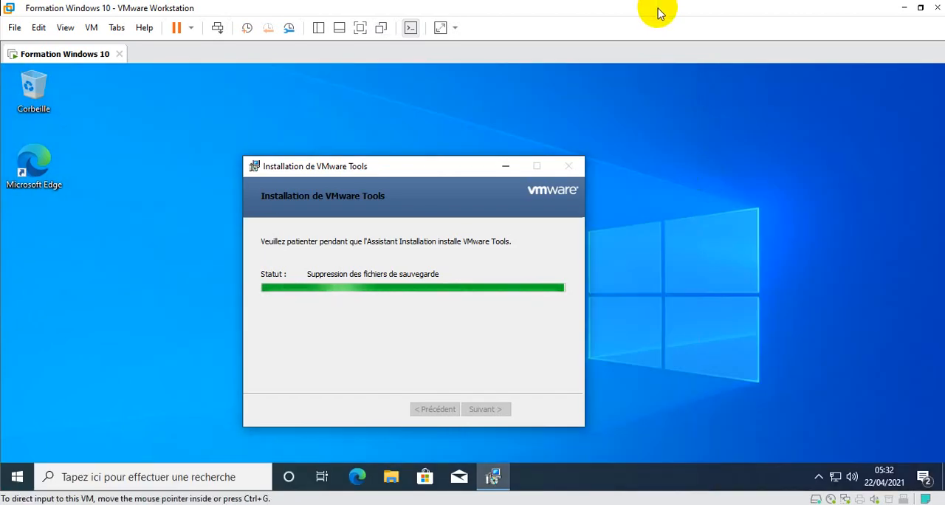
pyautogui.moveTo(657, 9); pyautogui.dragTo(628, 7)
pyautogui.click(5, 8)
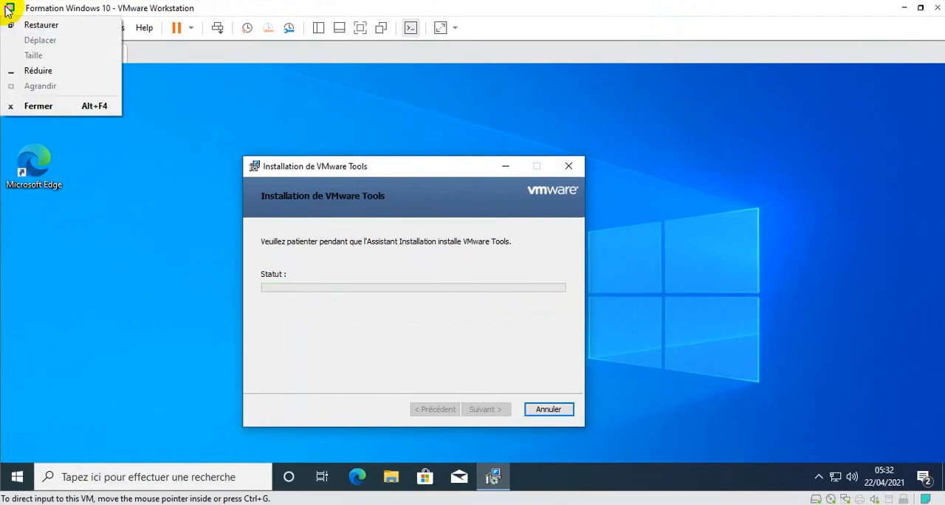
pyautogui.click(10, 23)
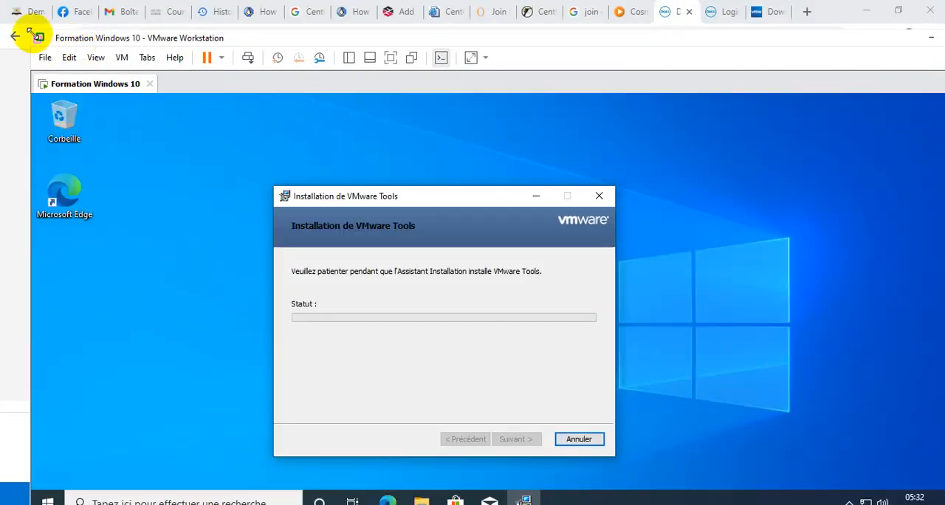
pyautogui.moveTo(31, 29); pyautogui.dragTo(122, 4)
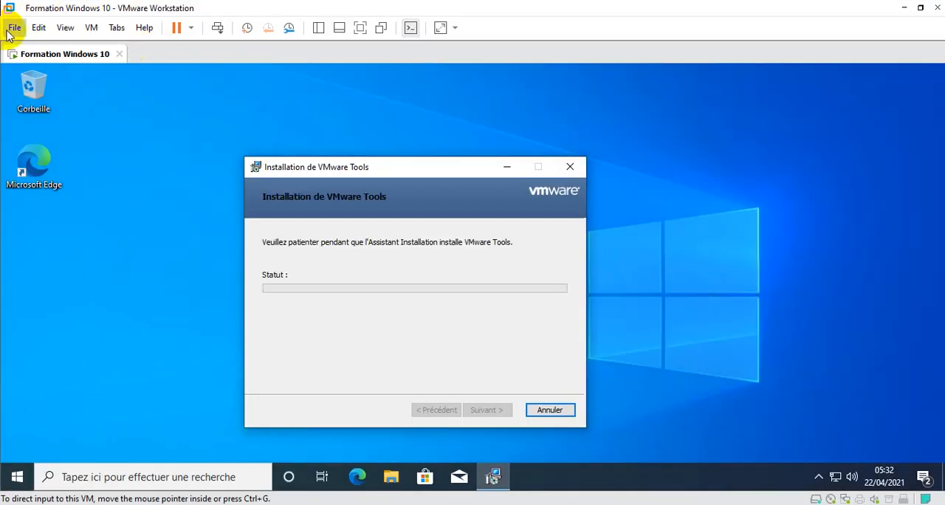
# Show the Formation Windows 10 virtual machine in full screen and unpin its command bar so it hides automatically
pyautogui.click(359, 28)
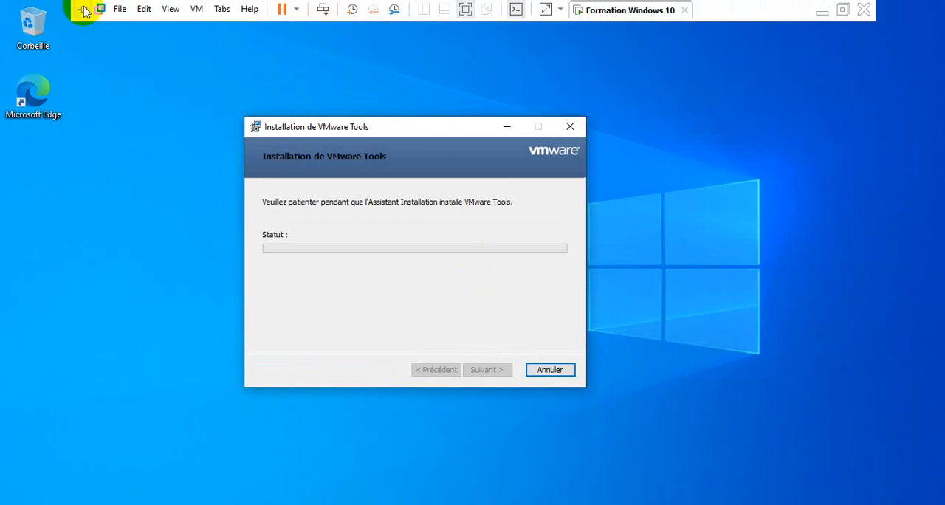
pyautogui.click(83, 9)
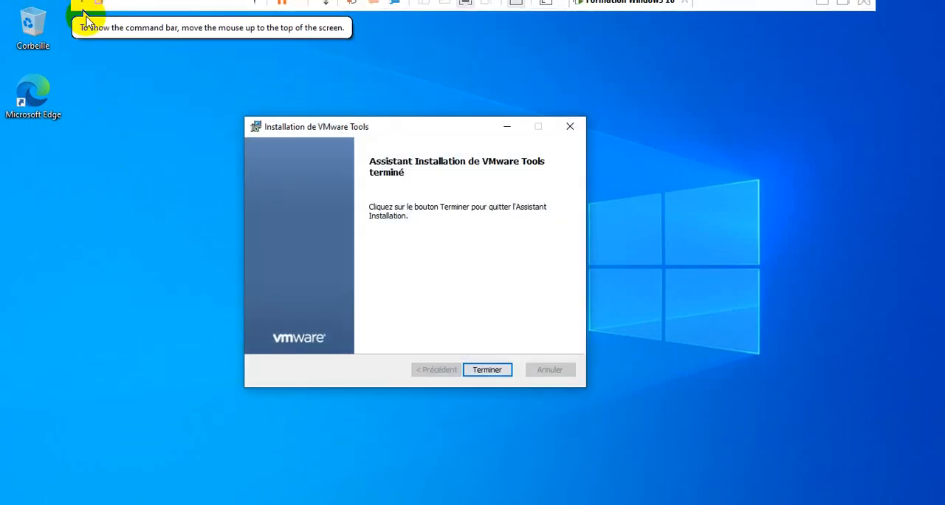
pyautogui.moveTo(74, 4)
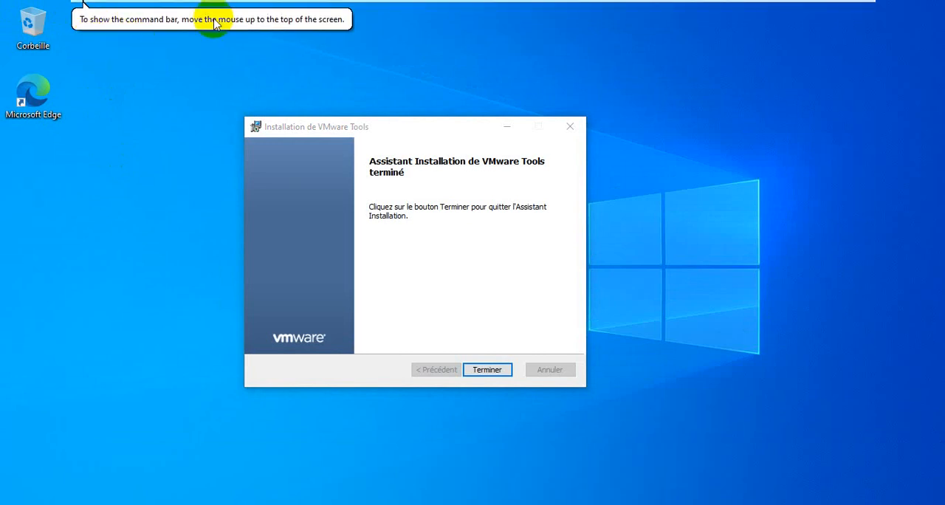
# Finish the VMware Tools installation wizard and accept the system restart with Oui
pyautogui.click(476, 370)
pyautogui.click(438, 291)
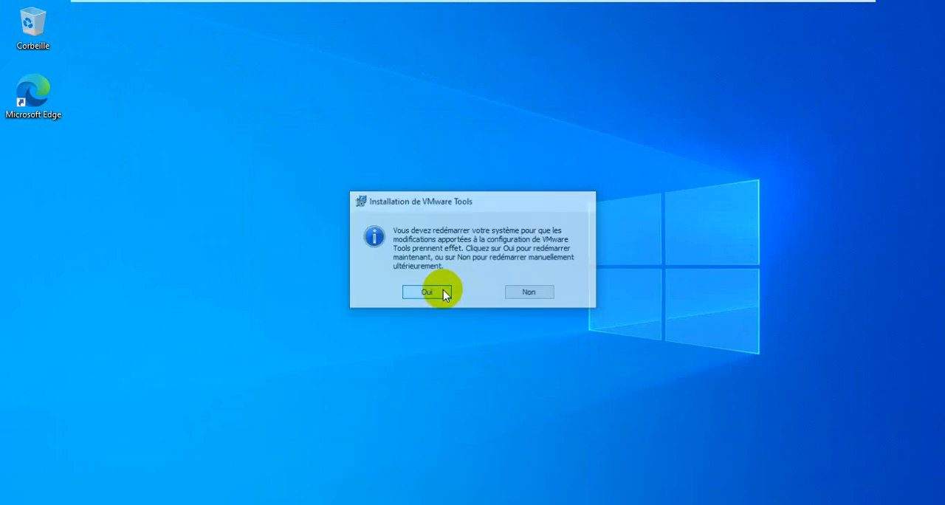